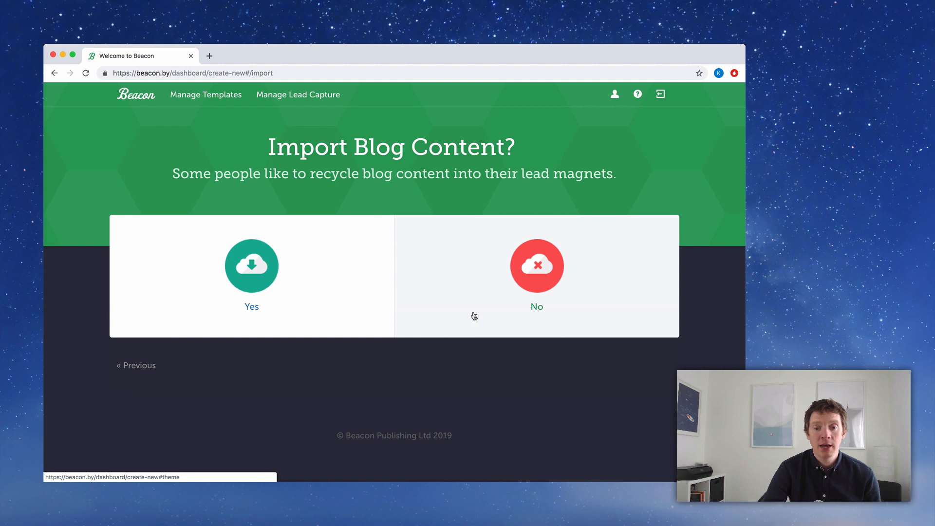
Step: Decline importing blog content and choose the "Publication Title Goes Here" theme with the photo of hands at a wooden desk
click(474, 316)
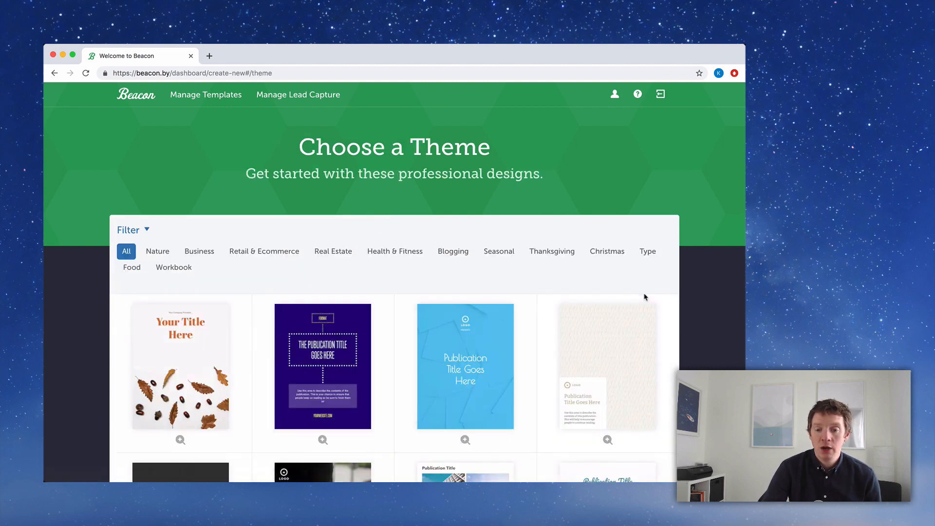
scroll(665, 288, down, 2)
scroll(666, 288, down, 5)
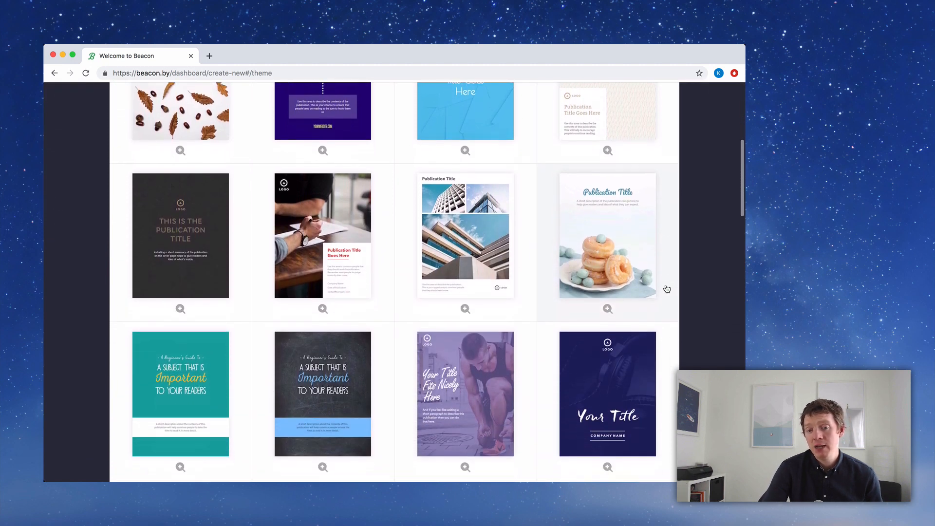
scroll(667, 289, down, 2)
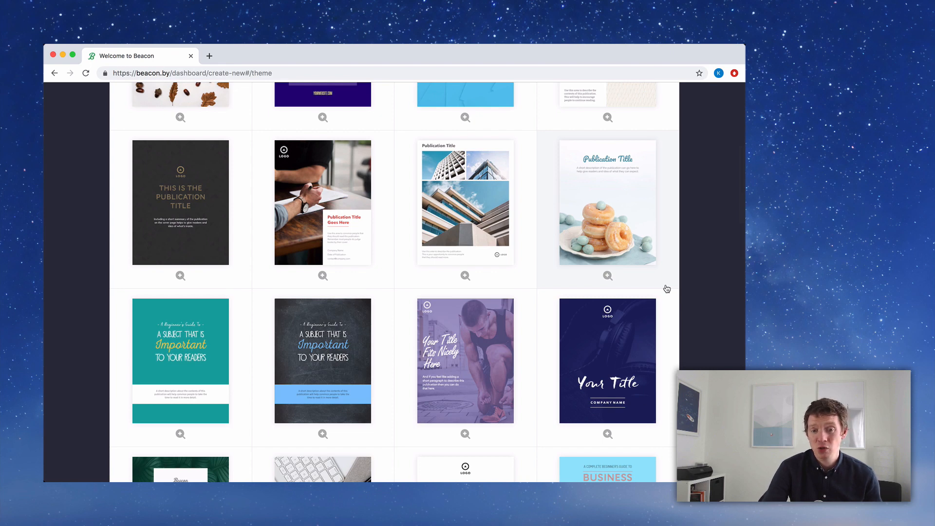
click(343, 182)
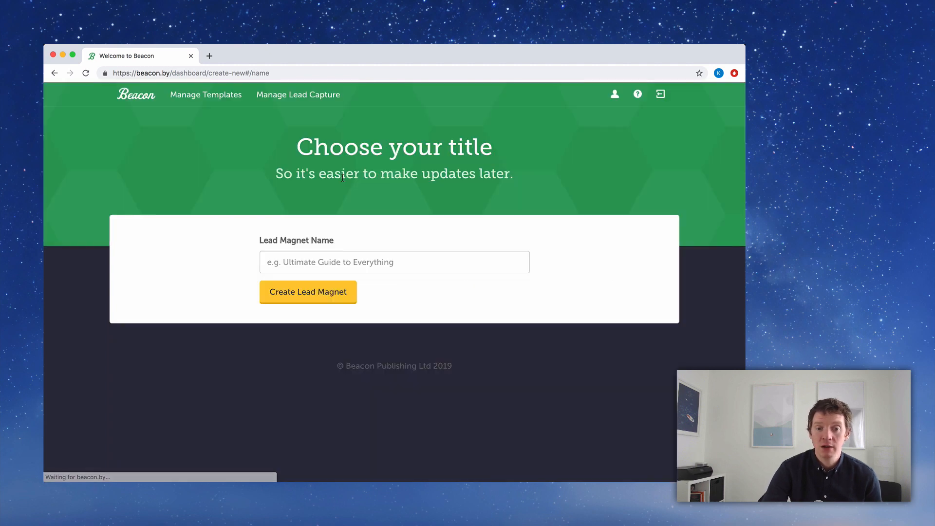
Step: Name the lead magnet "Customer Persona Workbook" and create it
click(470, 262)
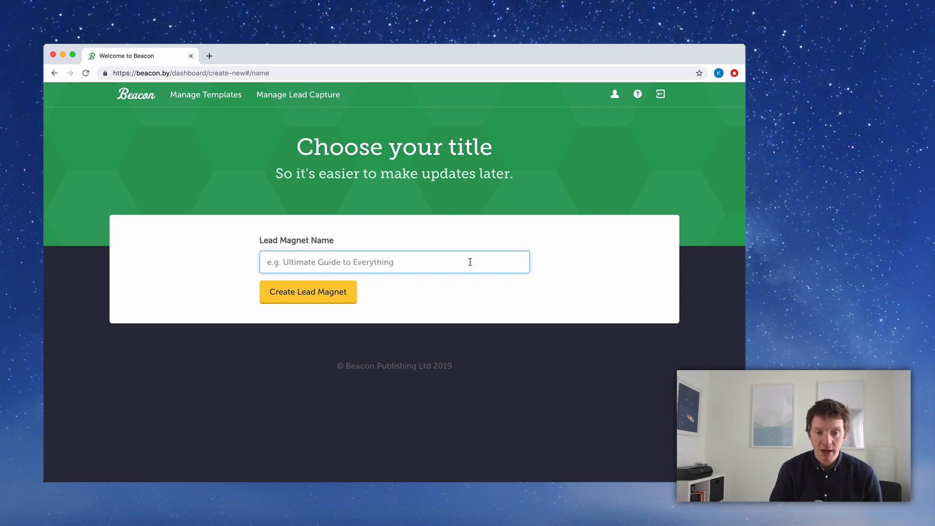
text(Cust)
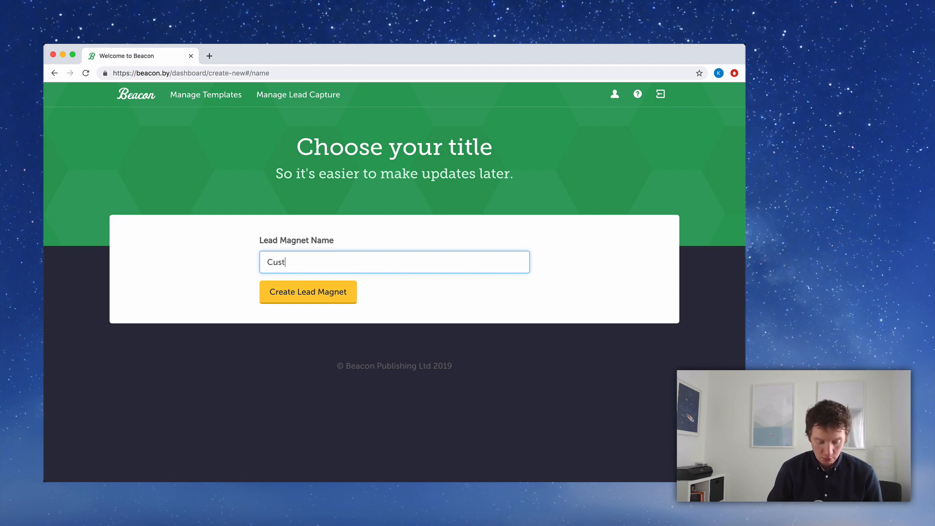
text(omer Persona )
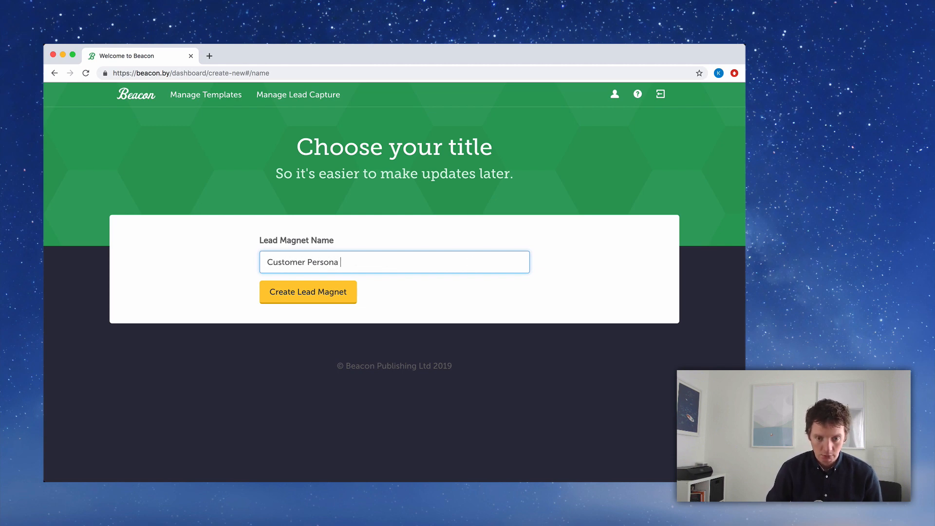
text(Workboo)
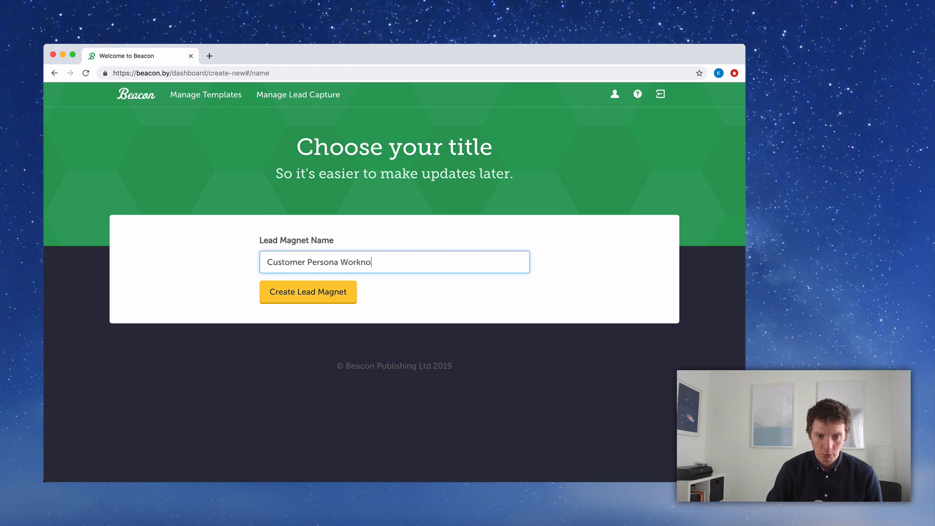
key(BackSpace)
key(BackSpace)
key(BackSpace)
text(book)
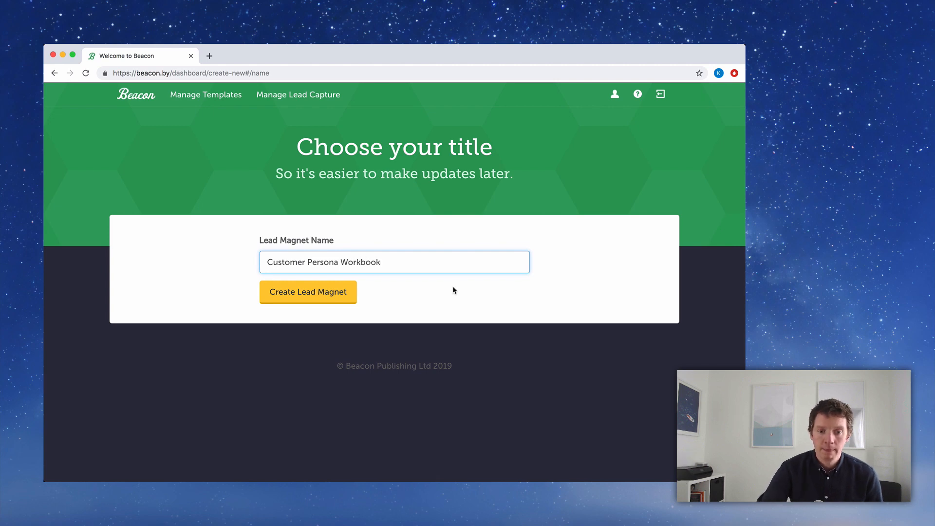
click(333, 298)
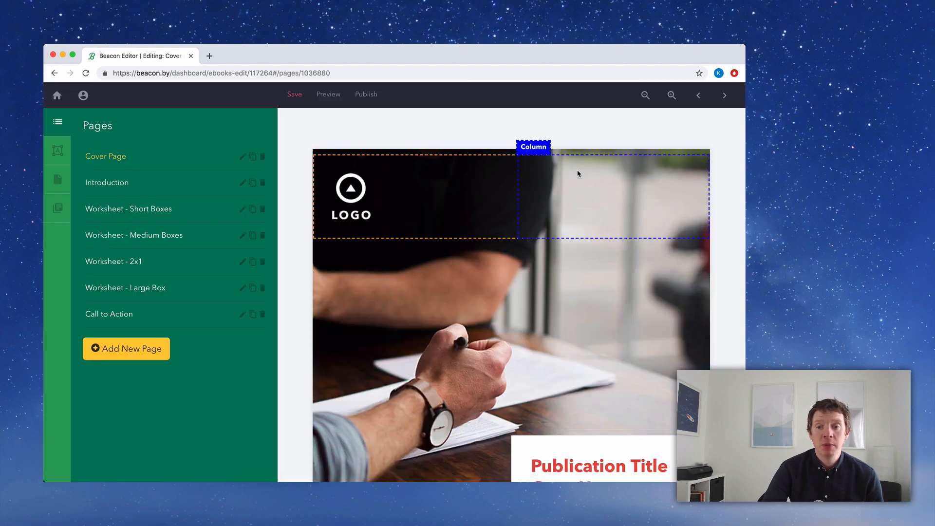
Step: Look over the full layouts of the Cover Page, Introduction and Worksheet - Short Boxes pages
click(641, 98)
click(641, 97)
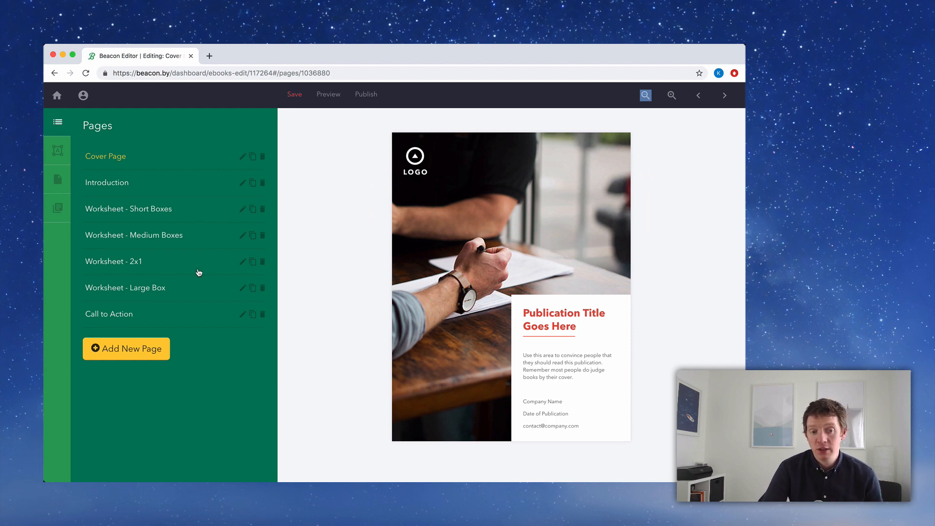
click(190, 186)
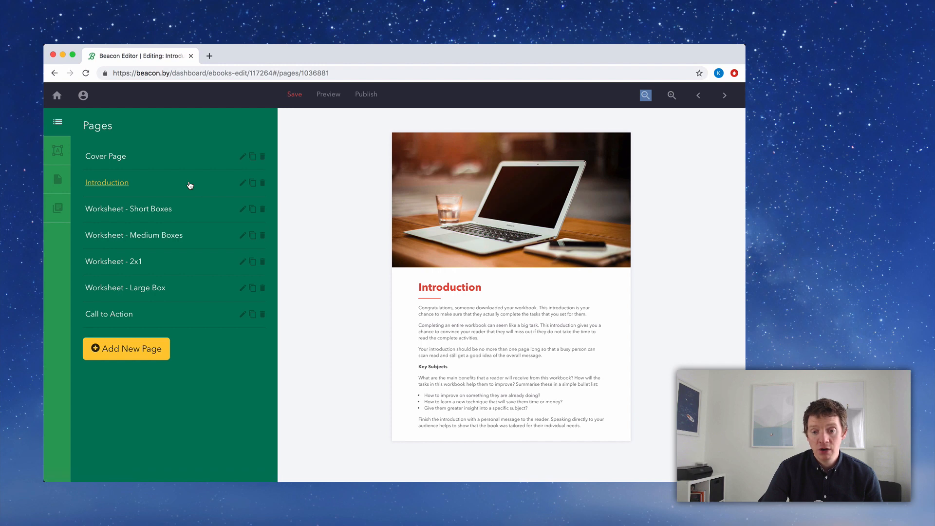
click(192, 215)
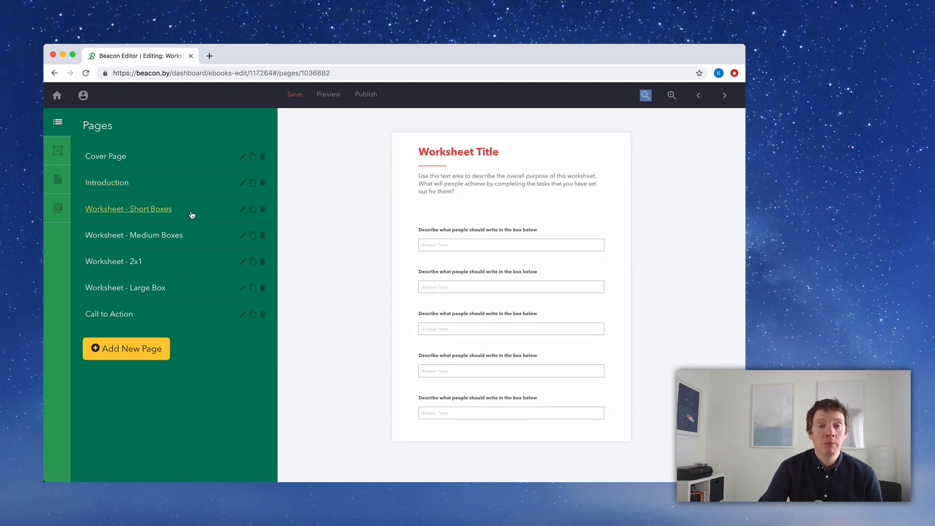
Step: Replace the first question label on the Worksheet - Short Boxes page with "Questions Here"
click(672, 96)
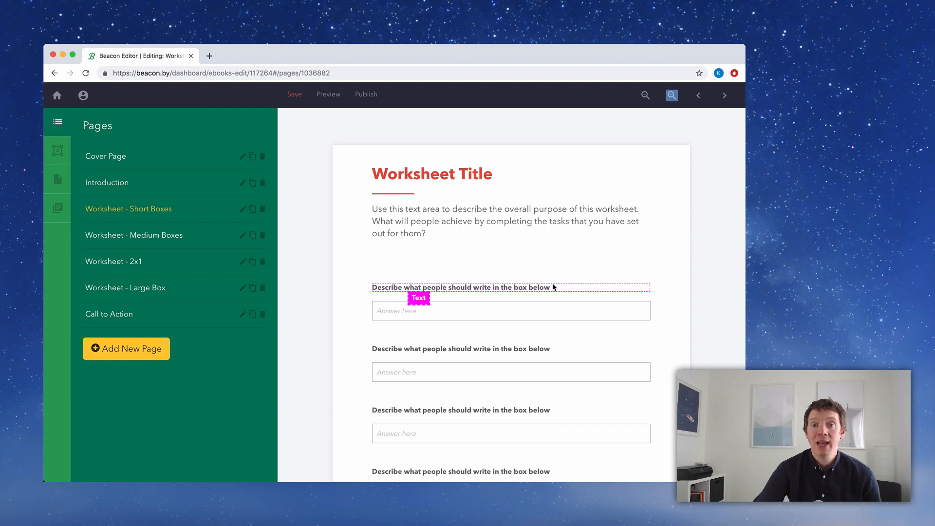
triple_click(552, 286)
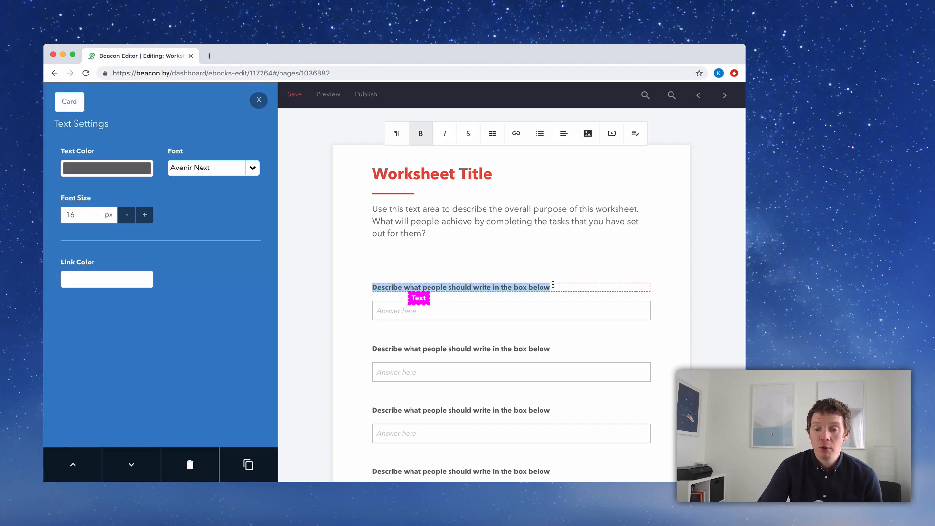
text(Quwa)
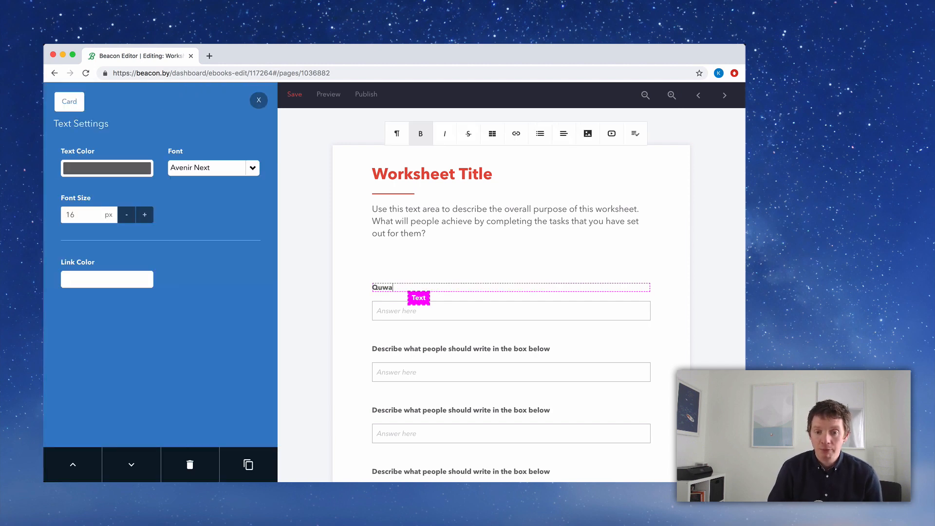
key(BackSpace)
key(BackSpace)
text(estions )
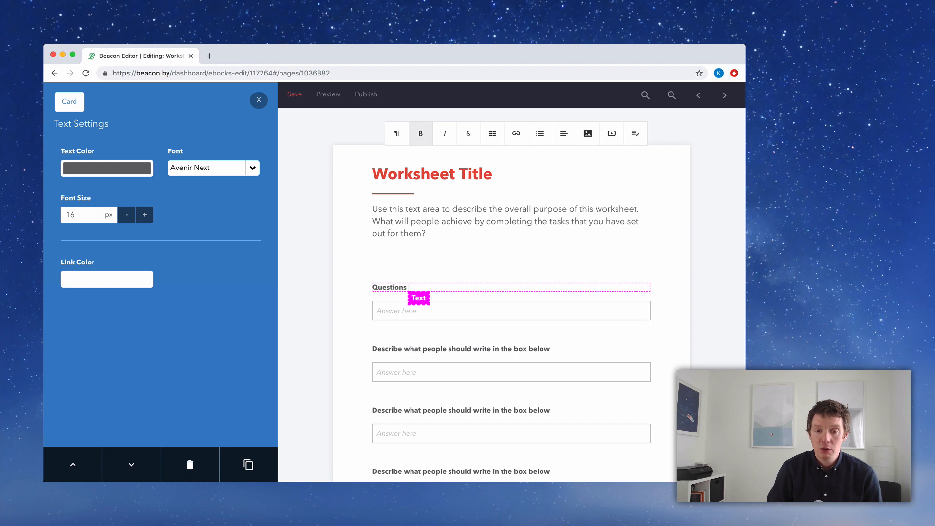
text(Here)
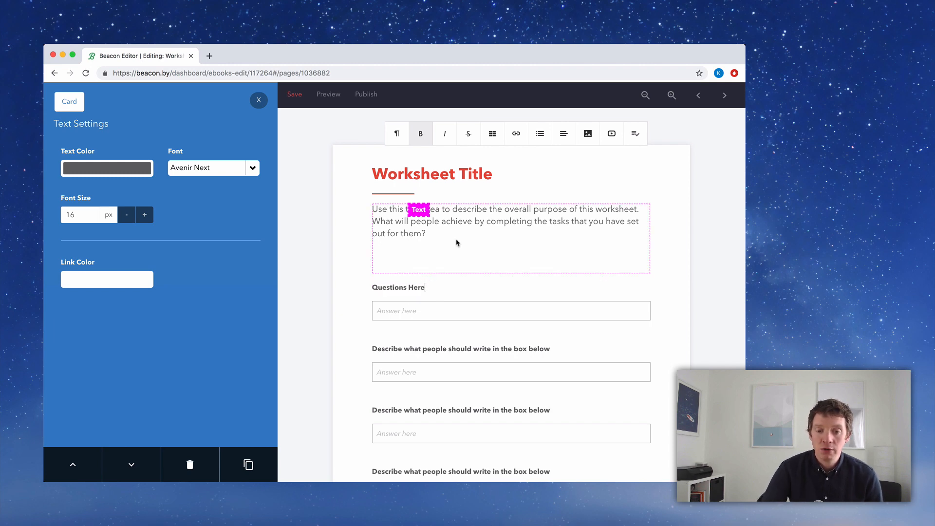
click(262, 101)
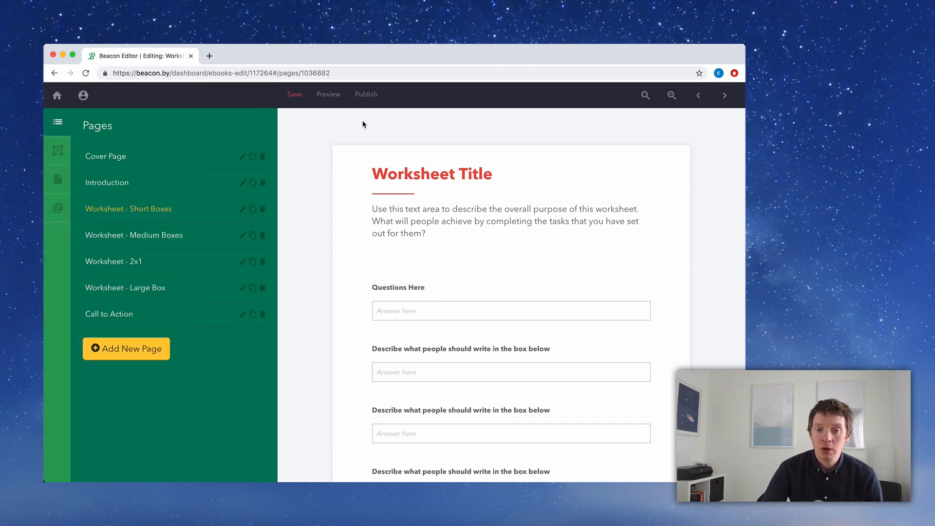
Step: Review the layouts of the Medium Boxes, 2x1 and Large Box worksheets and the Call to Action page
click(719, 100)
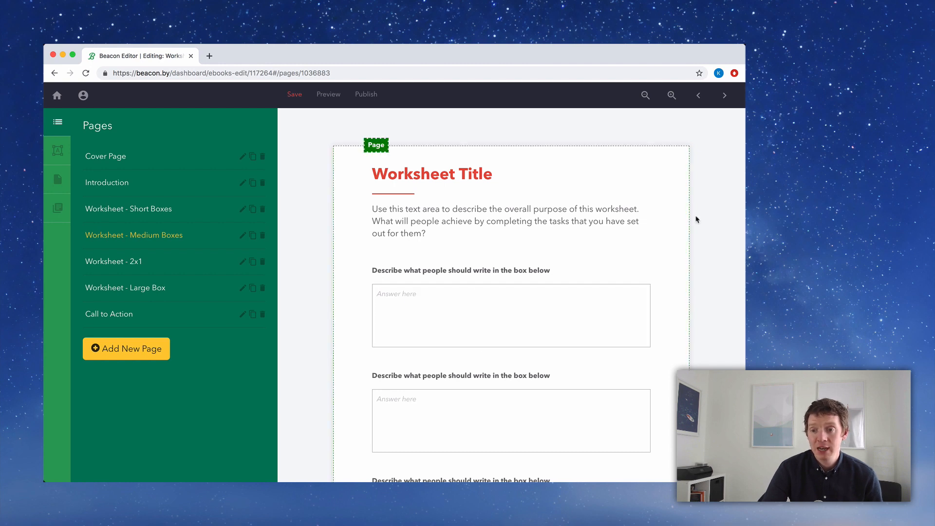
click(724, 97)
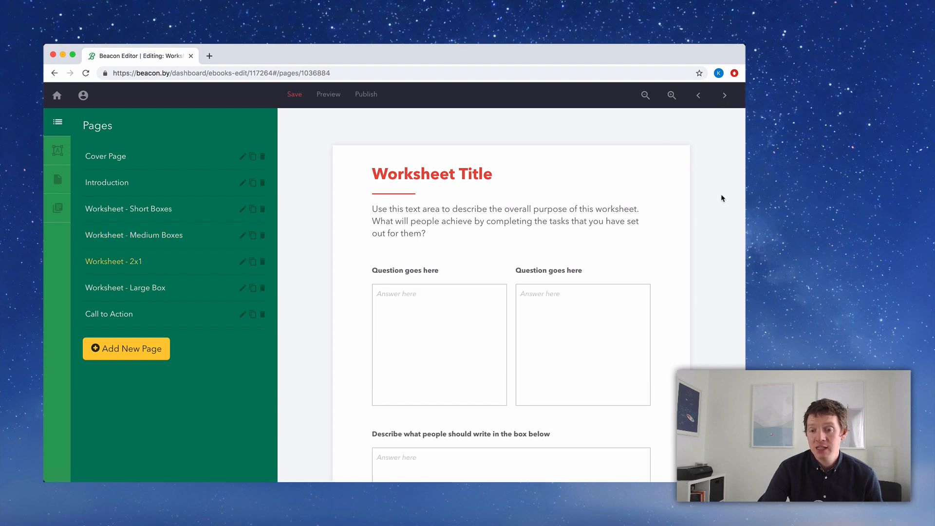
scroll(721, 194, down, 5)
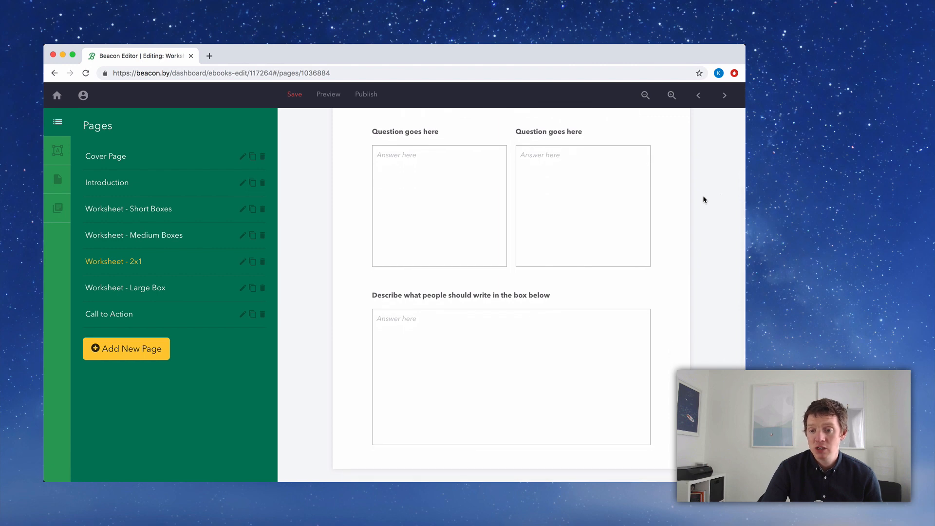
click(730, 98)
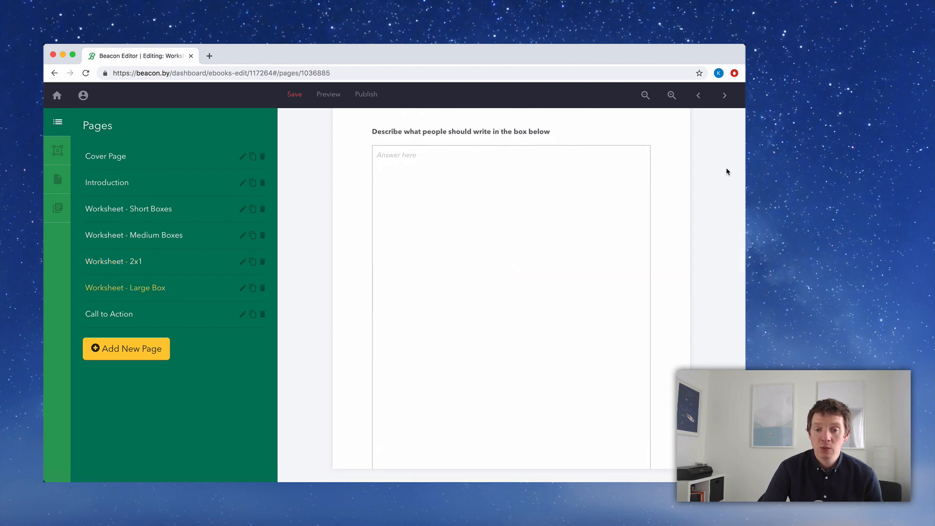
scroll(712, 201, up, 3)
scroll(693, 208, down, 3)
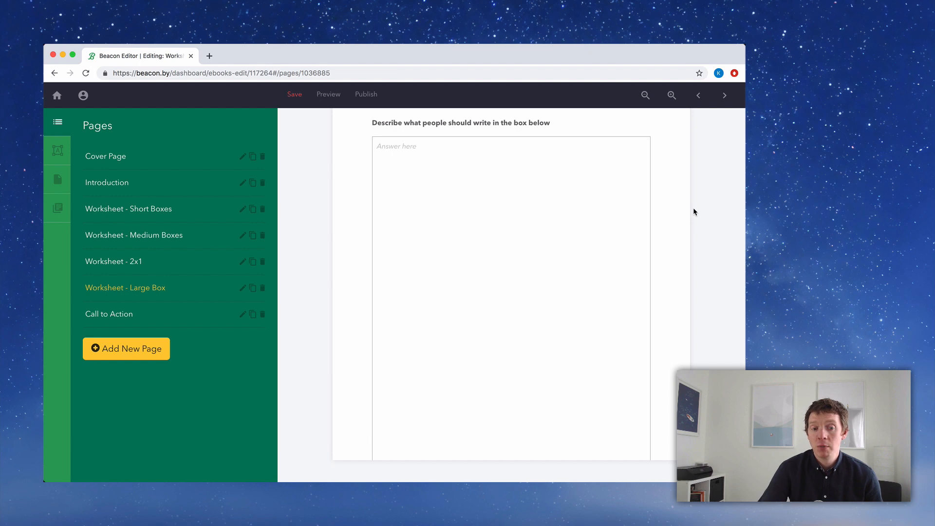
click(721, 105)
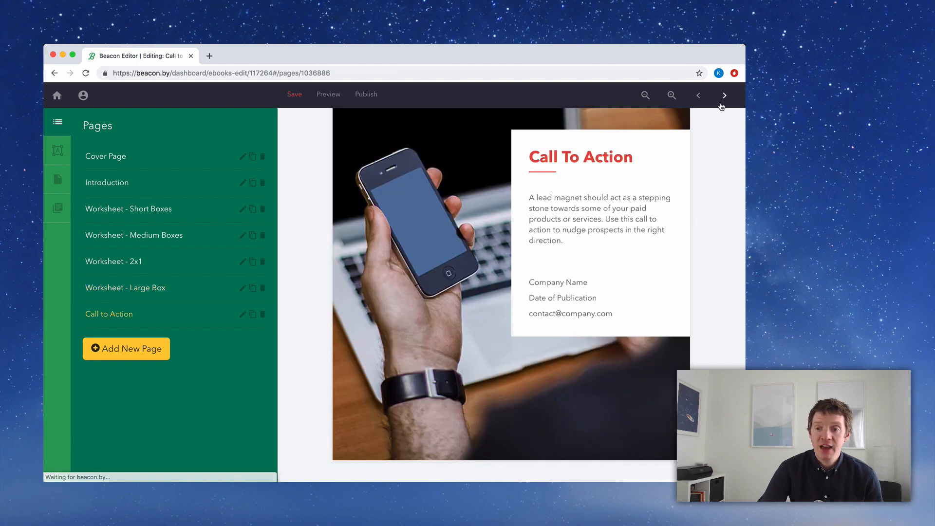
scroll(731, 151, up, 2)
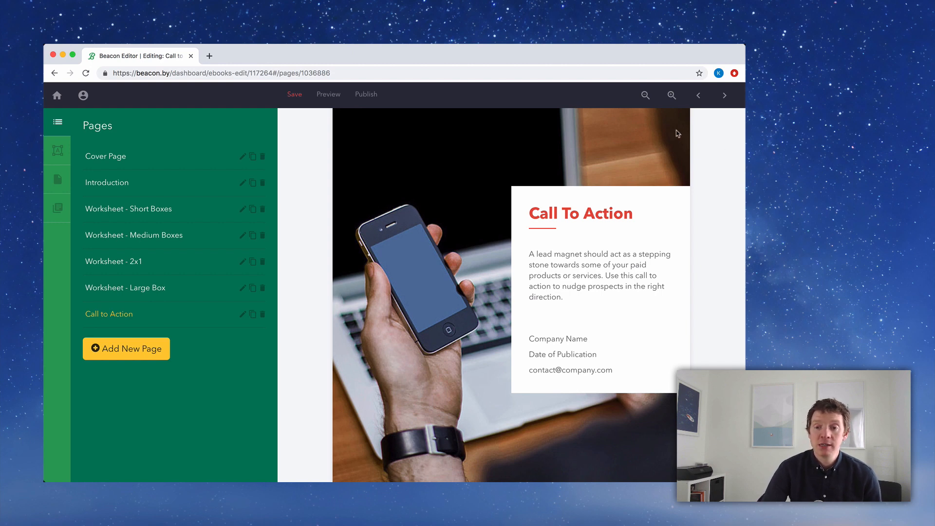
click(127, 156)
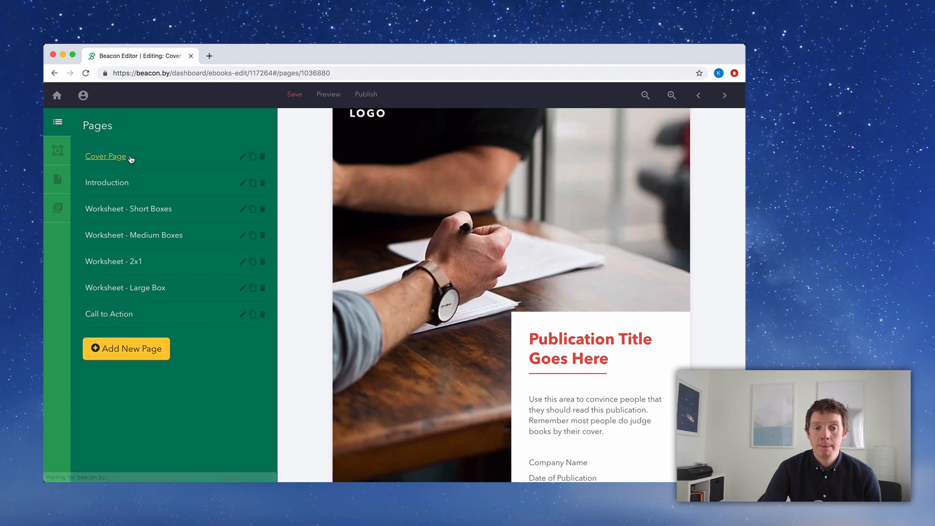
click(644, 96)
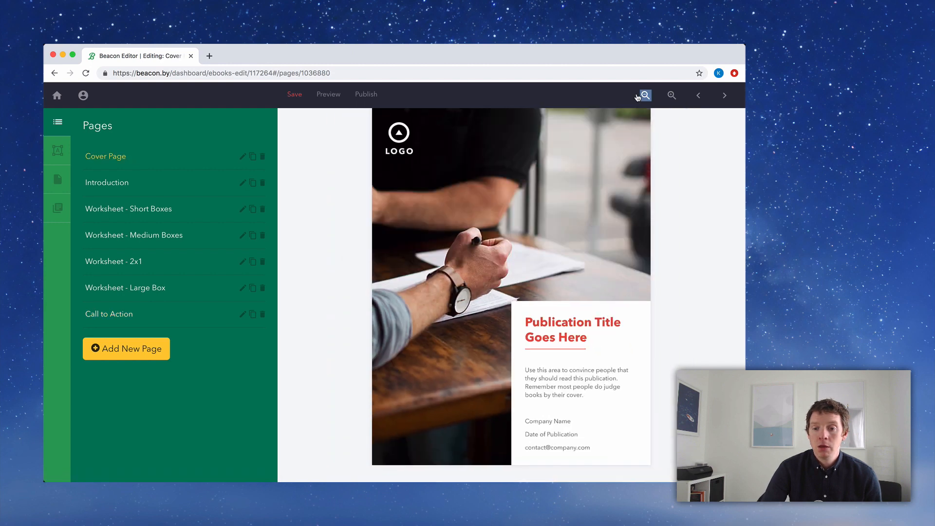
click(646, 95)
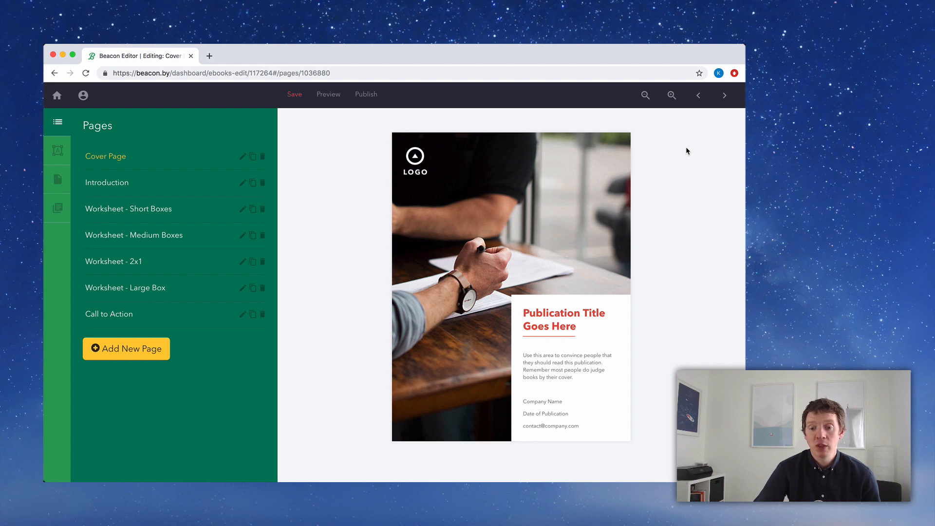
click(622, 316)
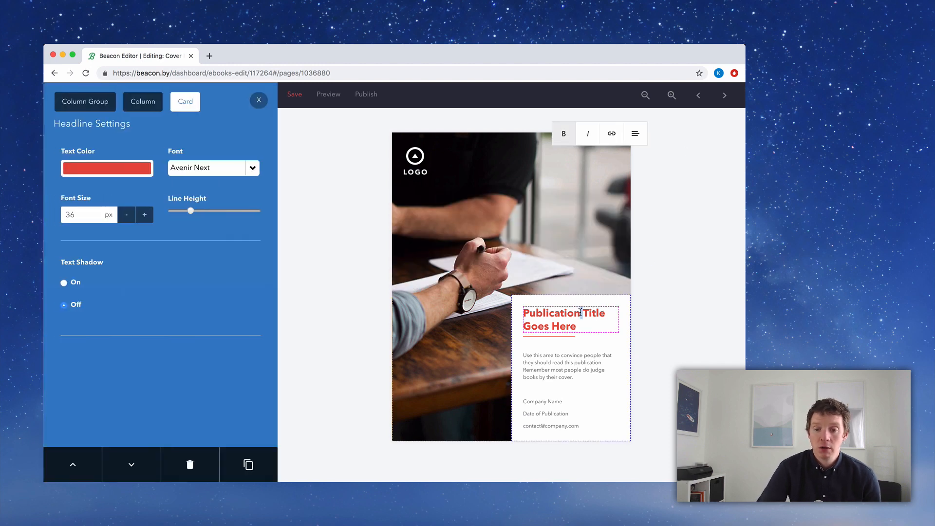
triple_click(622, 315)
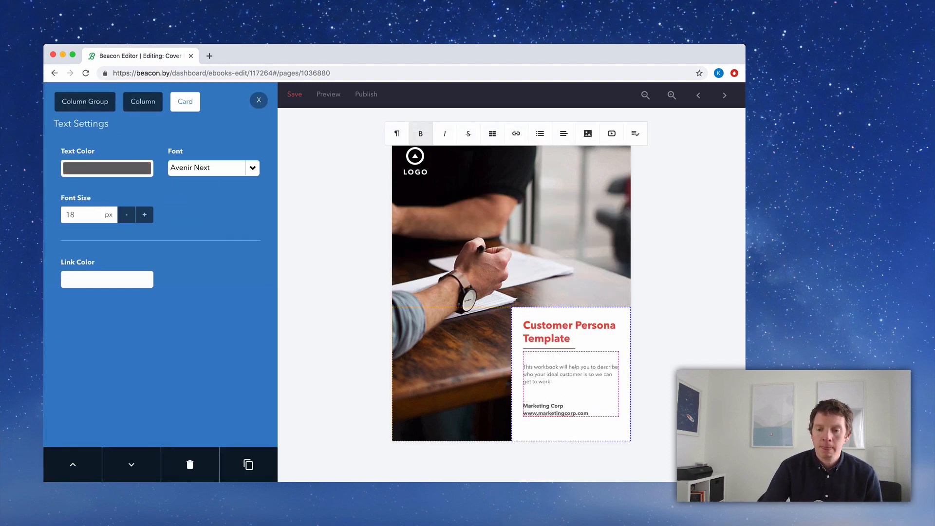
click(287, 96)
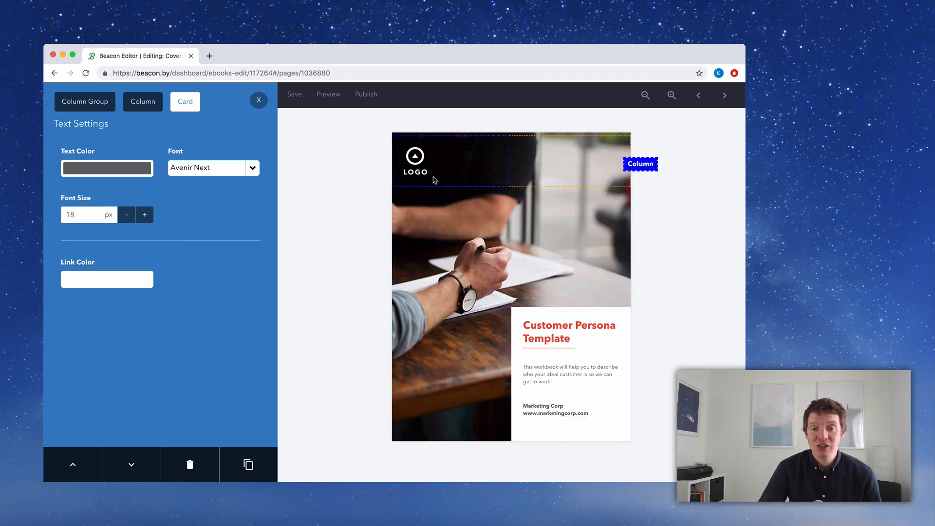
Step: Delete the logo image from the cover page and go to the Introduction page
click(417, 161)
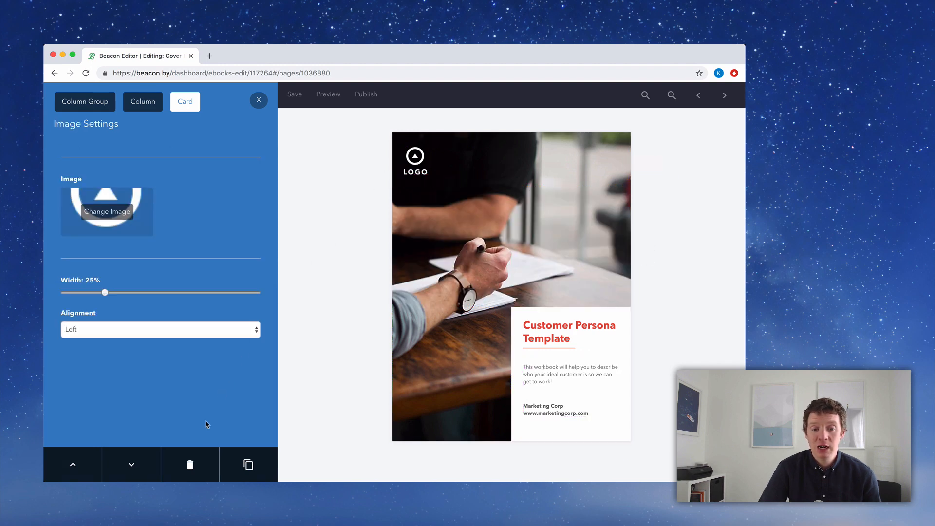
click(191, 463)
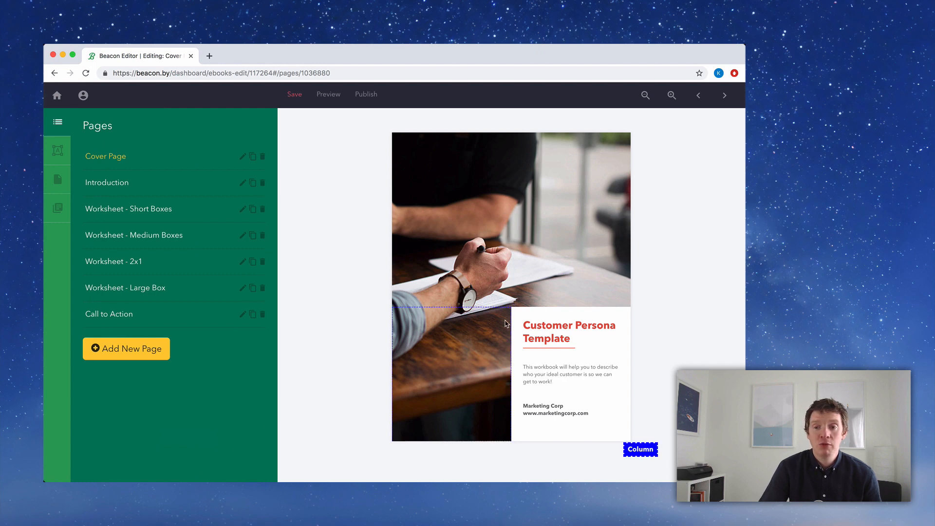
click(725, 96)
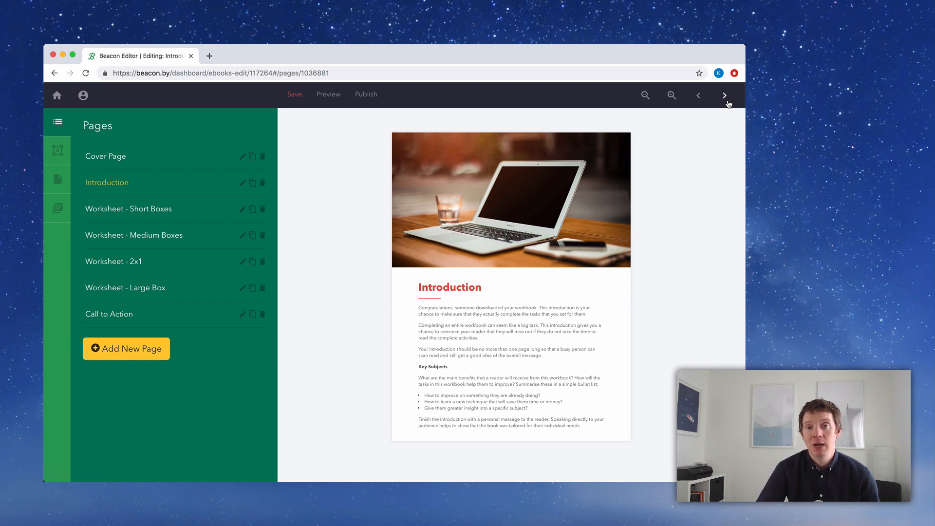
Step: Replace the Introduction page's body text with the workbook message beginning "Describing who your customer is can feel like an impossible task." and save
click(527, 313)
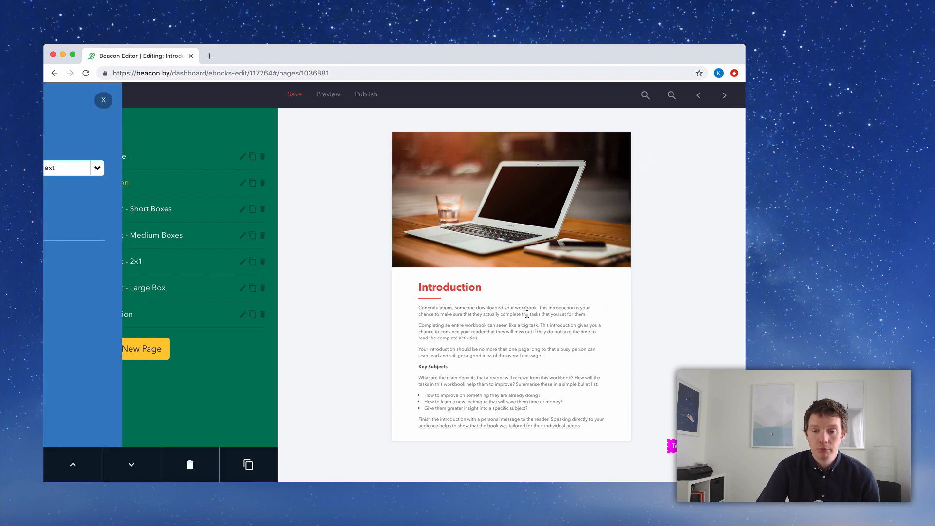
key(BackSpace)
text(Describing who your customer is can feel like an impossible task. That's why we put this workbook together. The goal is to help you articulate what you already know so we can do what we do best. Marketing. It's what we love and it's what we're good at. We have been helping businesses just like yours to reach their customers for over 50 years. If that seems like a long time it's because it it! A lot has changed in those 50 years but what has remained it our steadfast approach to finding the people behind the product. Because let's face it - demographics and focus groups are great but they can't cut to the core of what your business is about. That's where are magic comes in and that's why we made this workbook. I hope you have as much fun completing it as we)
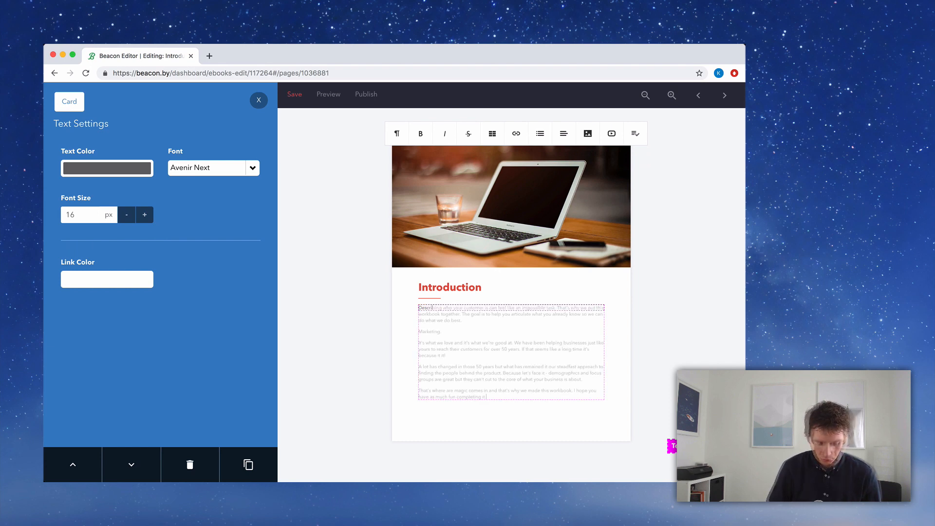
text( did make)
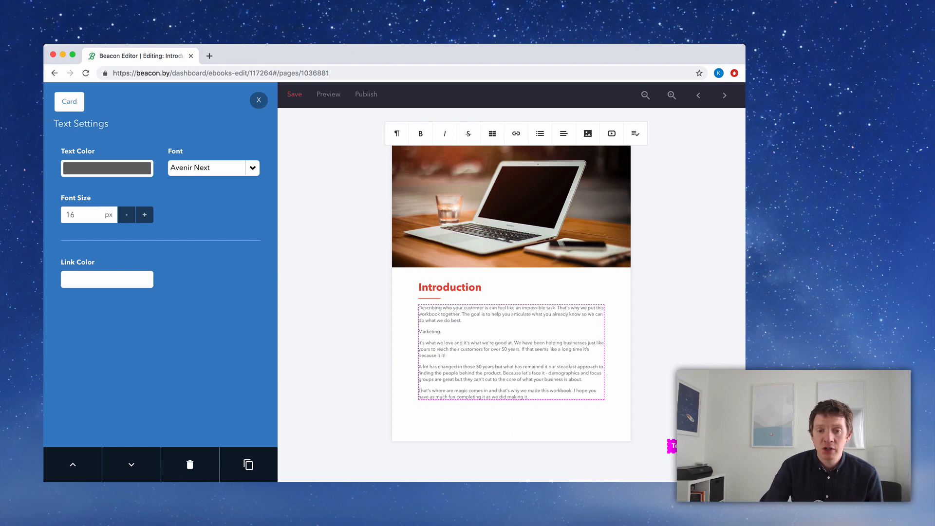
click(294, 95)
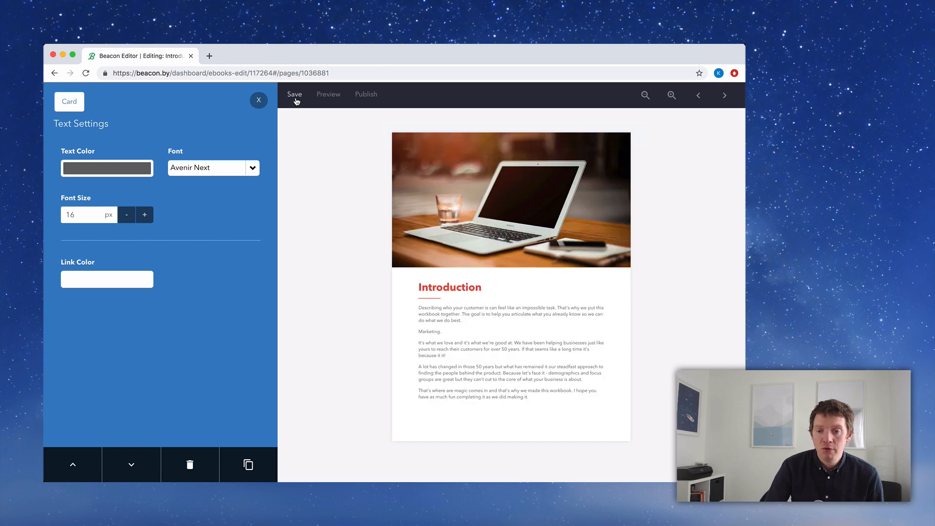
Step: Delete the description text, the "Worksheet Title" headline and the divider from the Worksheet - Short Boxes page
click(724, 95)
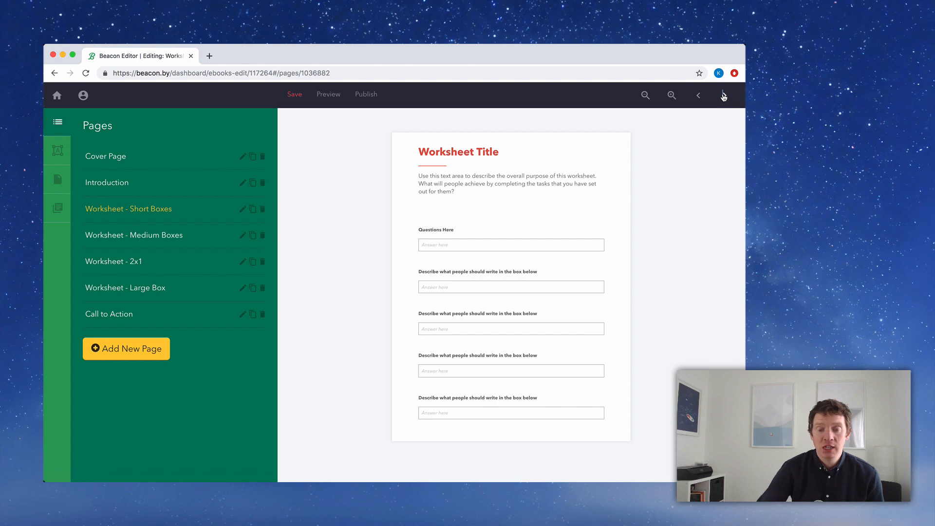
click(672, 96)
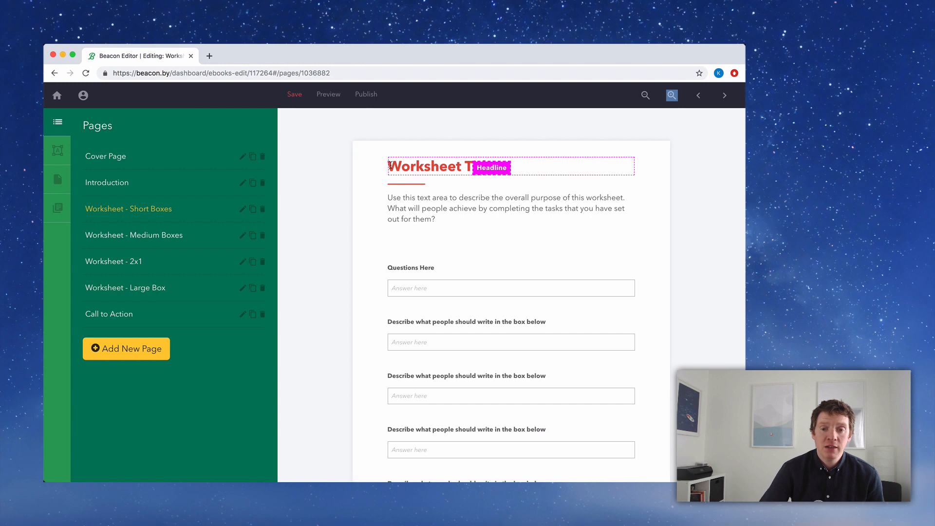
click(403, 195)
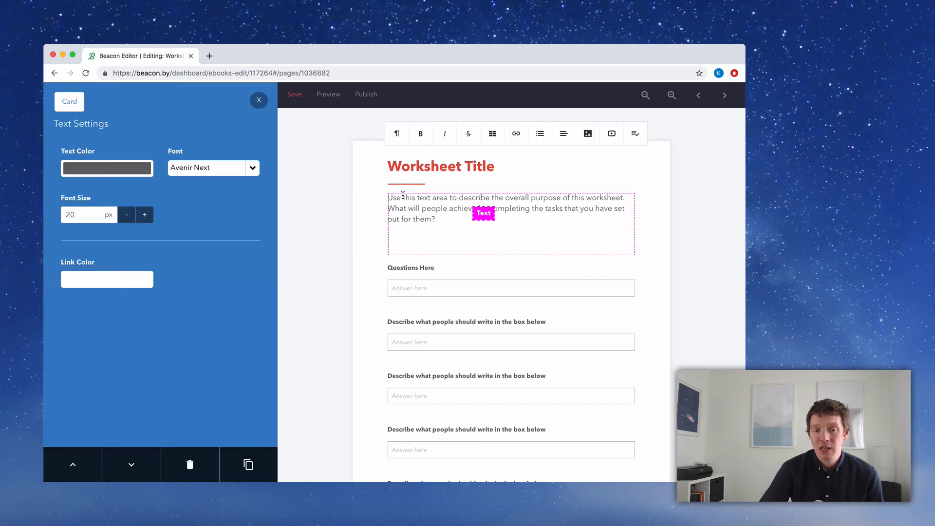
click(209, 459)
click(396, 162)
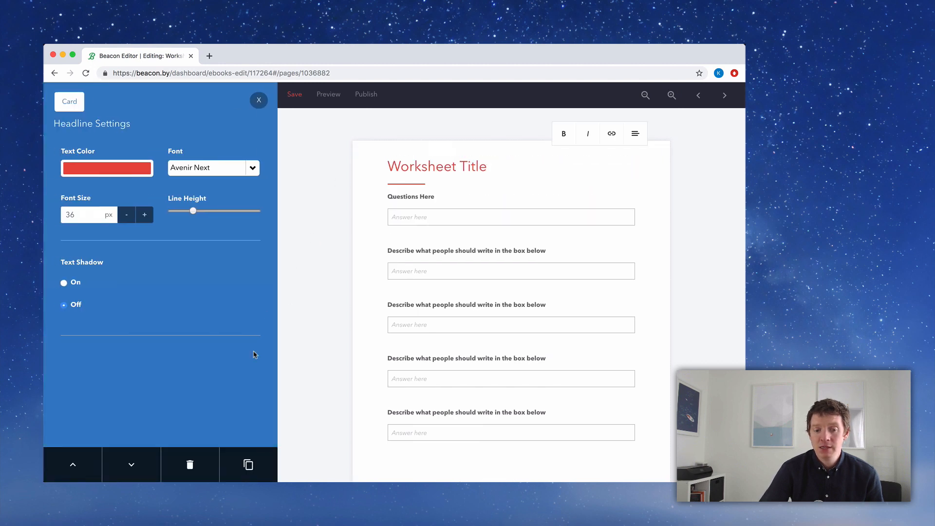
click(192, 461)
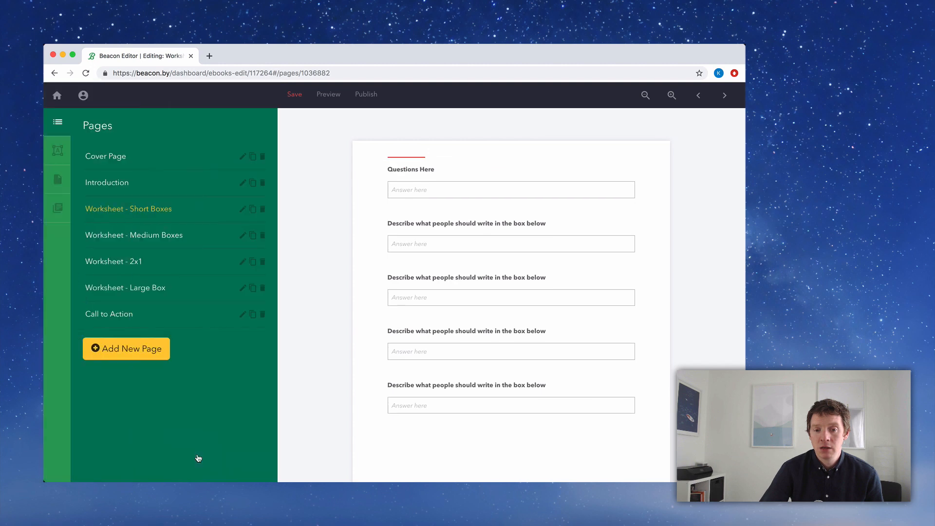
click(394, 160)
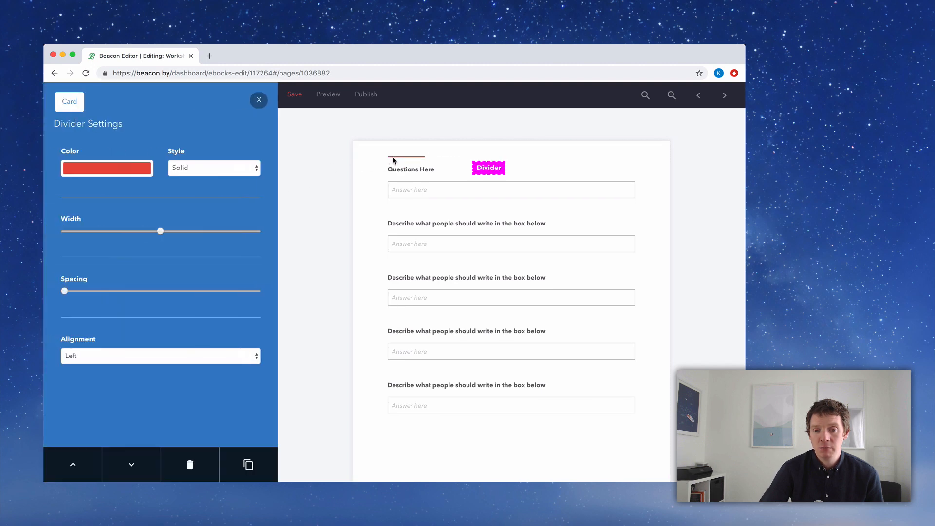
click(190, 465)
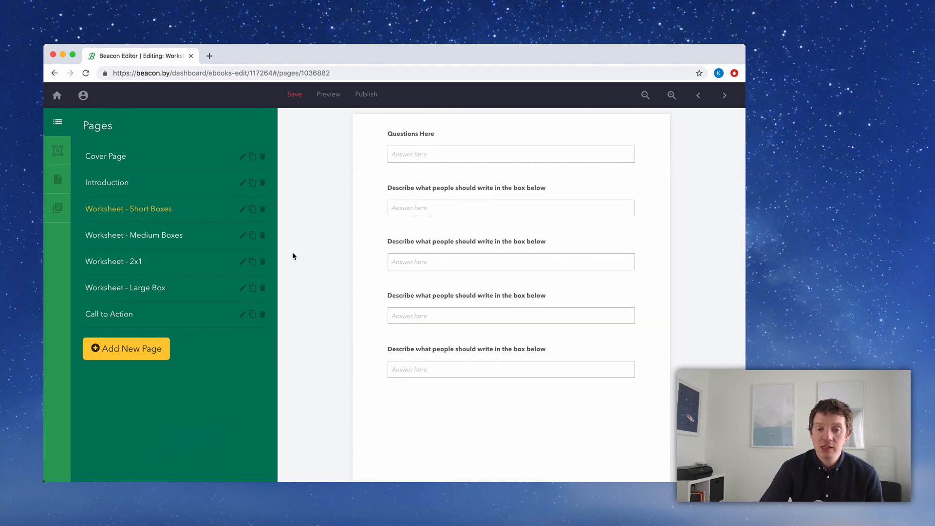
scroll(292, 252, up, 1)
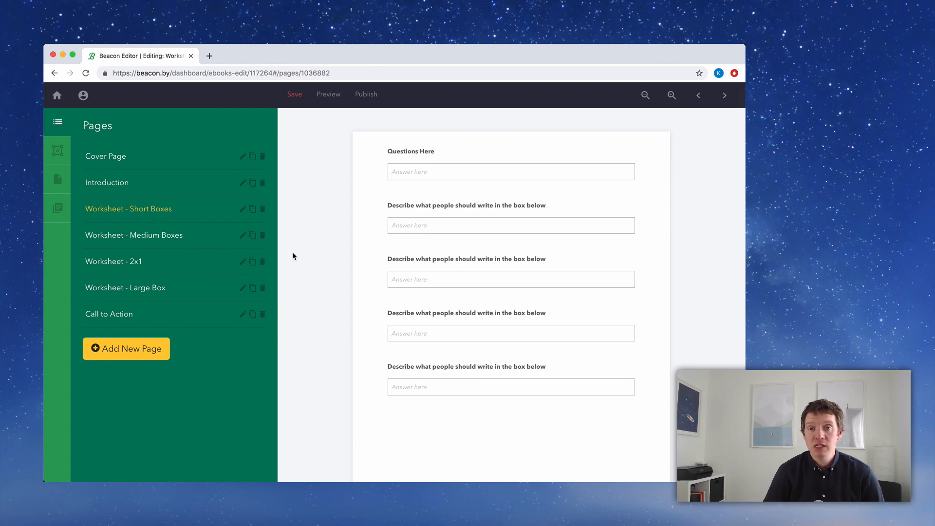
Step: Switch to the untitled text document to review the list of customer persona questions, and return to the Beacon editor
key(super+Tab)
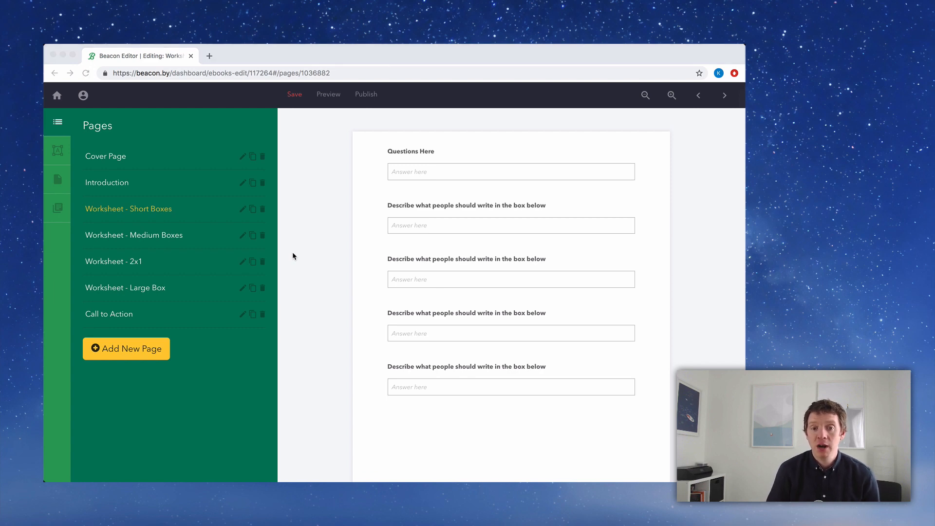
key(super+Tab)
key(super+Tab)
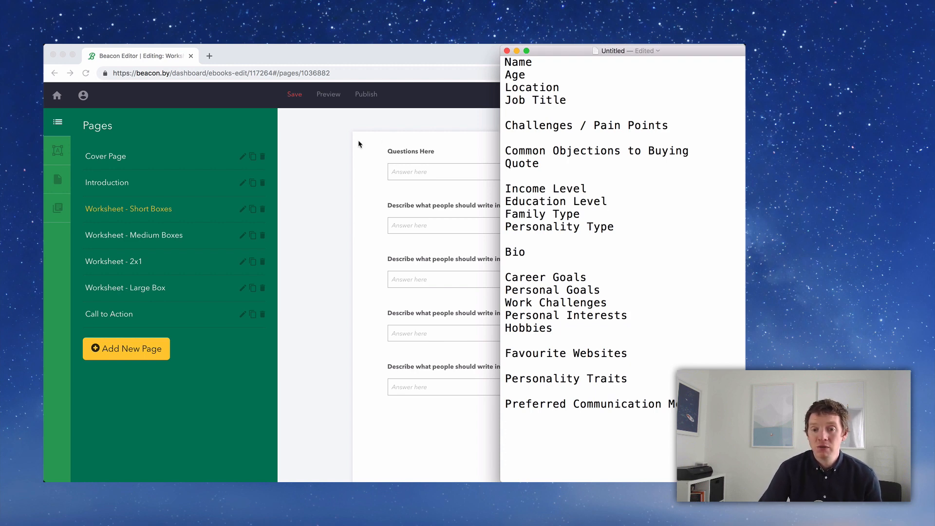
click(392, 171)
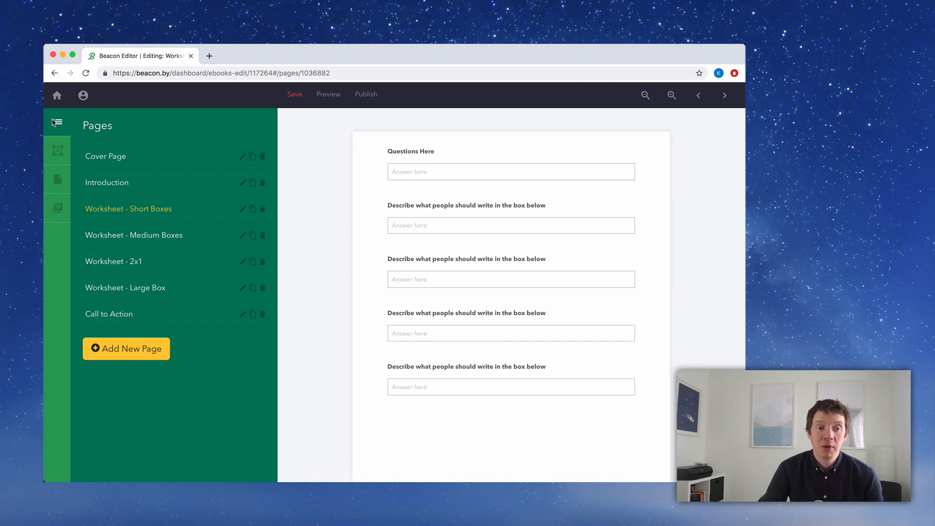
Step: Add a new page to the workbook using the Worksheet - Mix layout from the worksheet templates
click(158, 350)
click(232, 247)
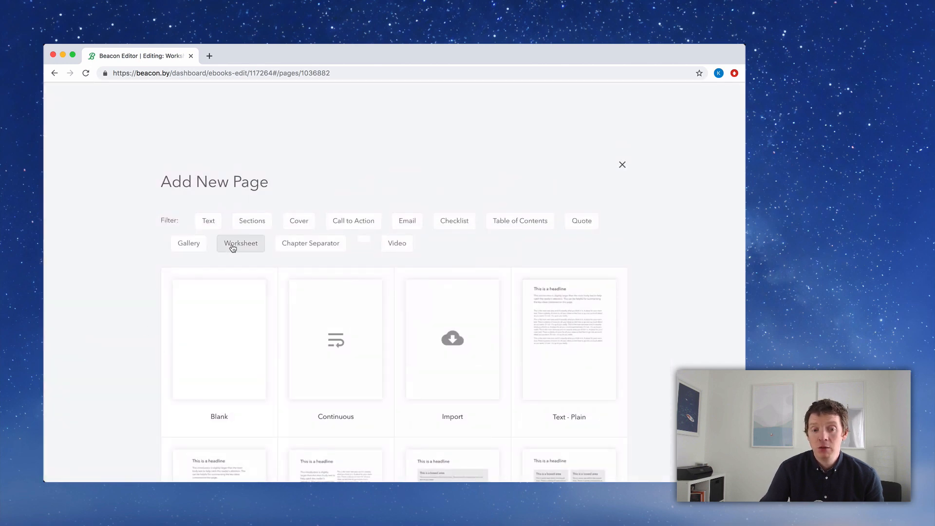
scroll(232, 247, down, 4)
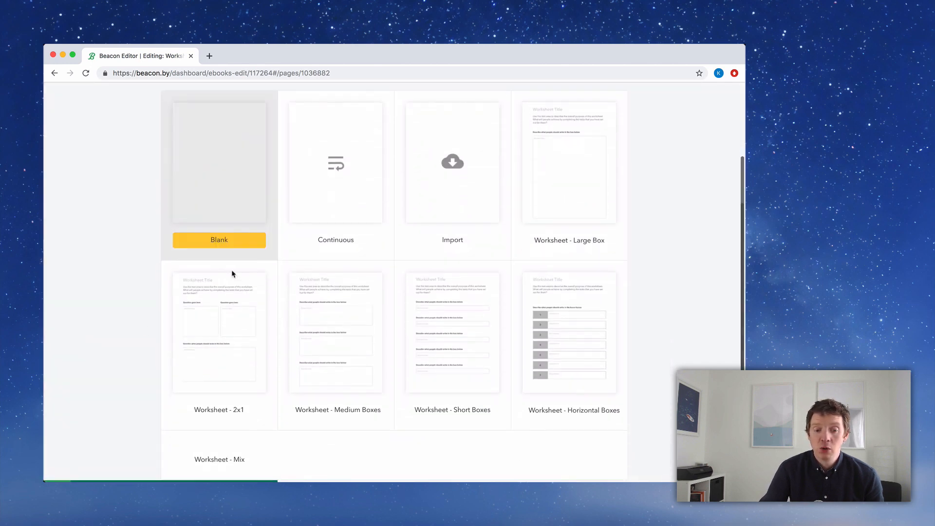
click(220, 461)
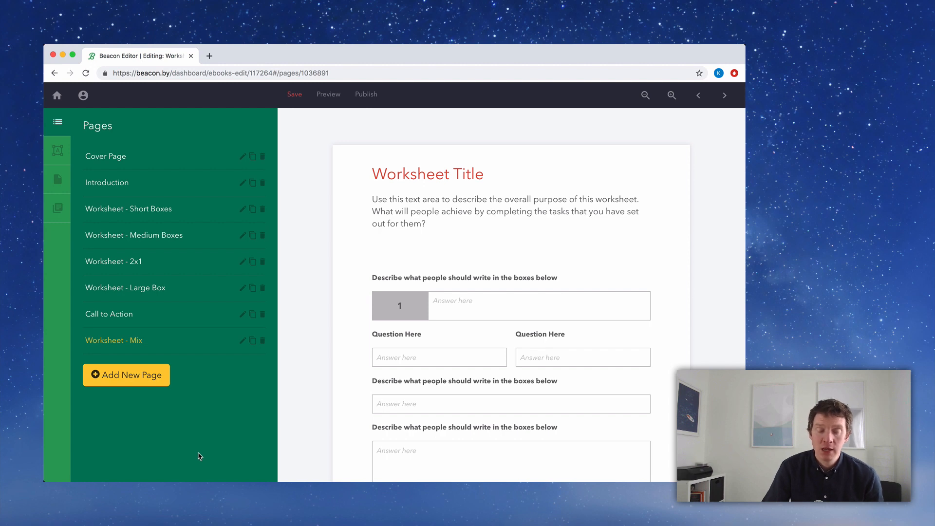
Step: Examine the question and answer box layout of the Worksheet - Mix page and compare it with the persona question list
scroll(316, 297, down, 2)
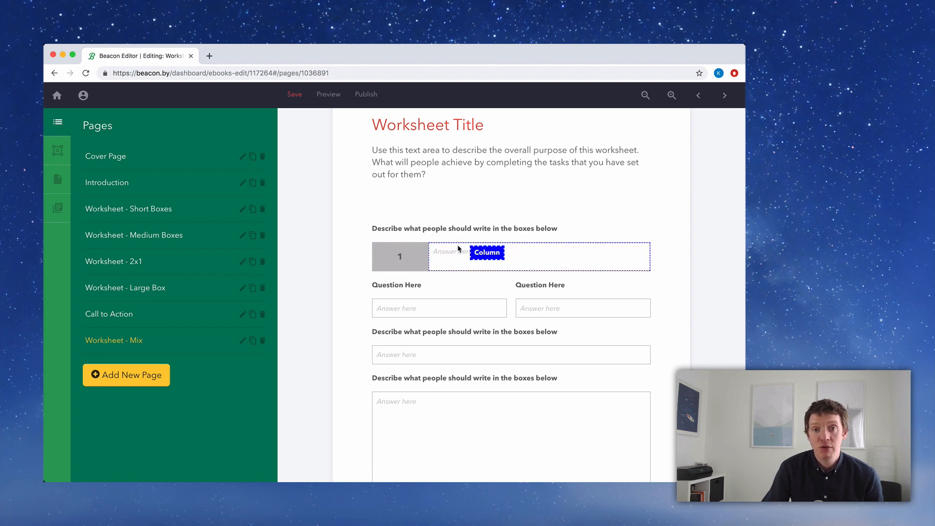
scroll(321, 259, down, 3)
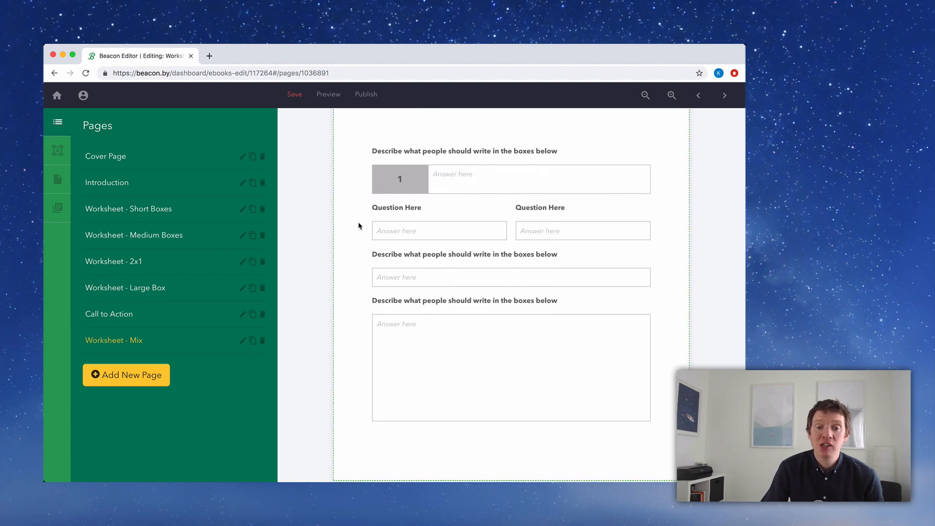
scroll(356, 227, down, 1)
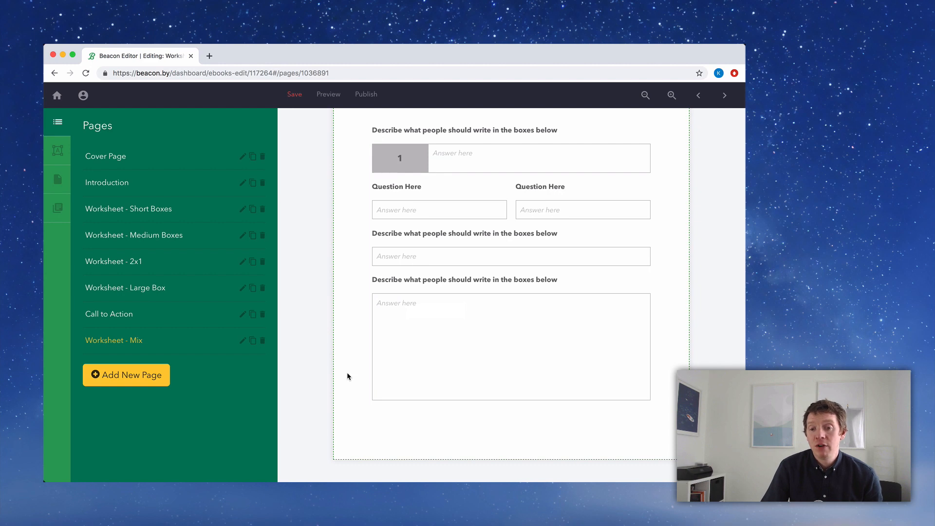
scroll(347, 376, up, 2)
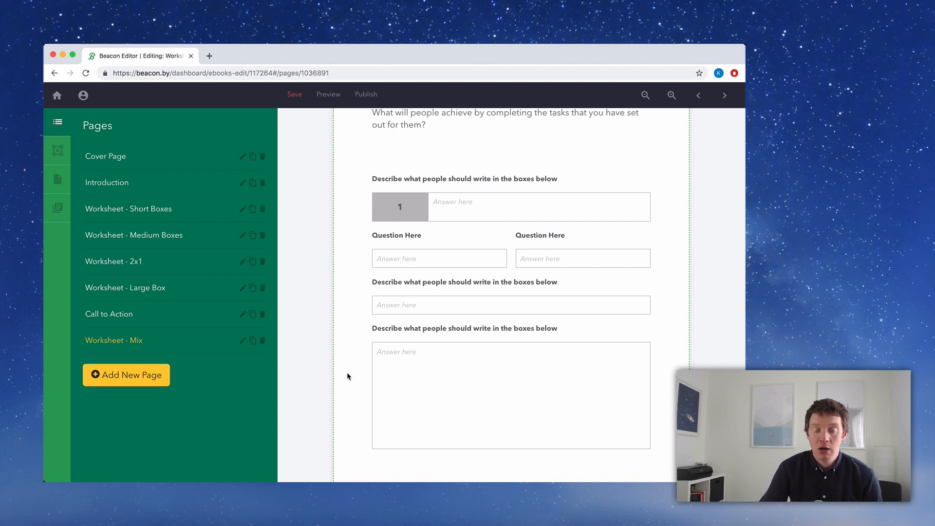
key(super+Tab)
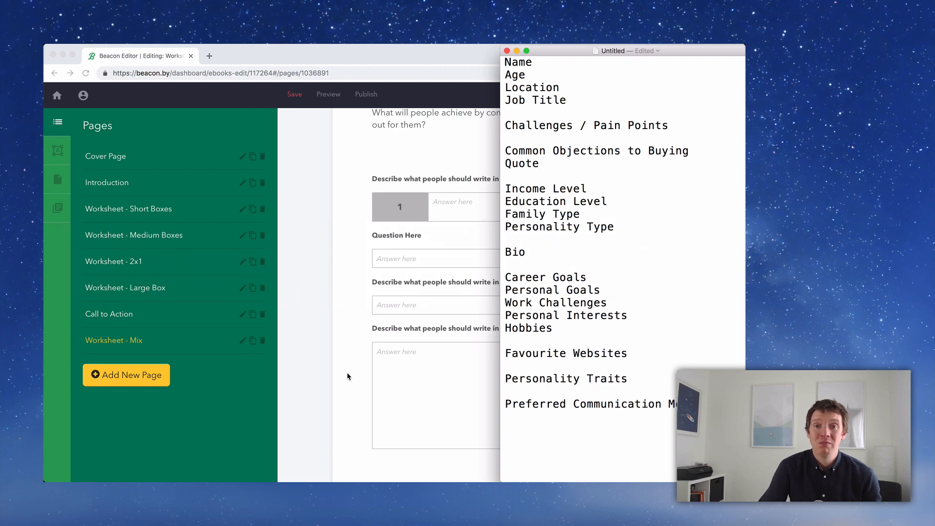
key(super+Tab)
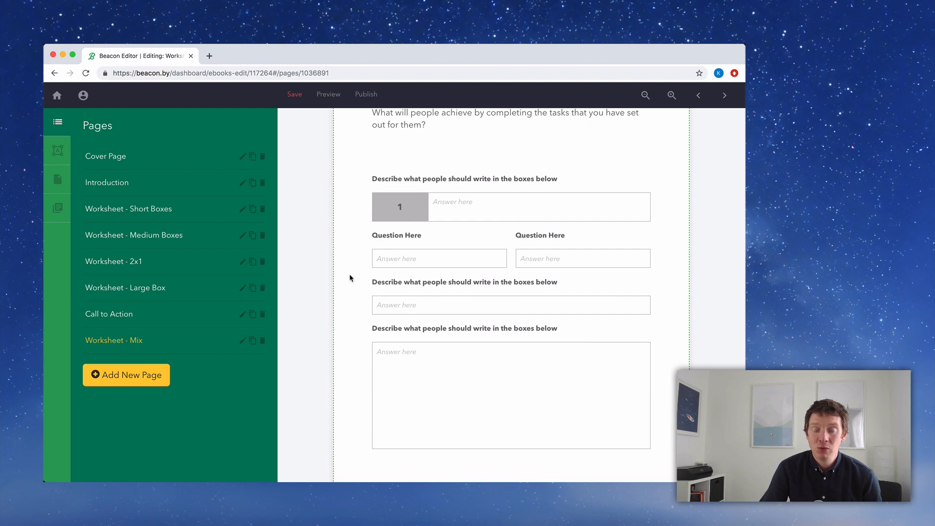
Step: Duplicate the two-column answer row and the "Question Here" row, and move the copied questions down between the two answer rows
click(511, 259)
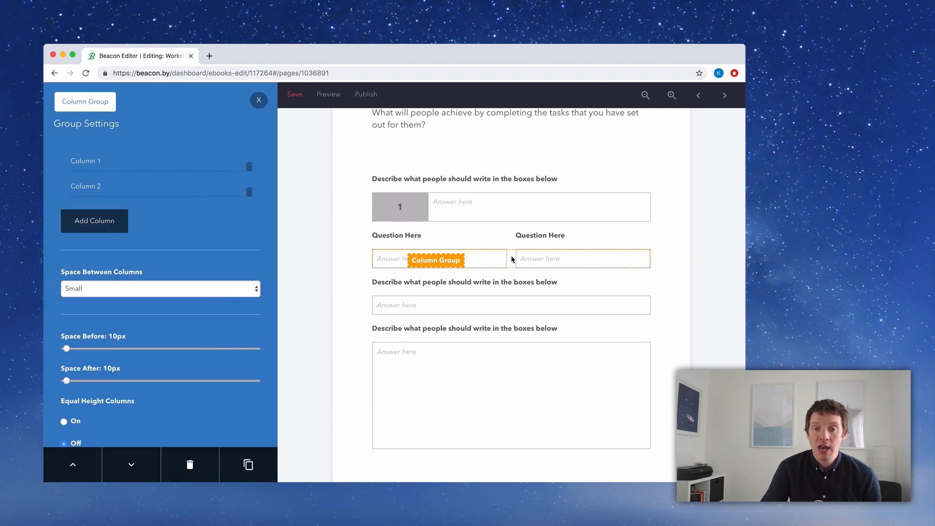
click(247, 460)
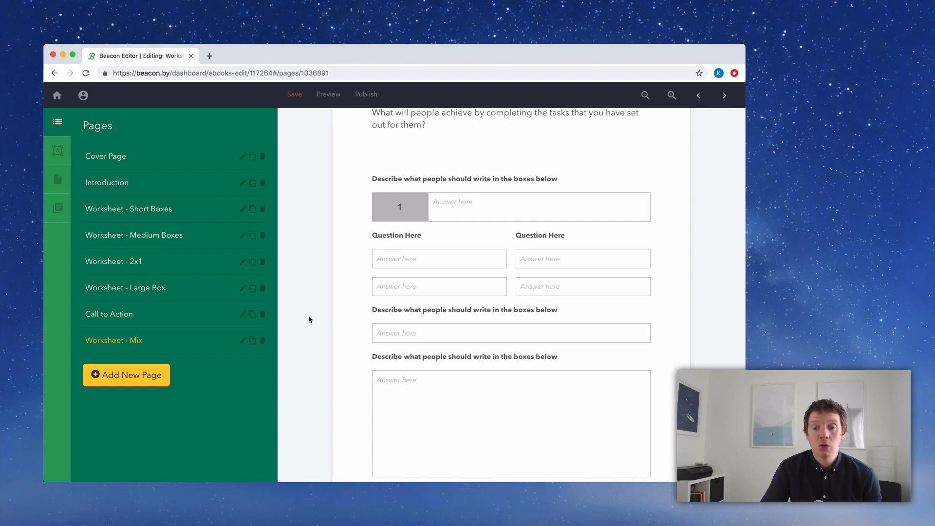
click(507, 238)
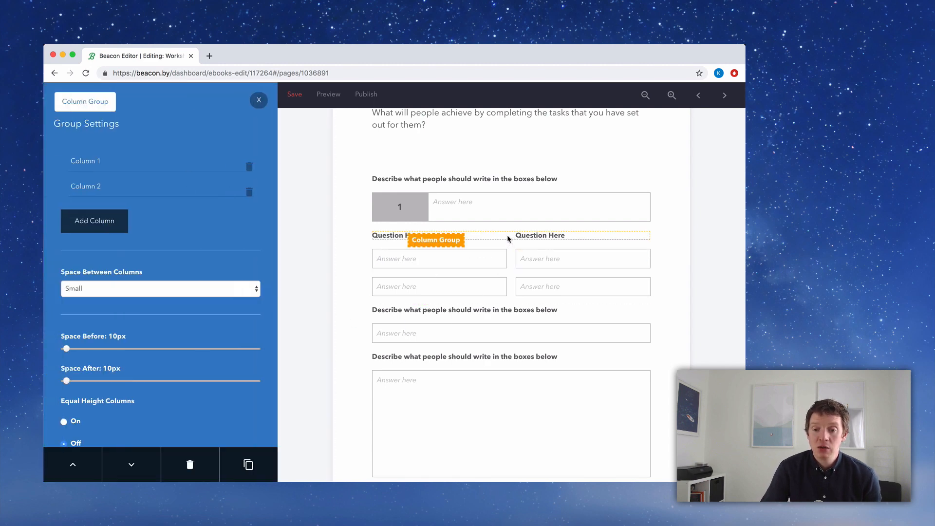
click(246, 461)
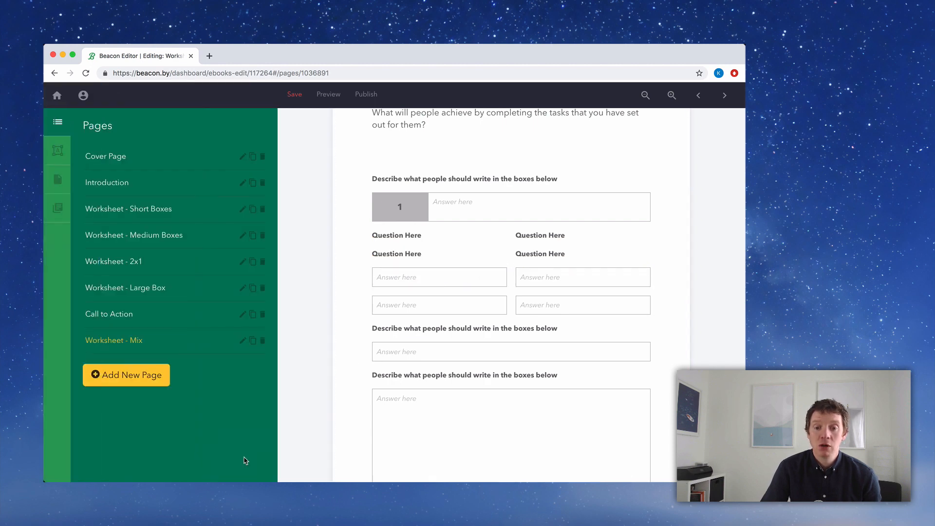
click(510, 254)
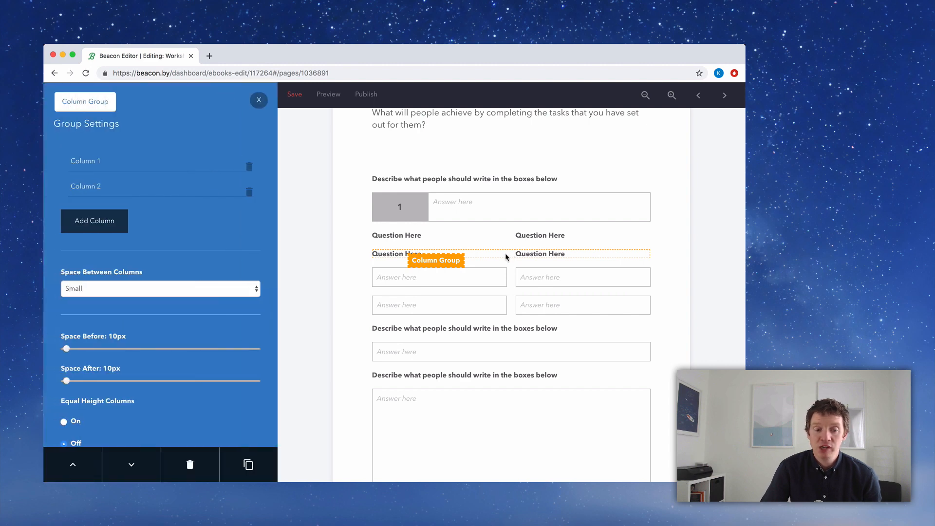
click(128, 465)
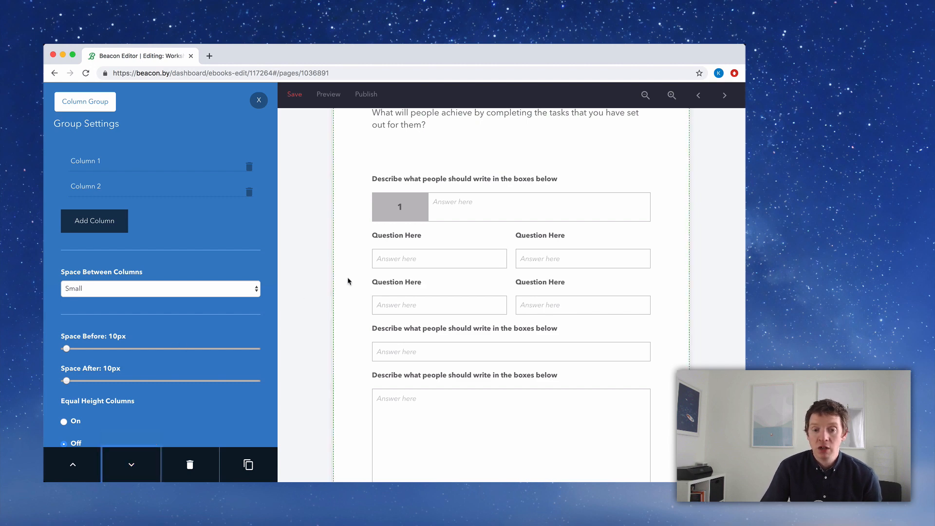
Step: Replace the two "Question Here" labels above the first two-column answer row with "Name" and "Age"
triple_click(391, 233)
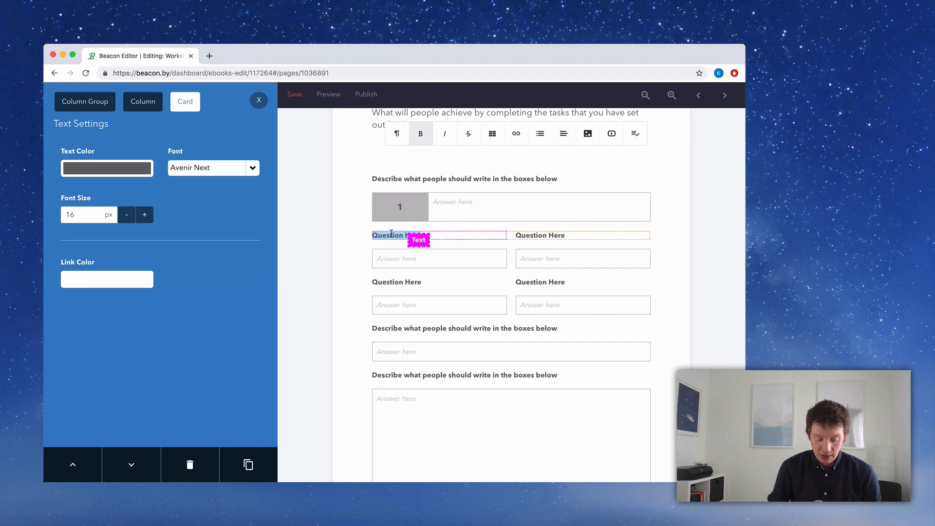
text(Name)
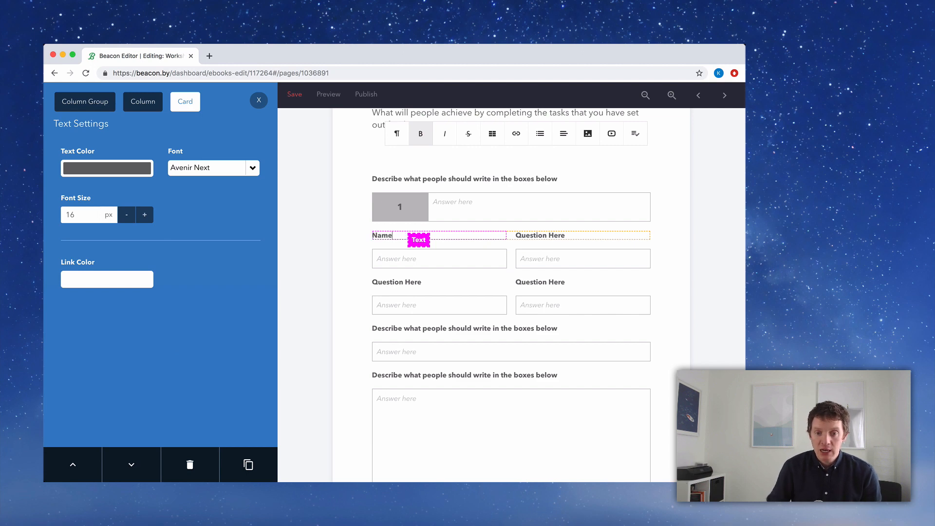
triple_click(554, 234)
text(Age)
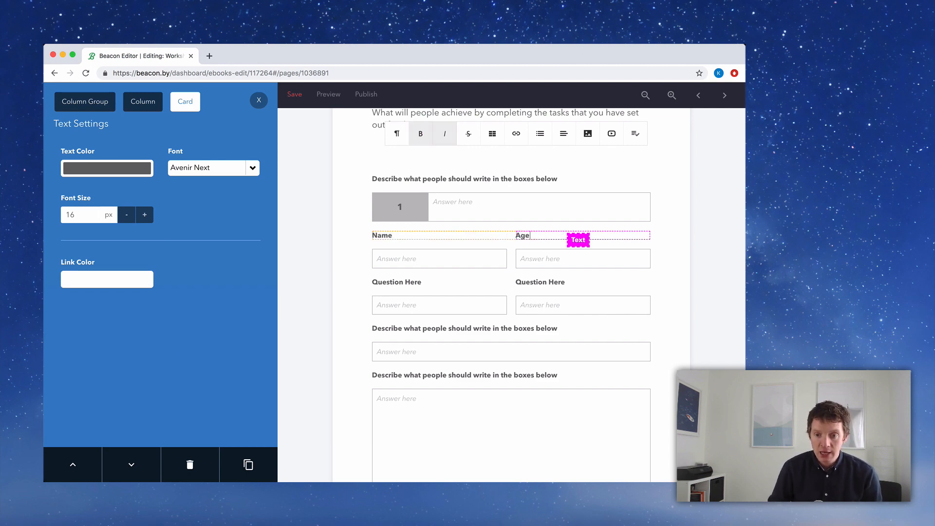
Step: Label the second two-column row "Location" and "Job Title", checking the persona question list in the untitled text document
triple_click(402, 282)
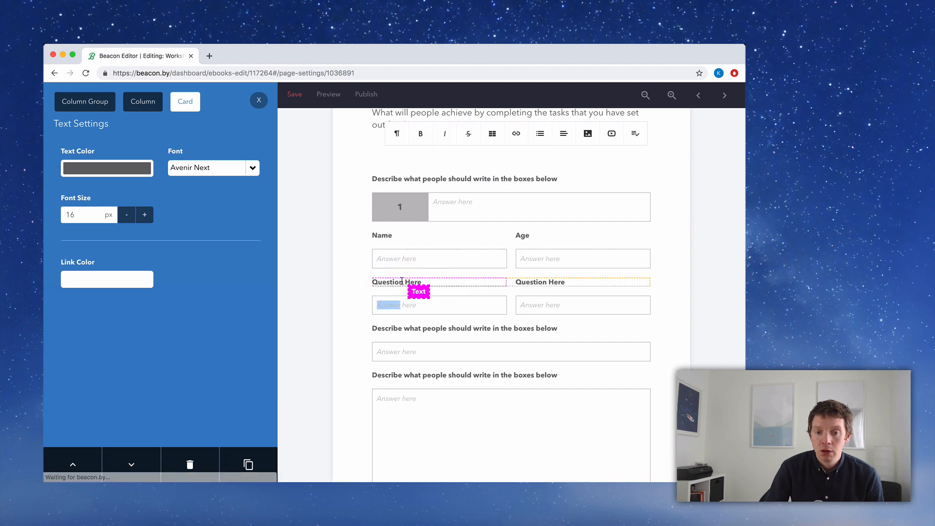
text(Locatop)
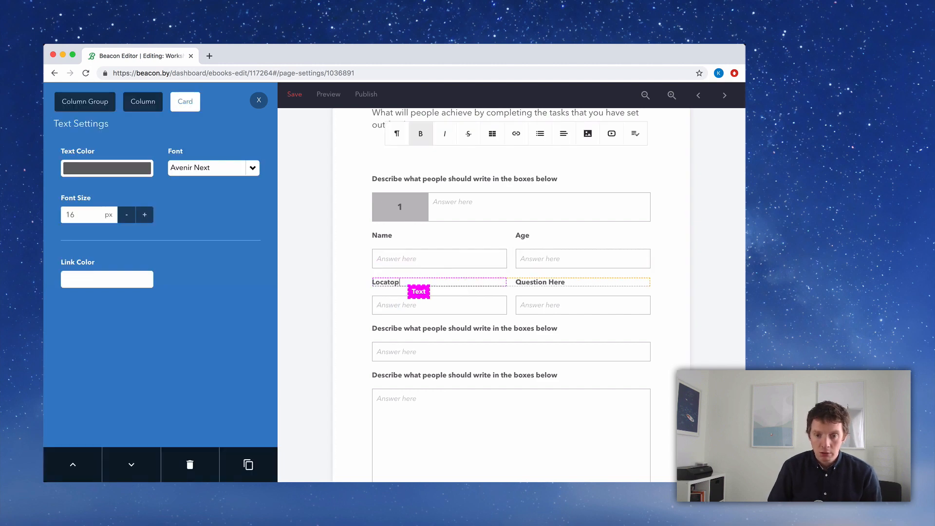
key(super+Tab)
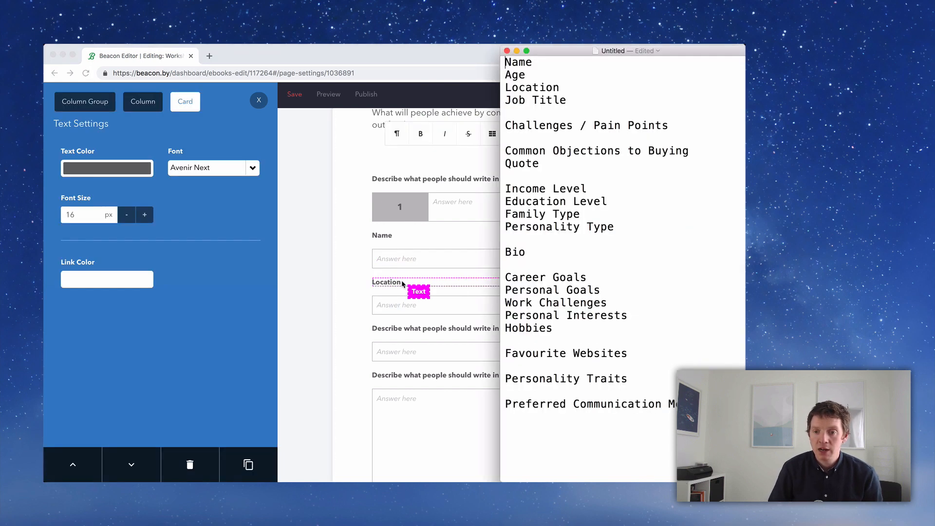
key(super+Tab)
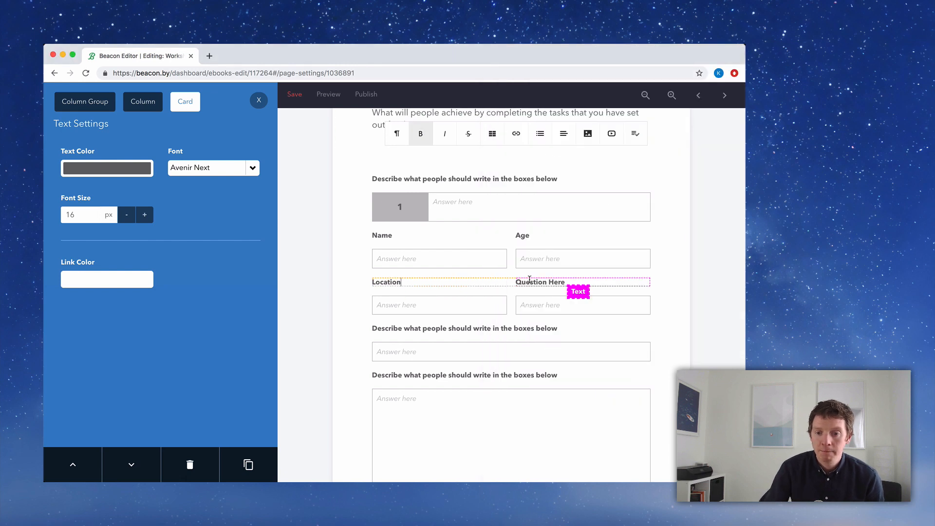
triple_click(529, 282)
text(Job Title)
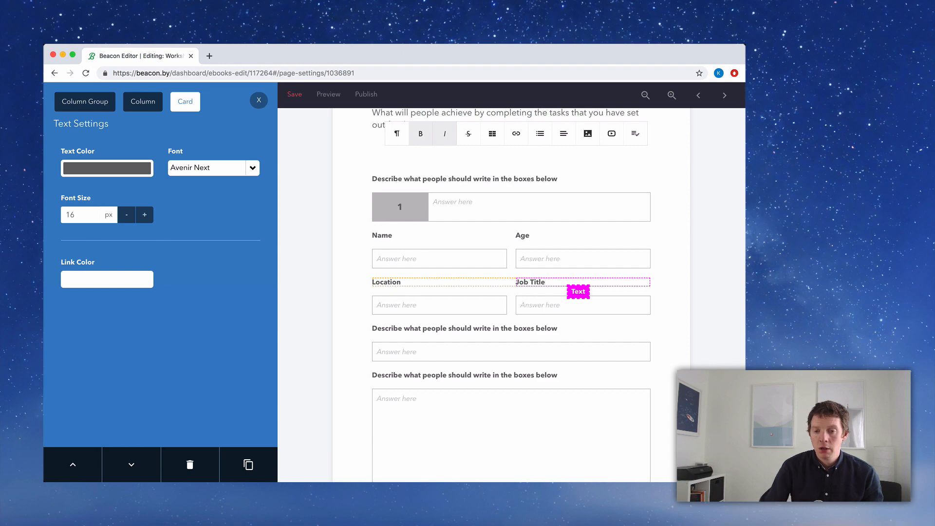
click(528, 272)
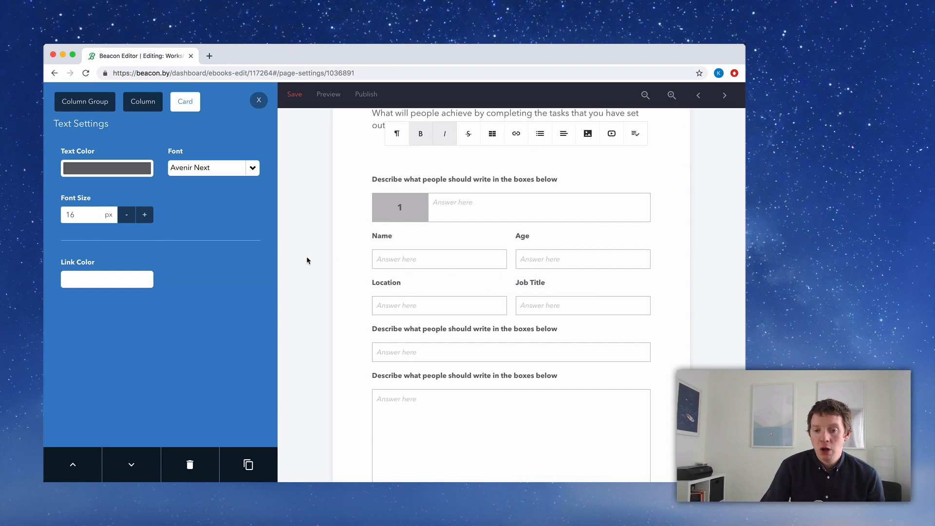
Step: Delete the "Worksheet Title" headline and the introductory text describing the worksheet's purpose
scroll(305, 256, up, 1)
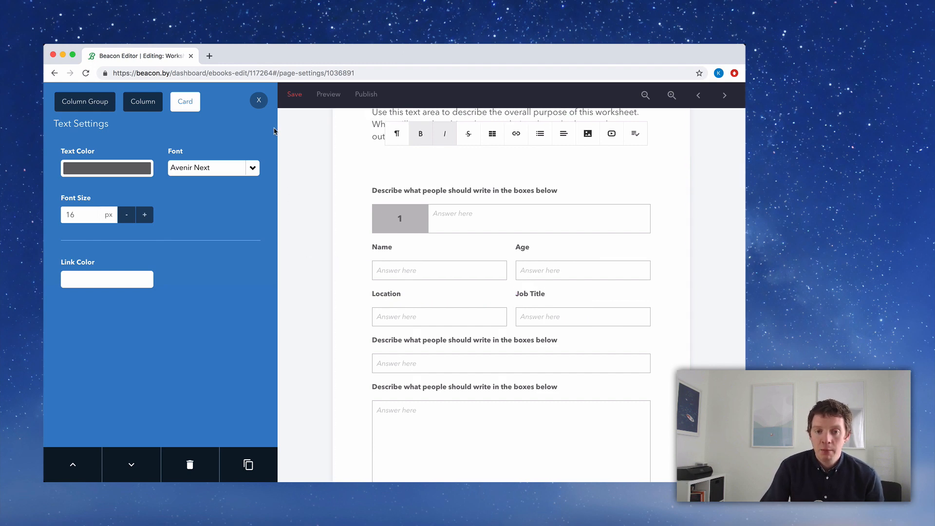
click(259, 100)
click(645, 95)
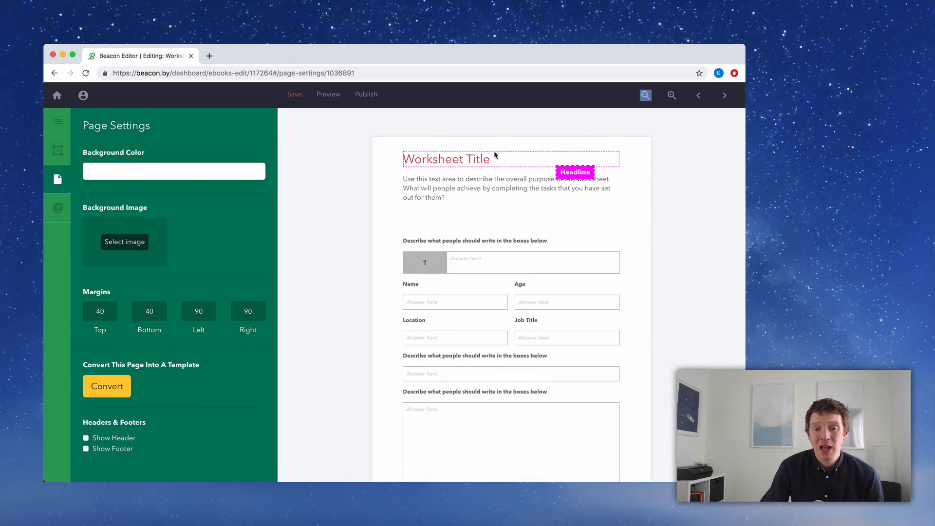
click(449, 160)
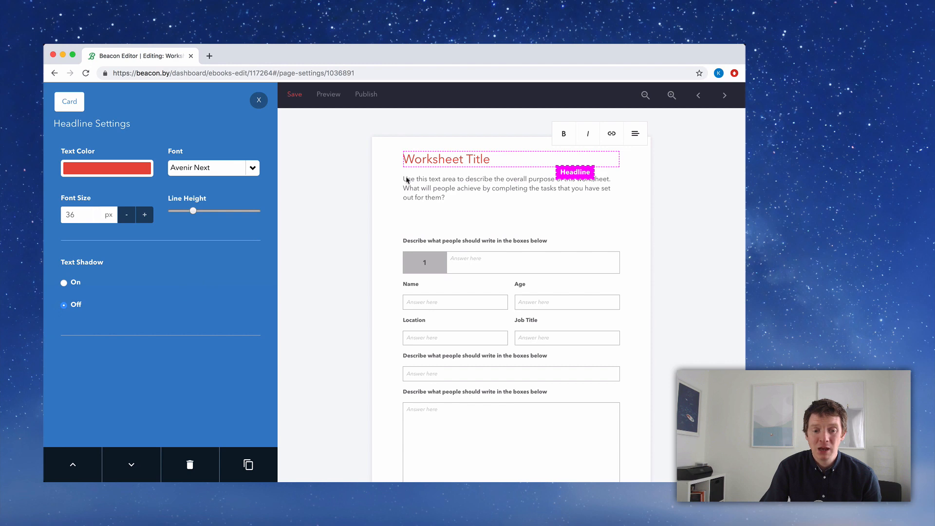
click(190, 465)
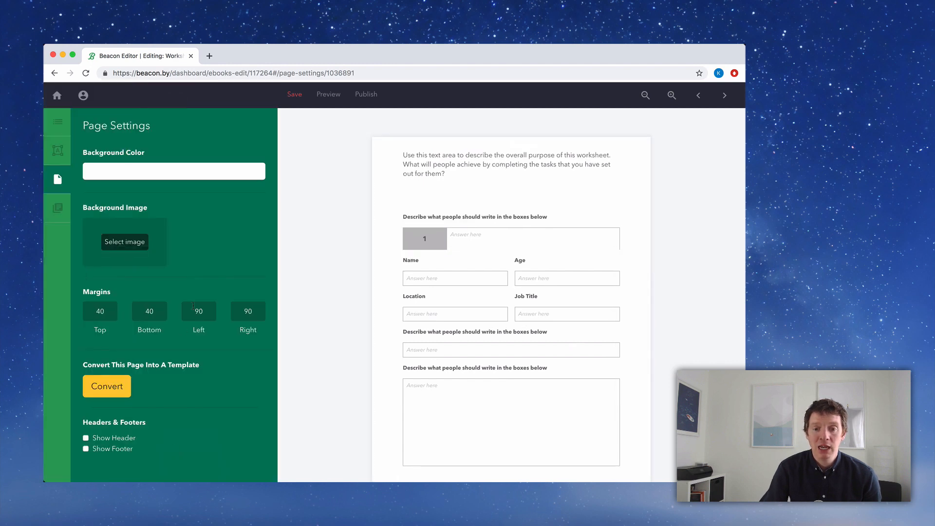
click(414, 165)
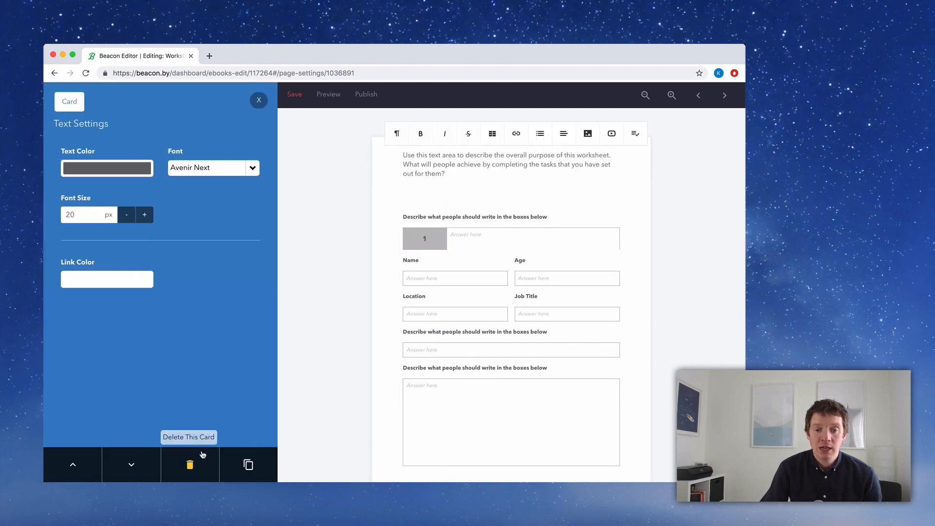
click(203, 455)
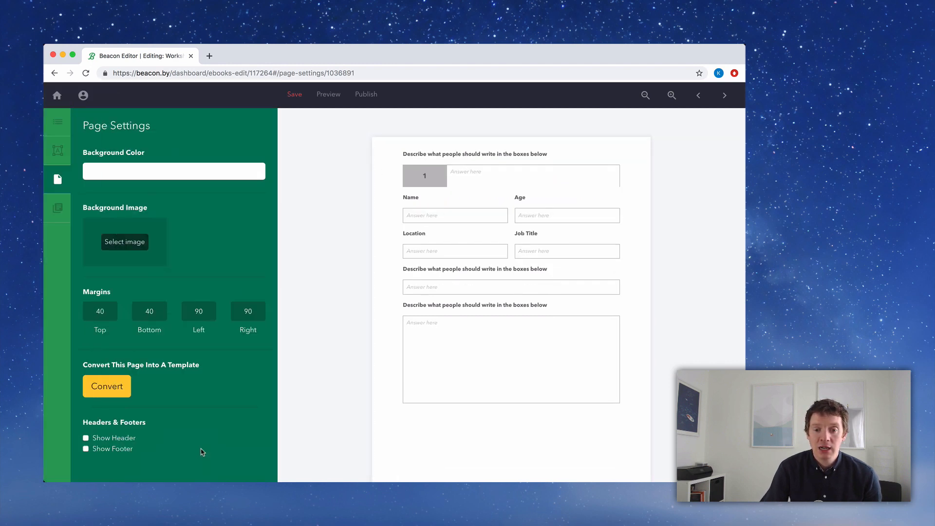
Step: Move the first "Describe what people should write in the boxes below" text down beneath the Location and Job Title answer boxes
click(671, 96)
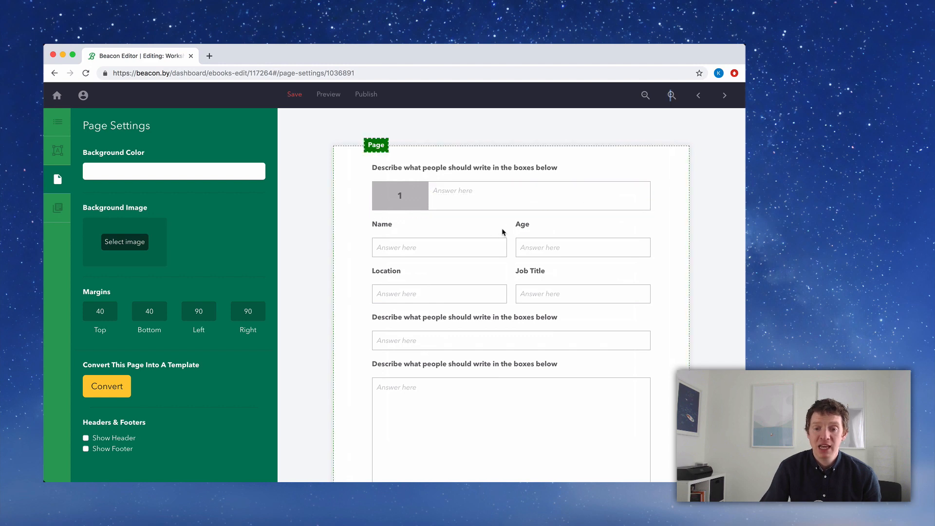
click(385, 169)
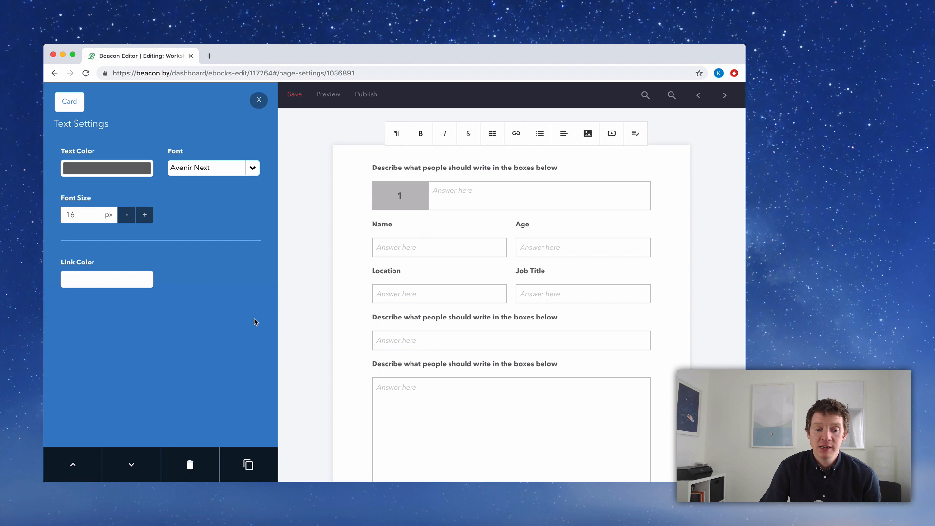
click(132, 465)
click(131, 465)
click(132, 465)
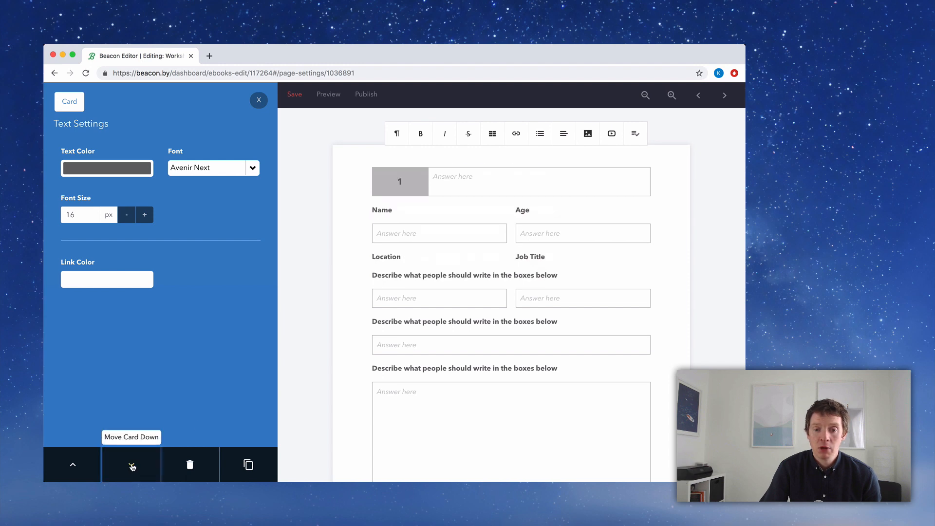
Step: Move the column group with the numbered answer box down beneath the relocated instruction text
click(392, 179)
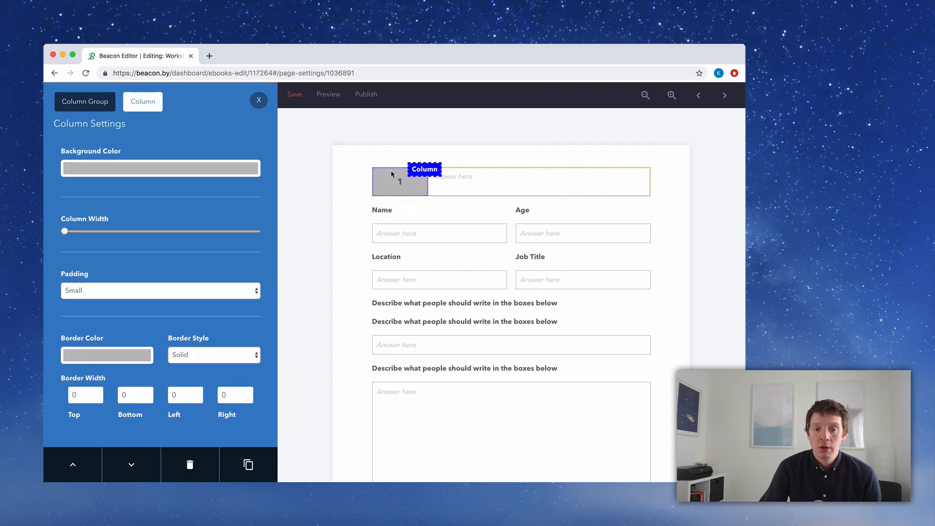
click(76, 106)
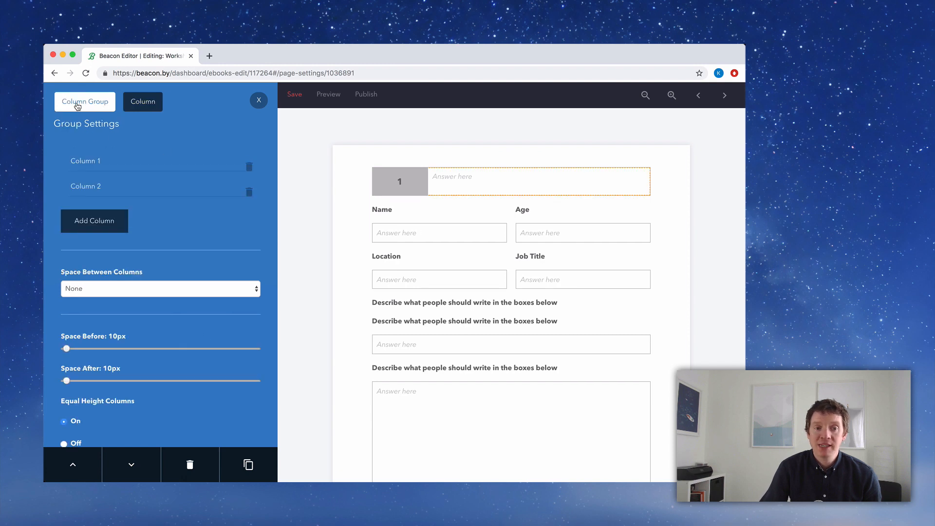
click(134, 466)
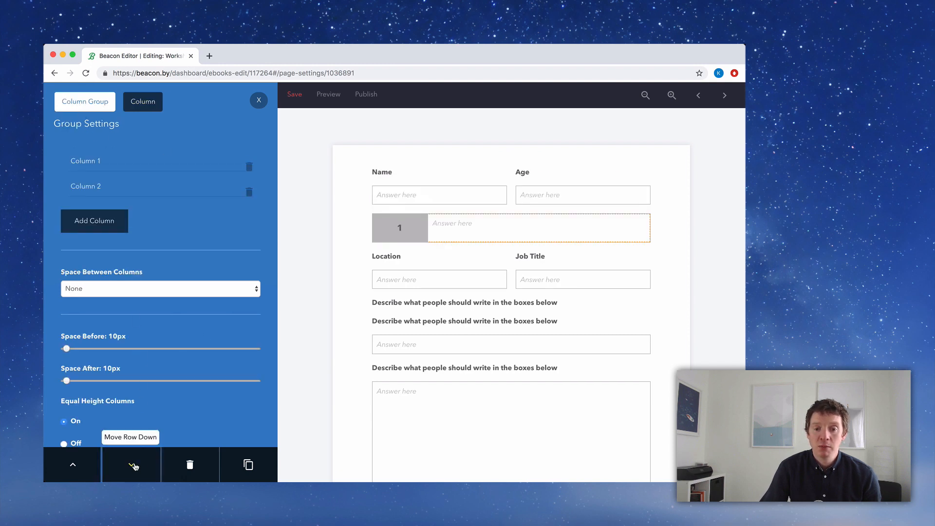
click(135, 466)
click(135, 466)
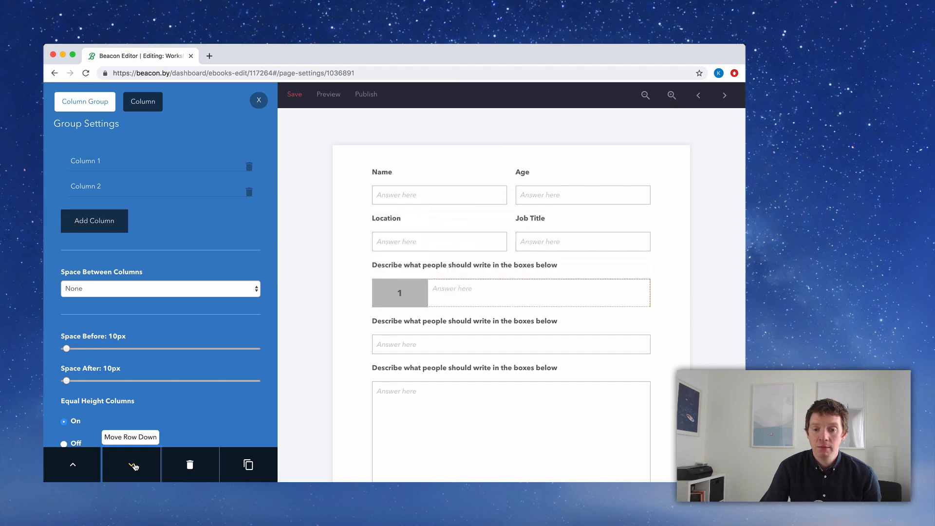
click(258, 100)
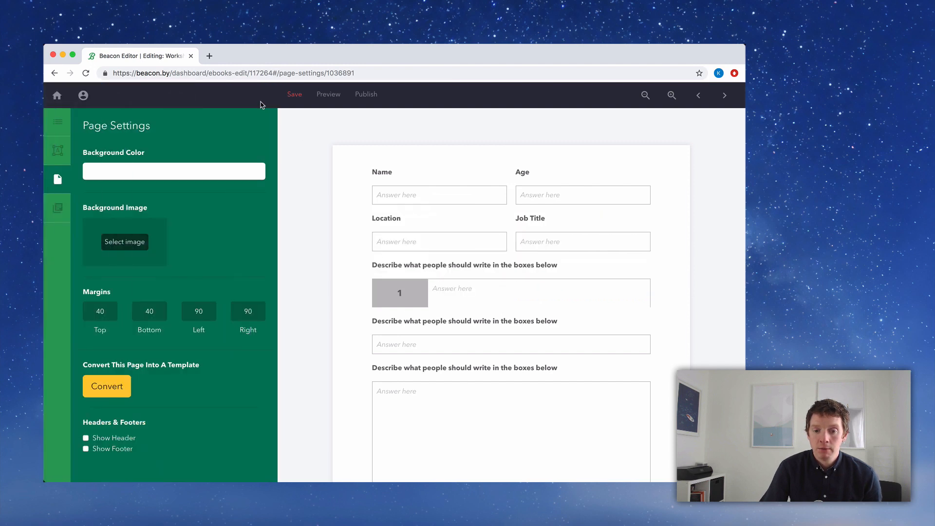
Step: Switch to the untitled text document to check the "Challenges / Pain Points" entry, and return to the Beacon editor
click(669, 97)
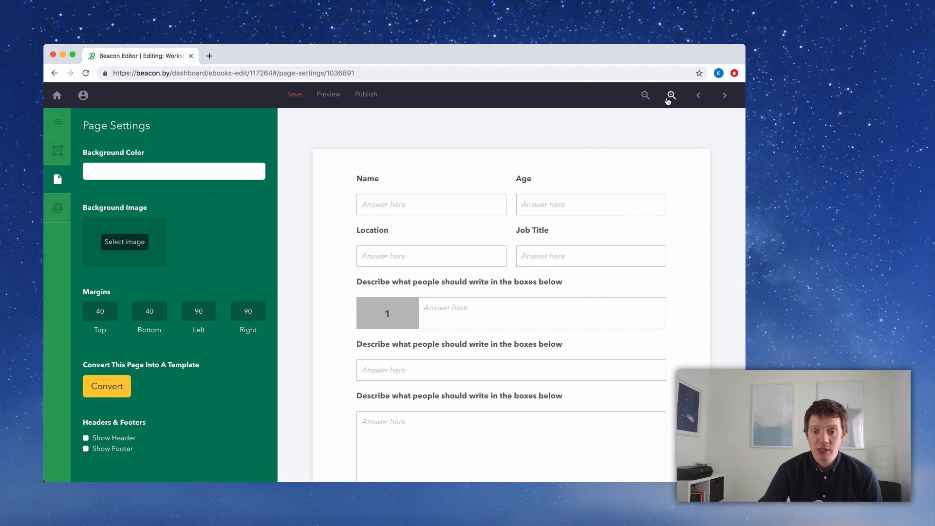
key(super+Tab)
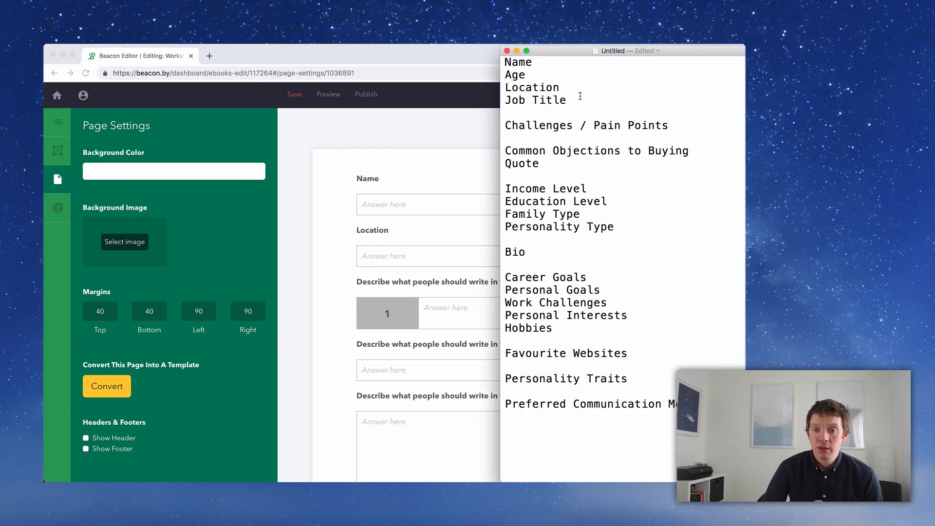
drag(507, 124, 674, 122)
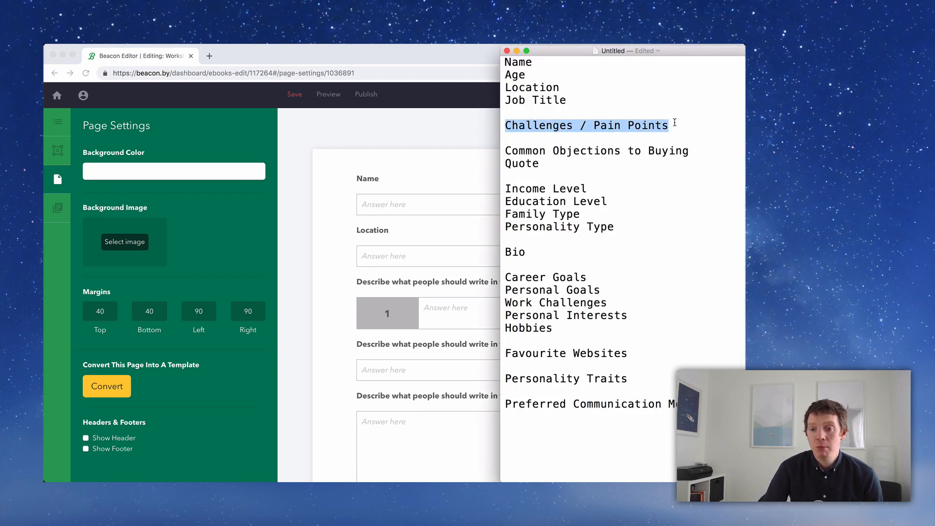
click(675, 122)
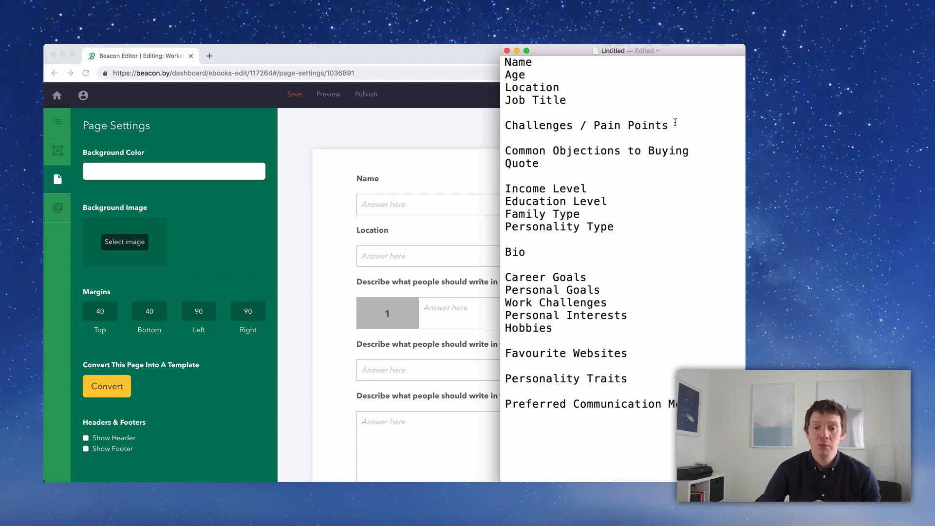
click(323, 262)
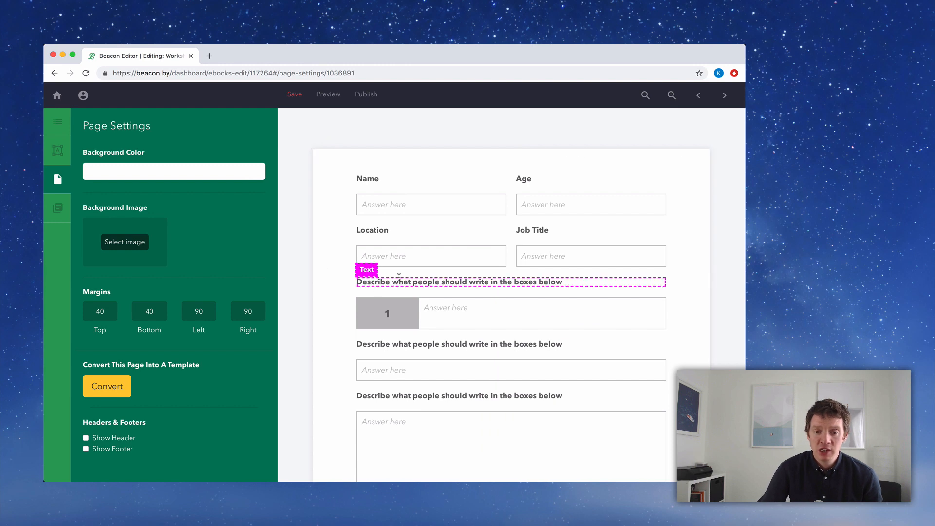
Step: Replace the instruction above the numbered answer box with "Describe your customer's challenges or pain points"
triple_click(398, 280)
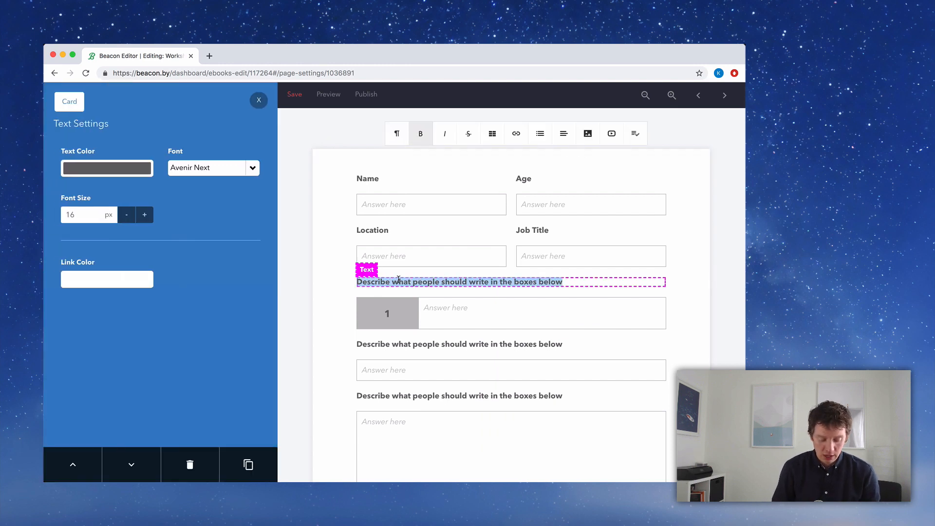
text(Describe yo)
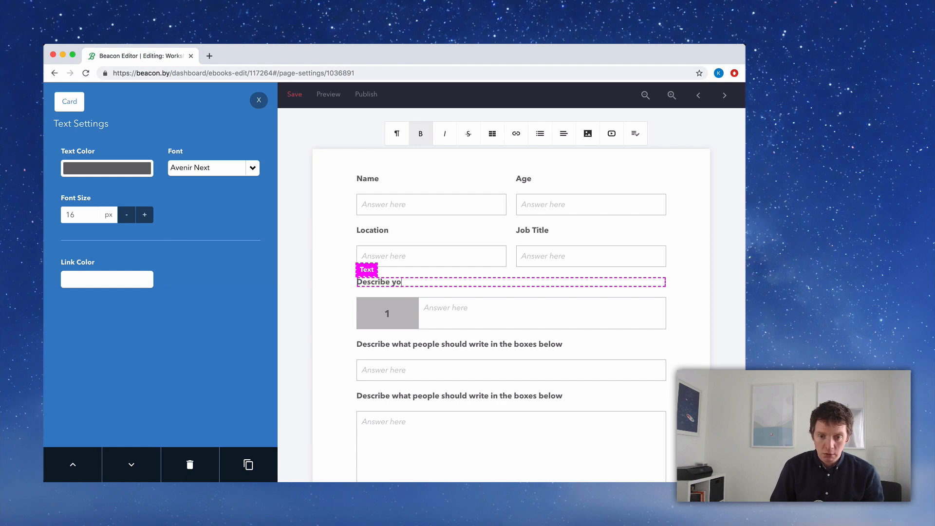
text(rur customet)
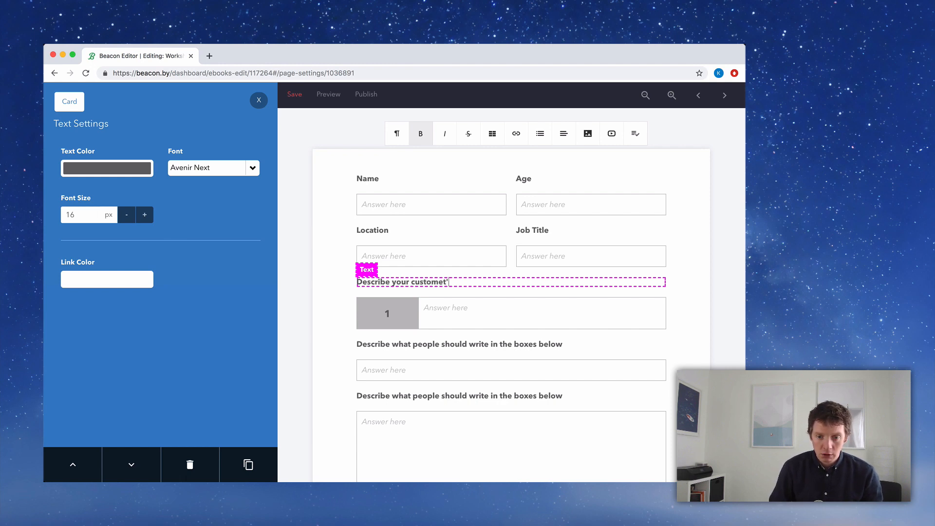
text('s challe)
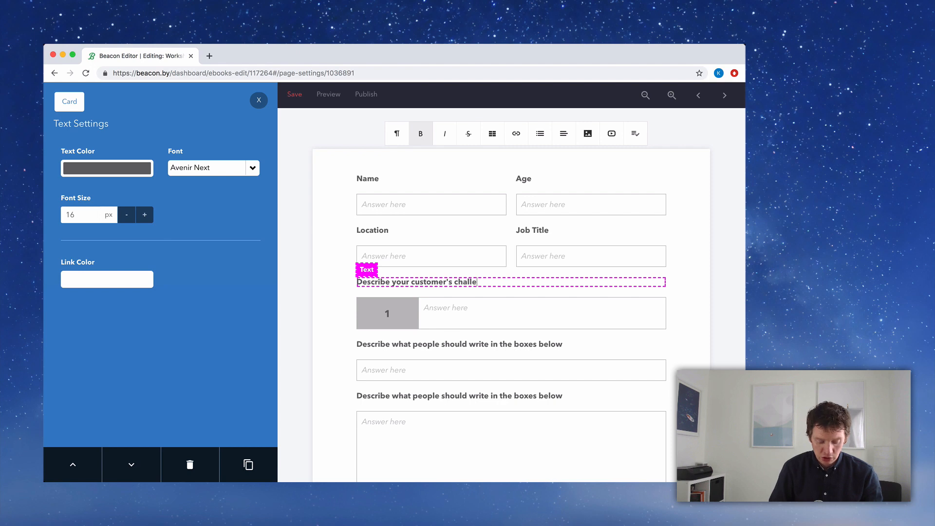
text(nges or pain points)
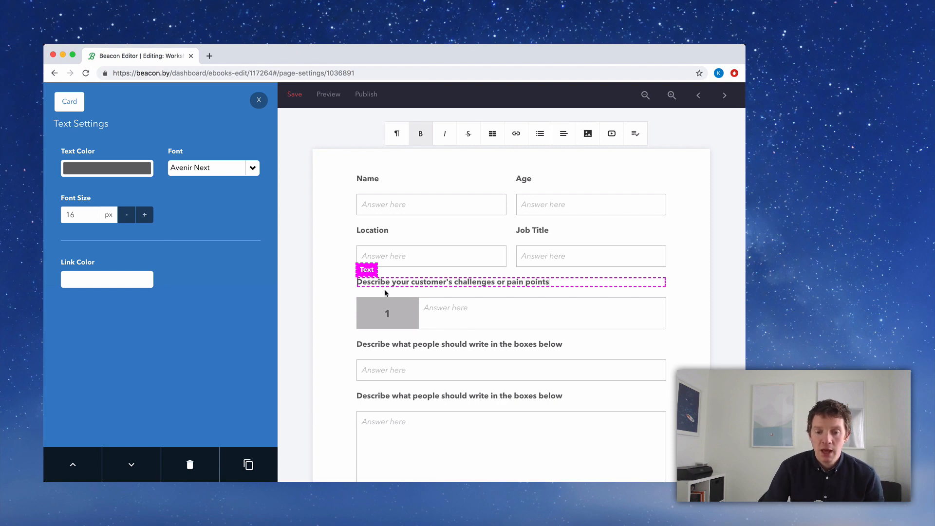
Step: Duplicate the numbered answer row under the challenges or pain points instruction twice, making three rows
click(363, 309)
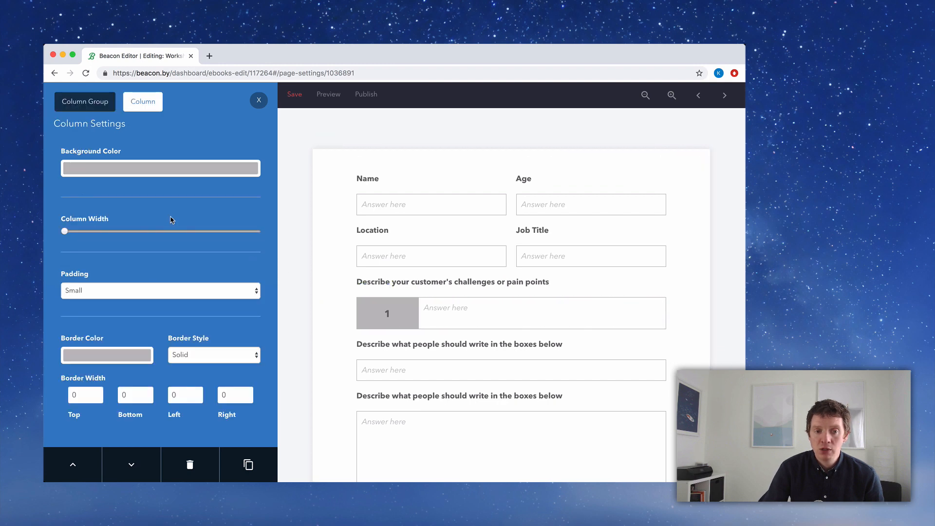
click(97, 104)
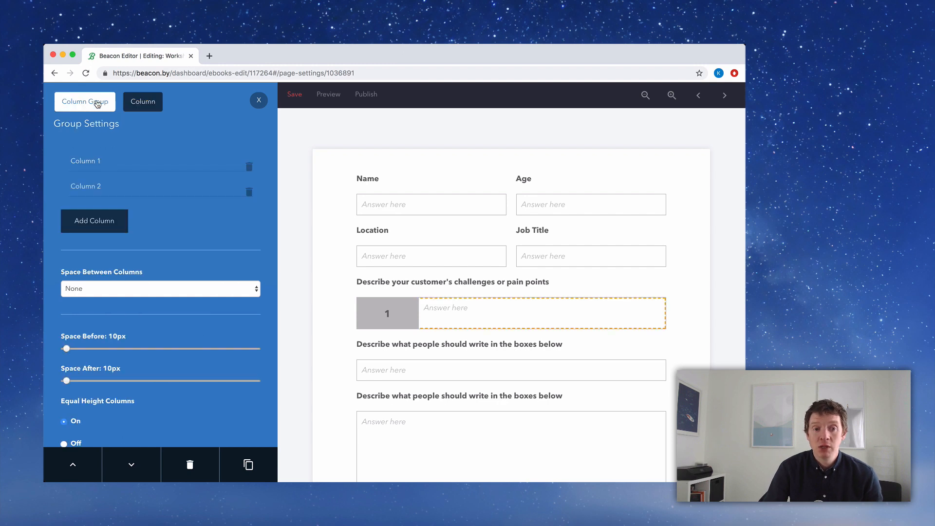
click(248, 465)
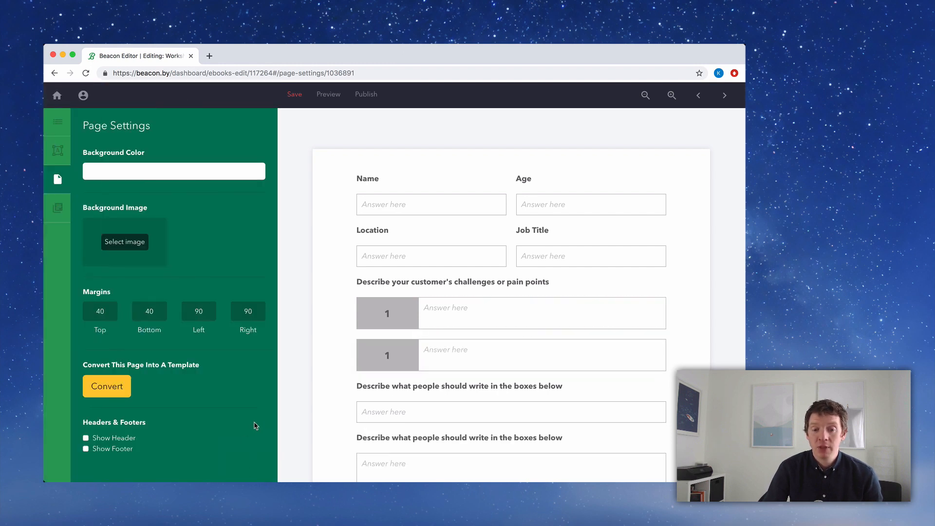
click(362, 369)
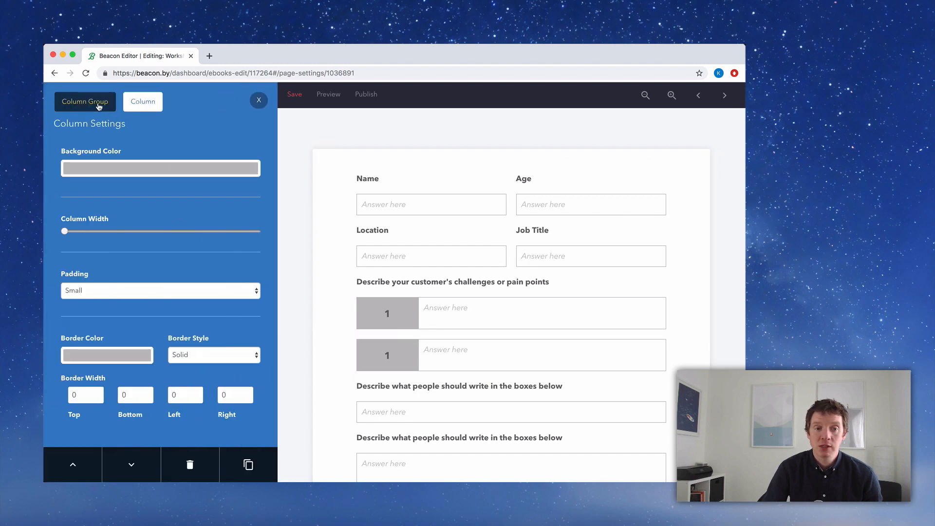
click(98, 107)
click(248, 464)
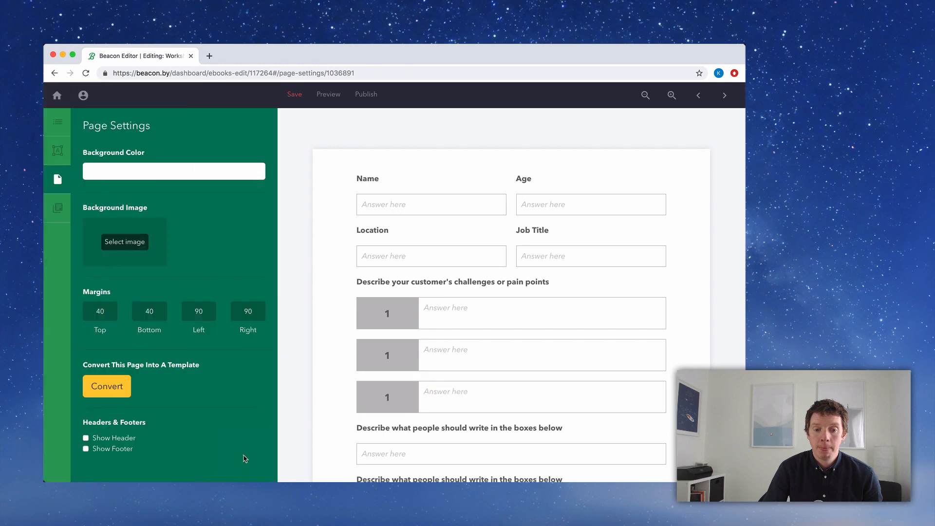
Step: Renumber the second and third challenge answer rows as 2 and 3, and close the text settings
double_click(388, 355)
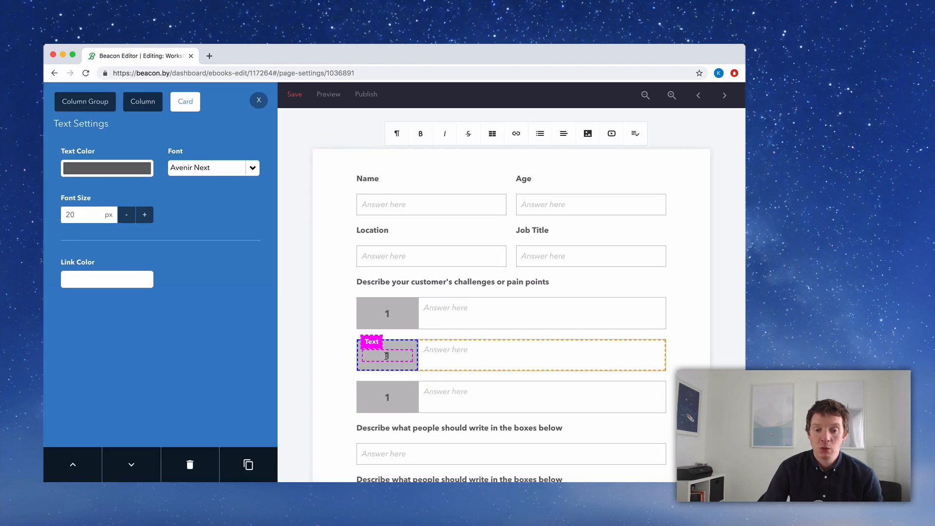
text(2)
double_click(388, 397)
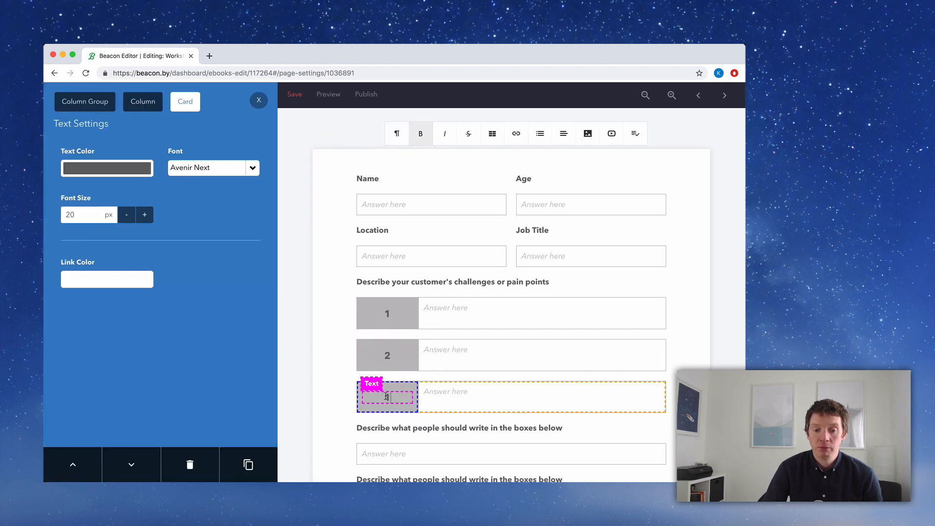
text(3)
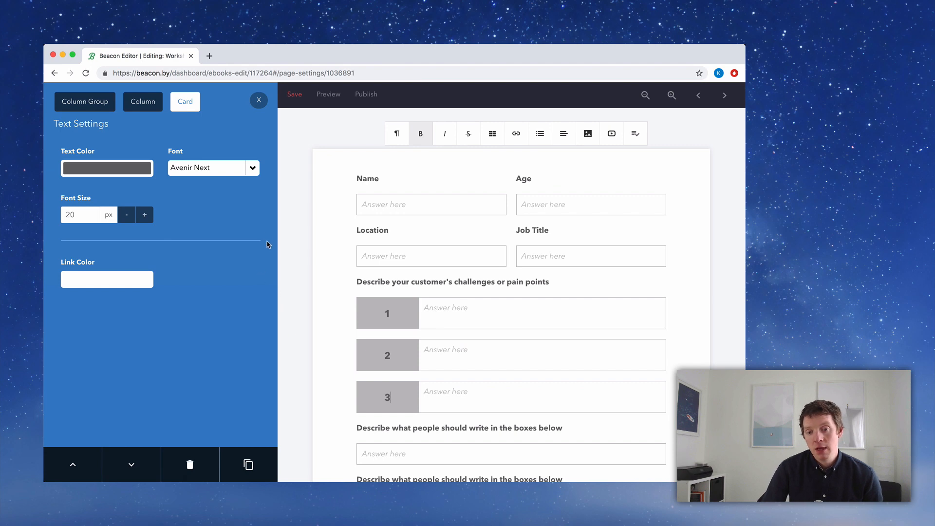
click(260, 100)
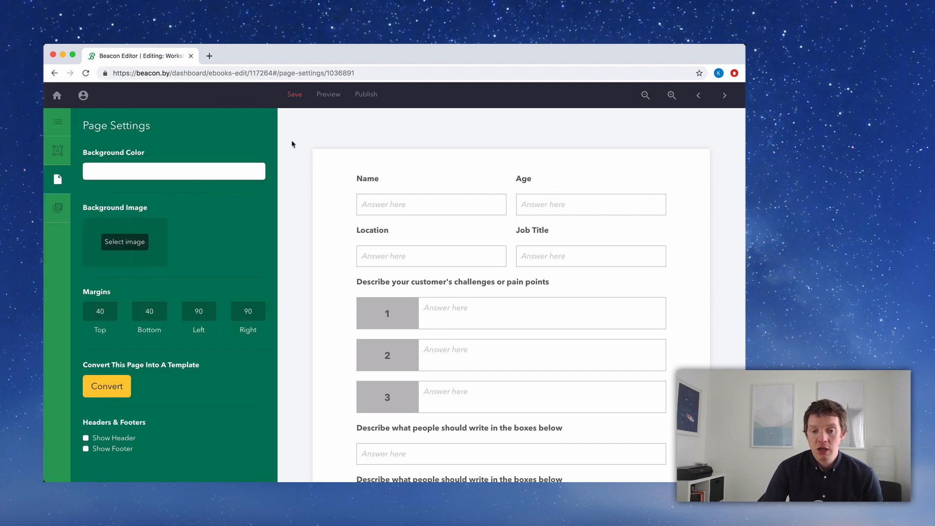
Step: Switch to the untitled text document to check the "Common Objections to Buying" entry, and return to the Beacon editor
scroll(291, 141, down, 2)
scroll(292, 140, down, 2)
scroll(291, 143, up, 1)
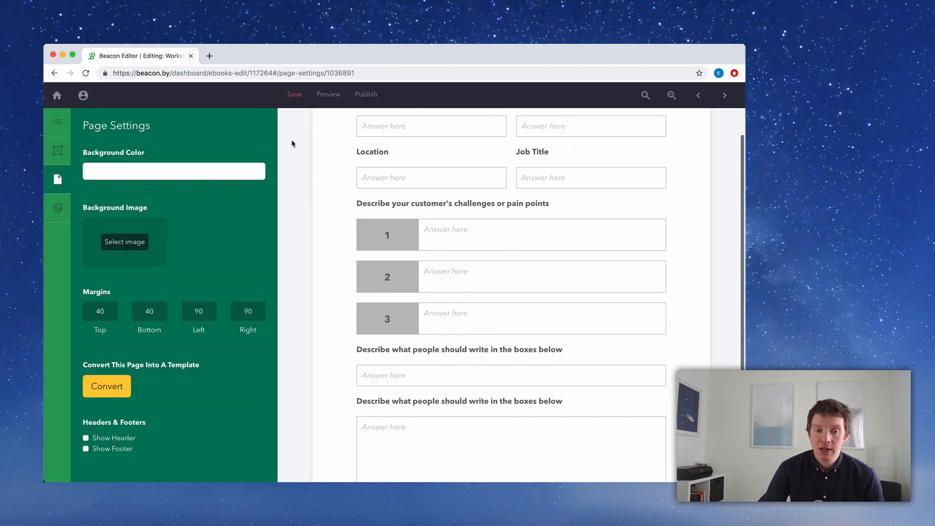
key(super+Tab)
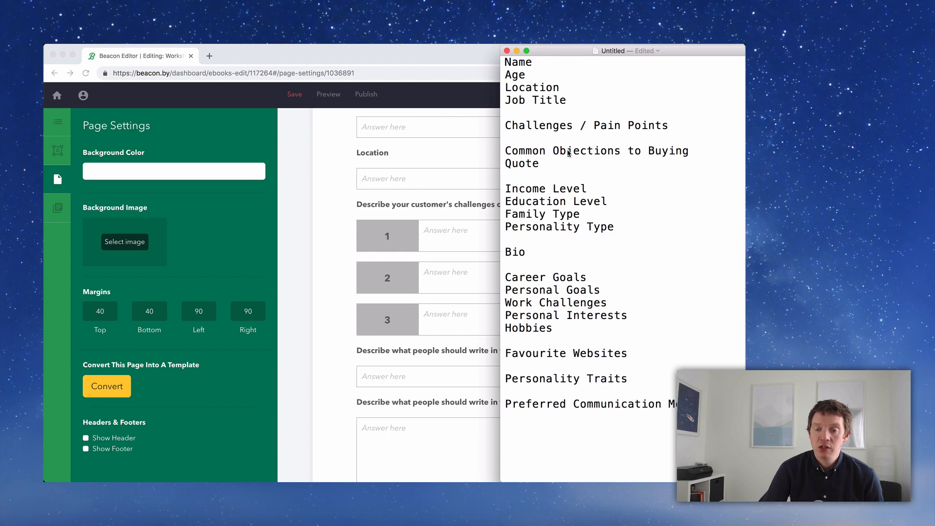
click(277, 210)
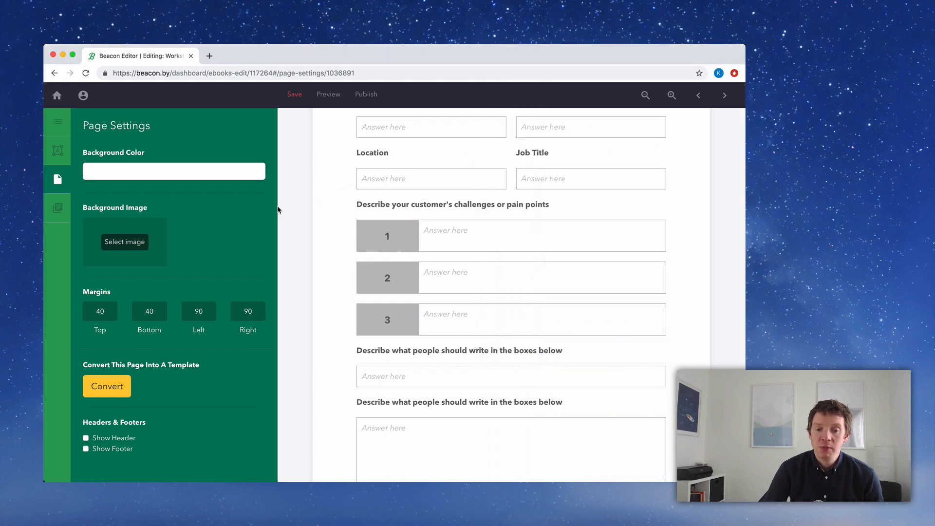
Step: Replace the instruction beneath the three numbered challenge rows with "Common Objections To Buying"
scroll(278, 210, down, 5)
scroll(278, 210, up, 3)
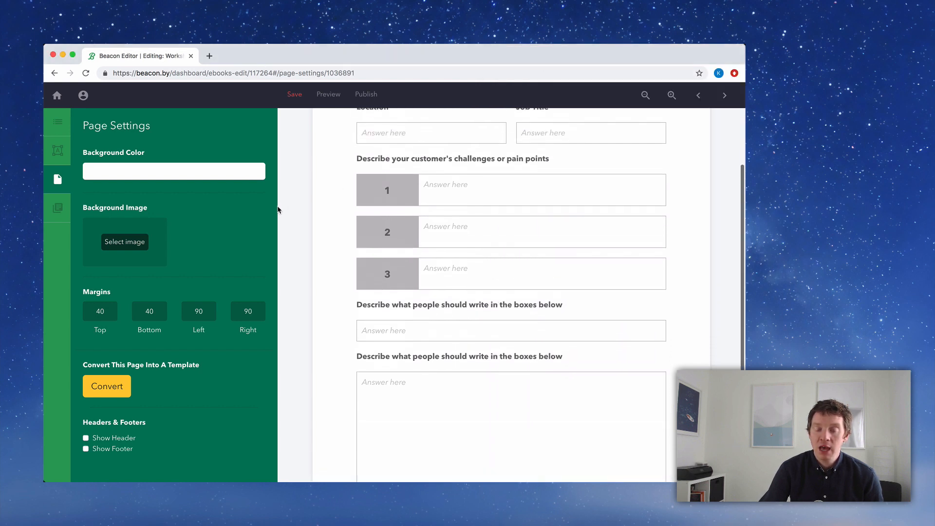
scroll(278, 210, up, 1)
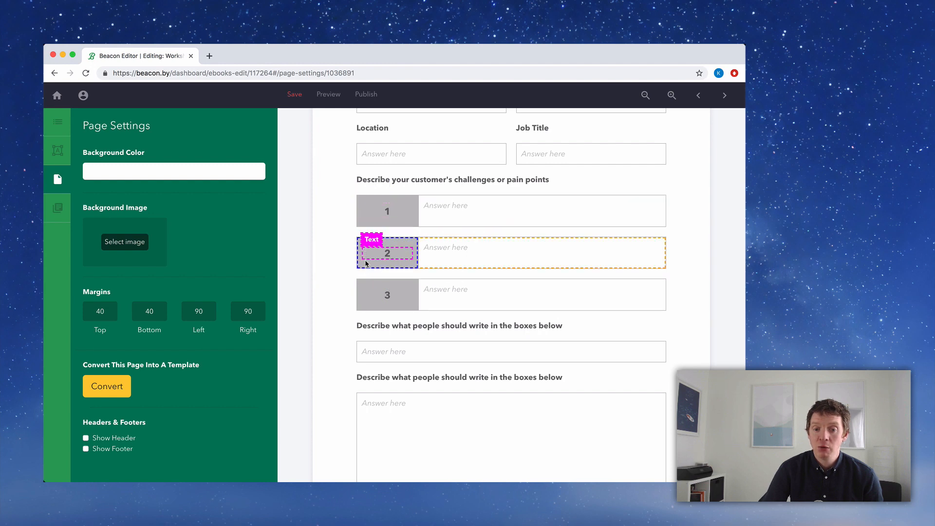
triple_click(365, 324)
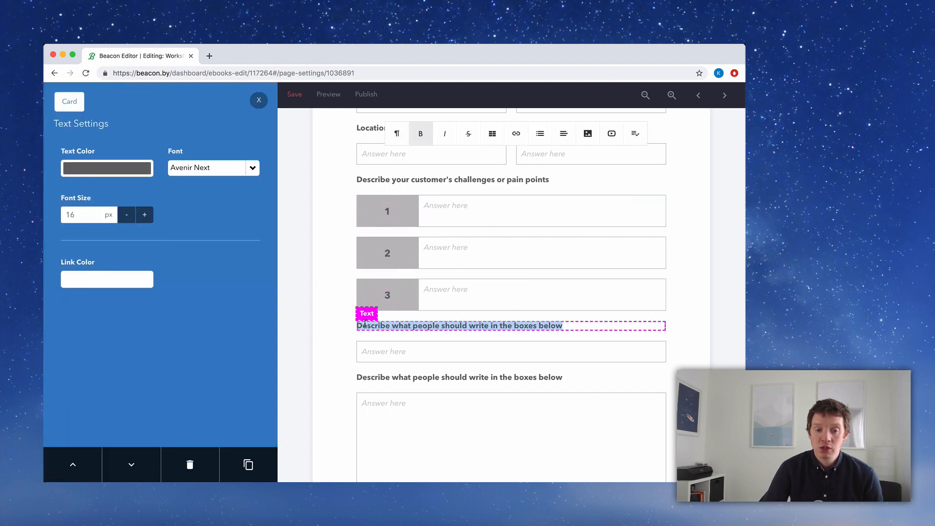
text(Common)
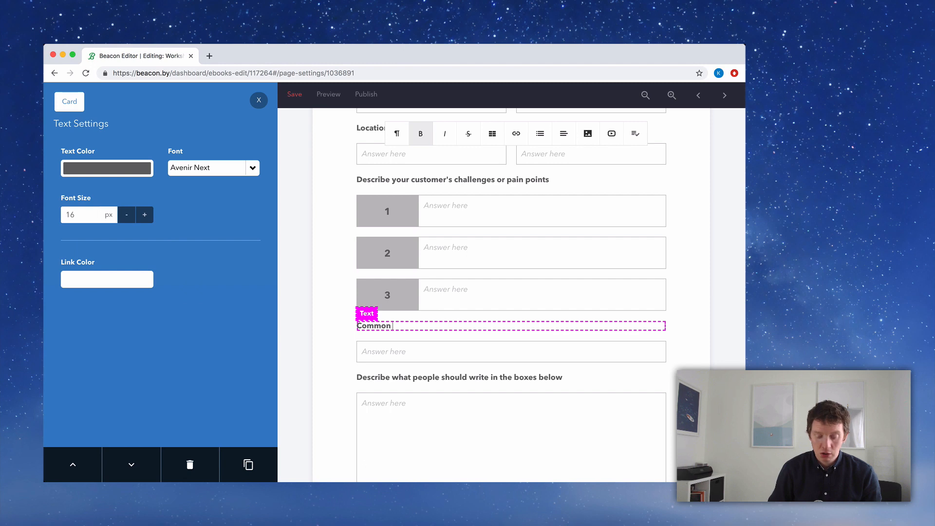
text( Objections To)
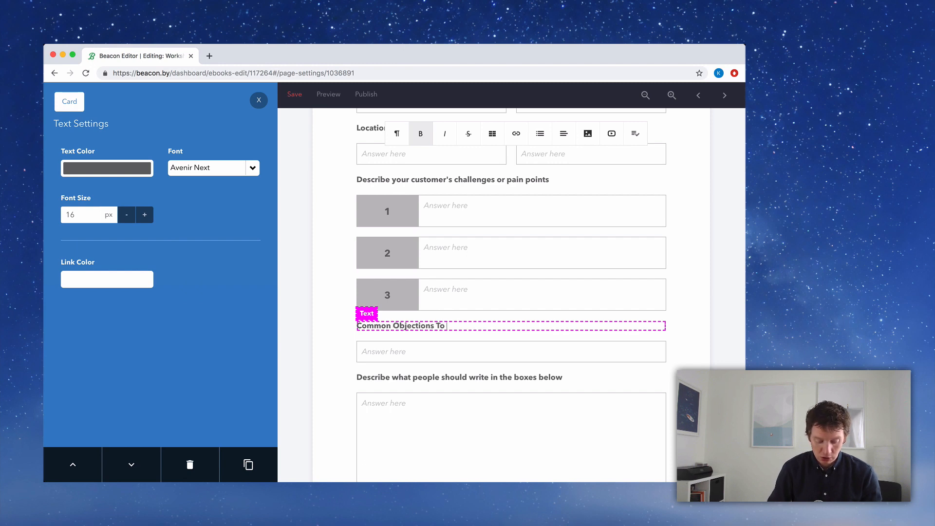
text( Buying)
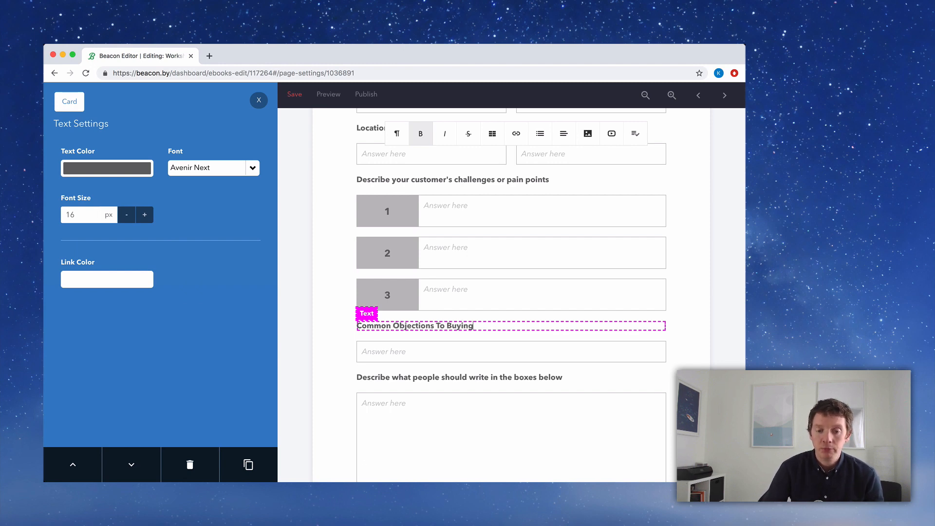
Step: Delete the single answer box under "Common Objections To Buying" along with its empty placeholder
click(356, 344)
click(355, 346)
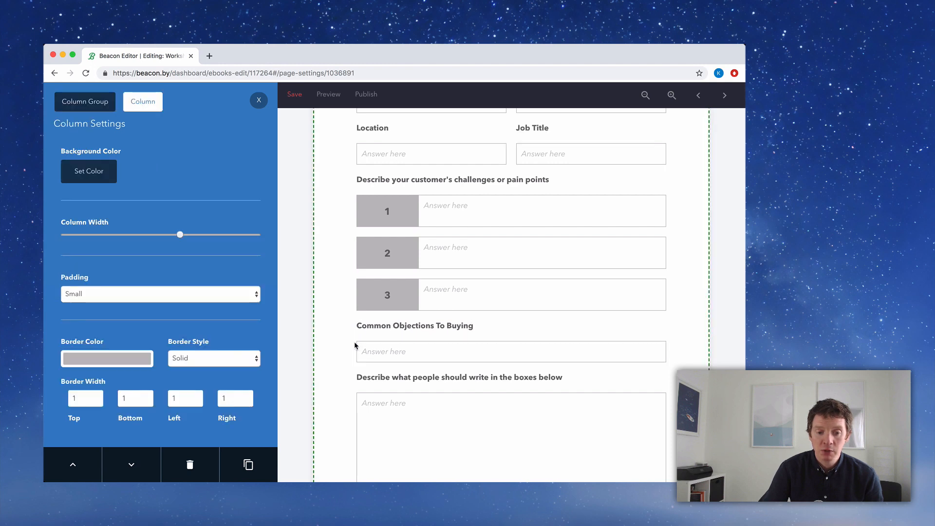
click(190, 464)
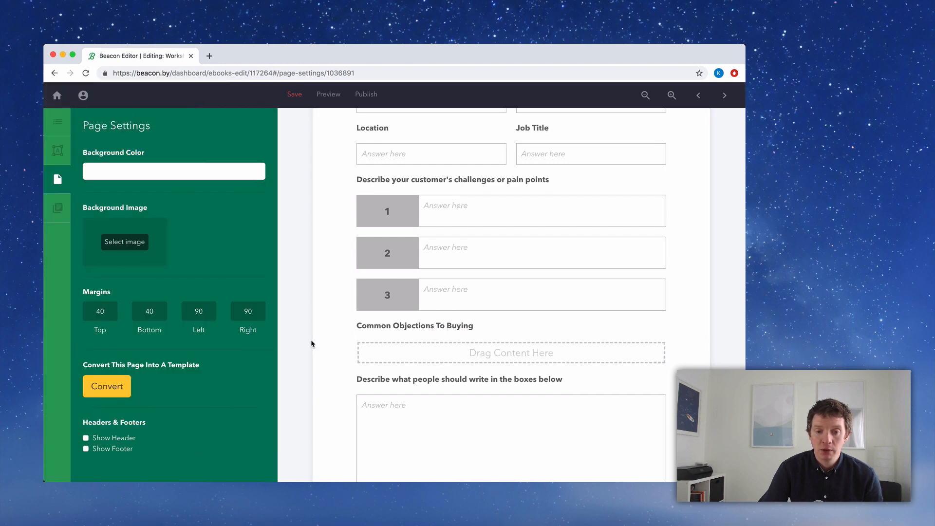
click(360, 357)
click(190, 464)
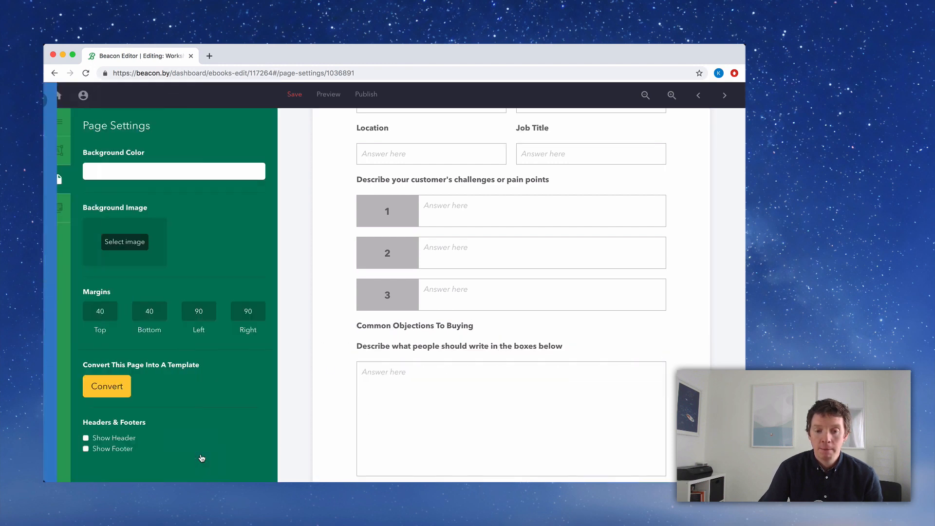
Step: Duplicate the third numbered challenge row and move the copy down beneath the "Common Objections To Buying" heading
click(367, 307)
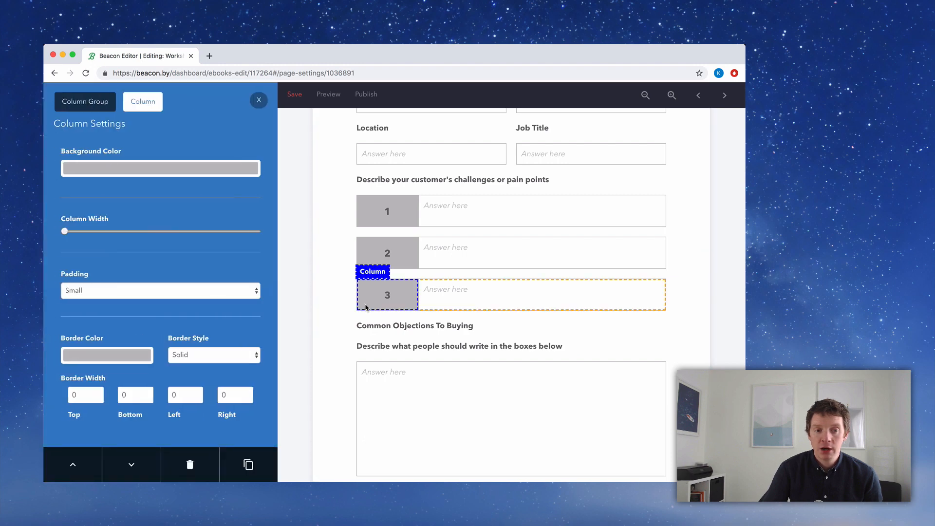
click(94, 107)
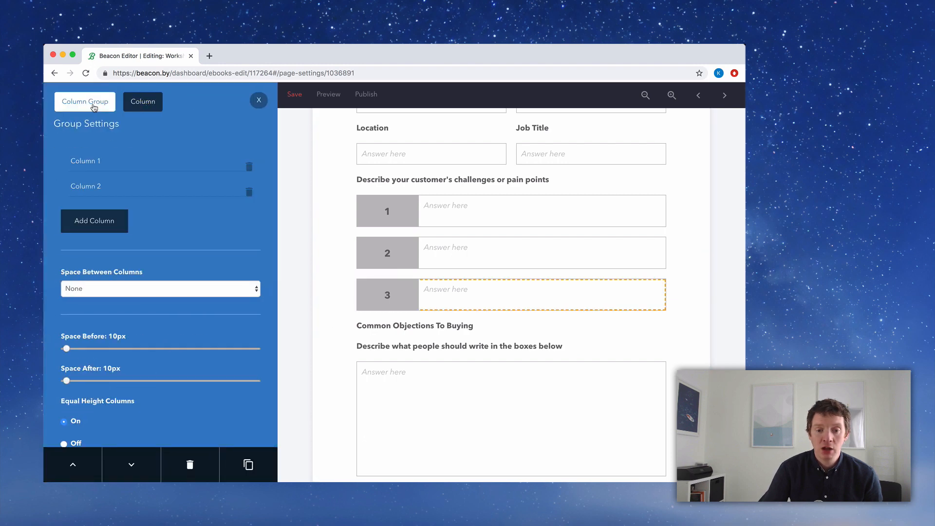
click(253, 466)
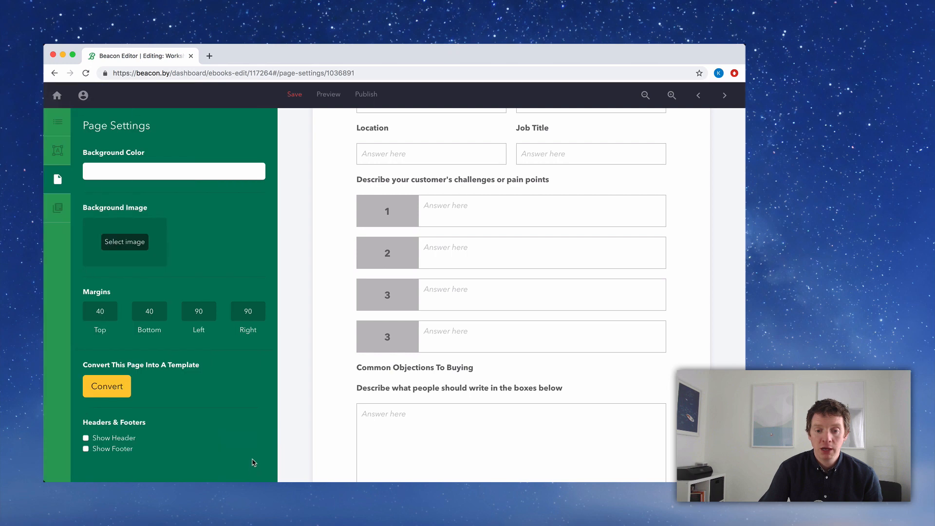
click(363, 349)
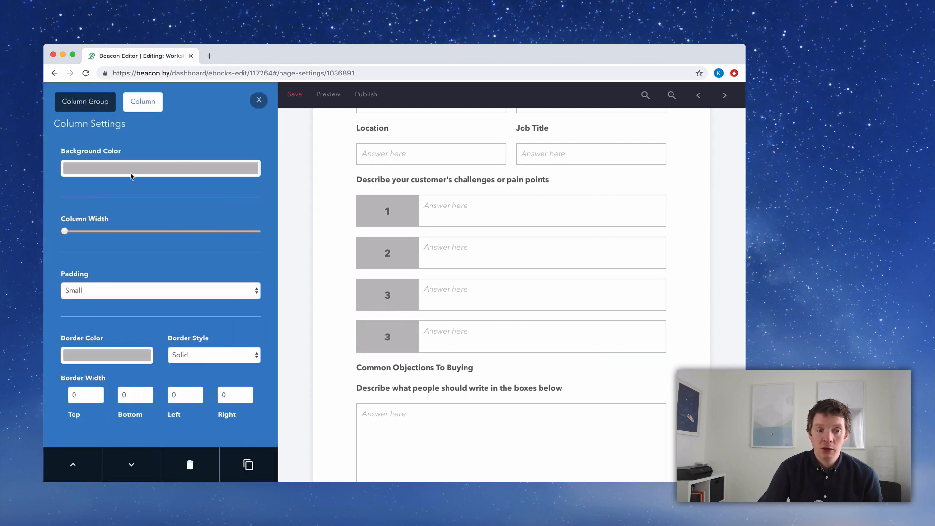
click(95, 103)
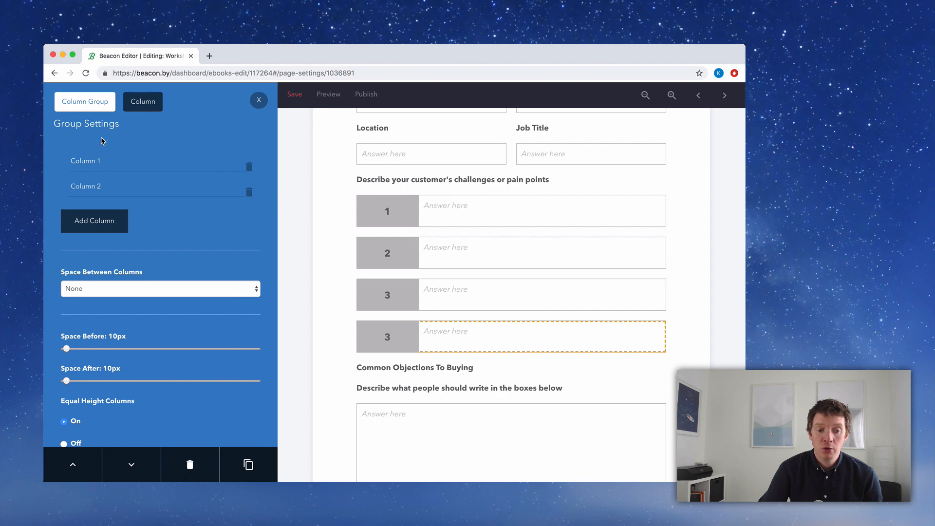
click(133, 457)
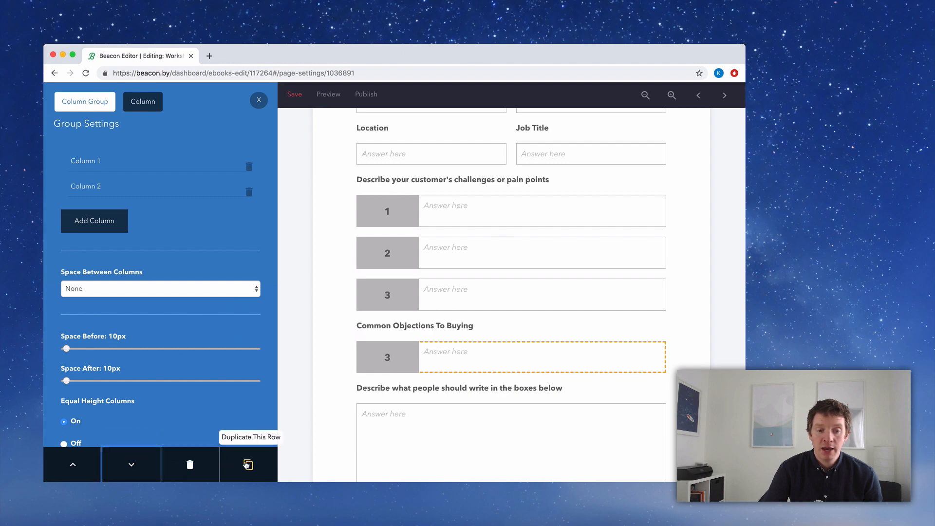
Step: Duplicate the numbered answer row under "Common Objections To Buying" twice so the section has three rows
click(248, 464)
click(366, 409)
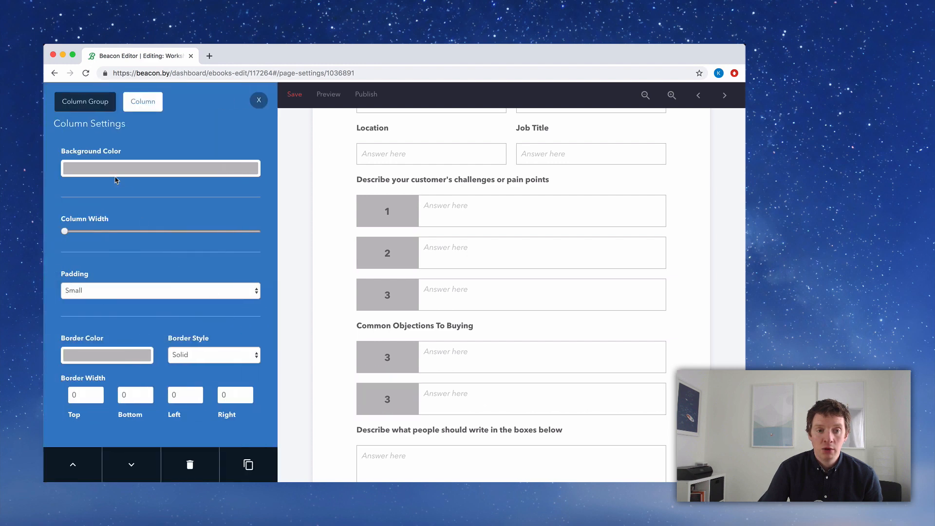
click(89, 103)
click(266, 454)
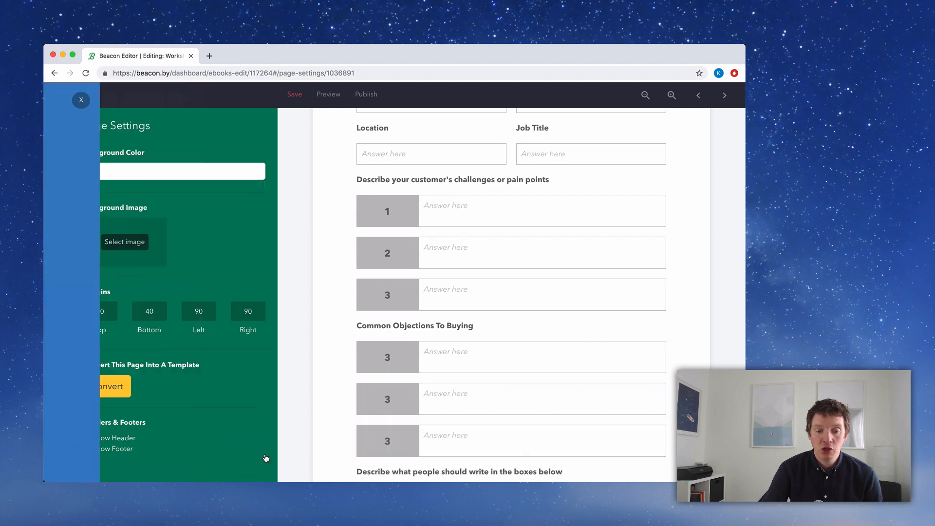
Step: Renumber the first two answer rows under "Common Objections To Buying" as 1 and 2, and close the text settings
scroll(296, 373, down, 2)
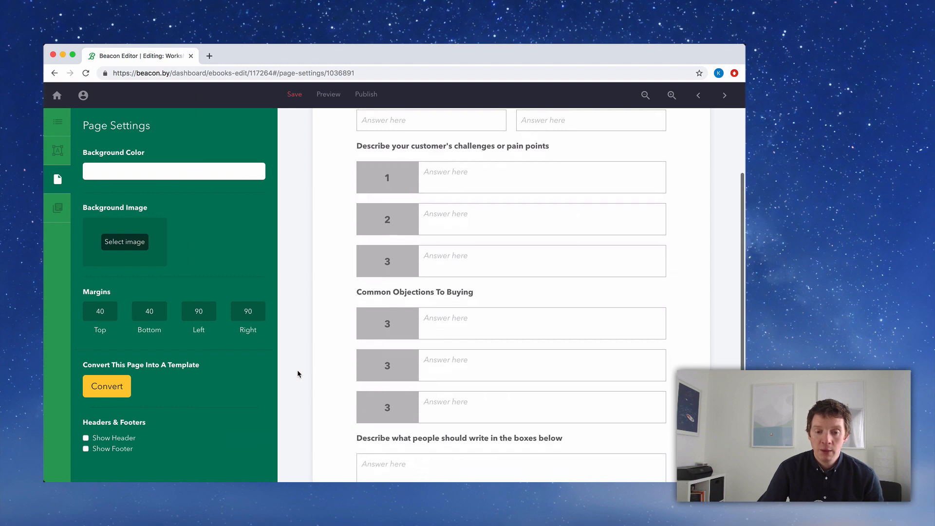
click(392, 322)
text(1)
double_click(387, 365)
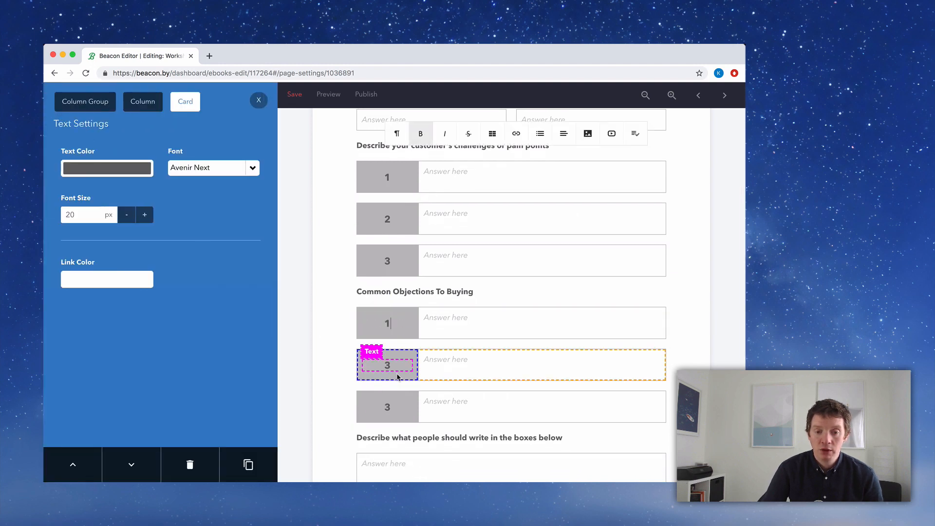
text(2)
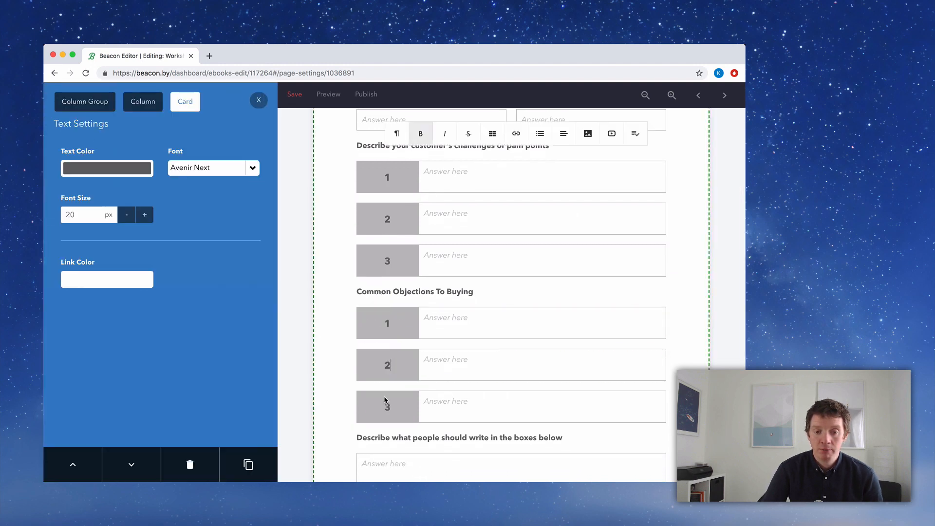
double_click(387, 405)
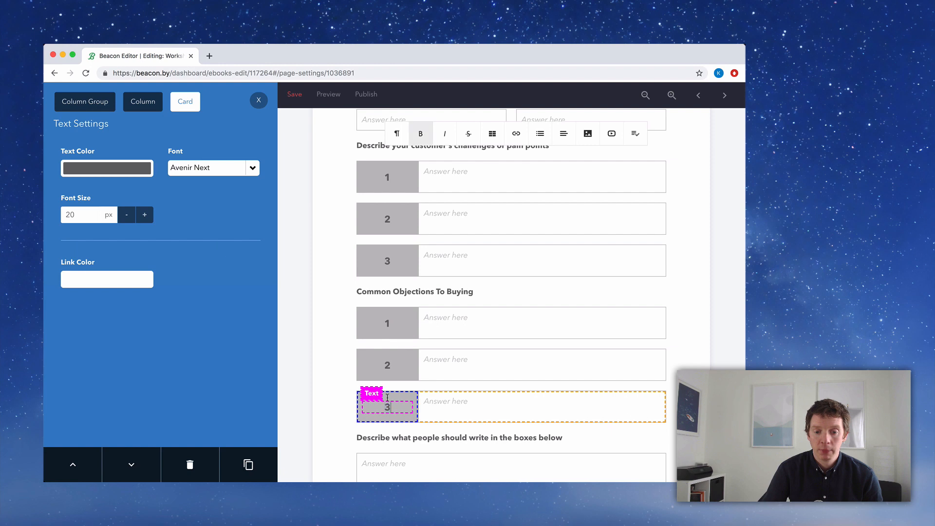
click(259, 101)
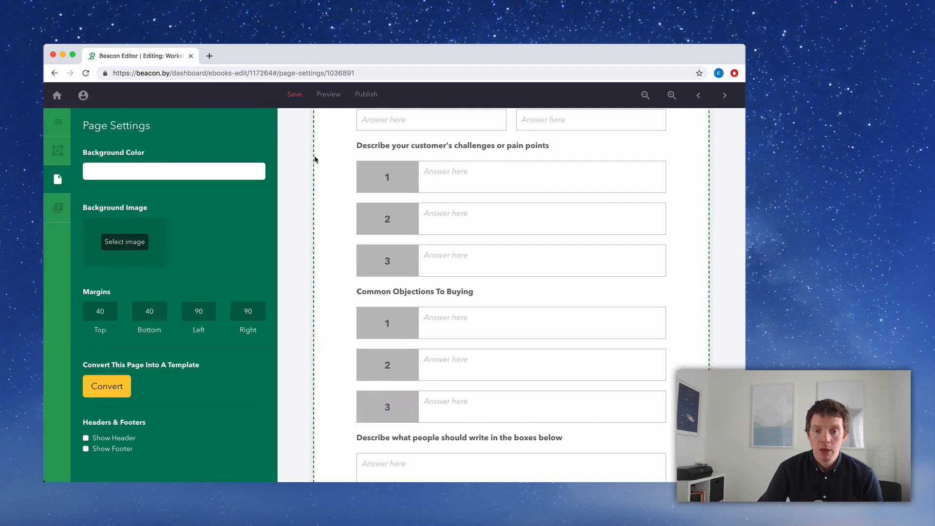
click(645, 95)
click(645, 96)
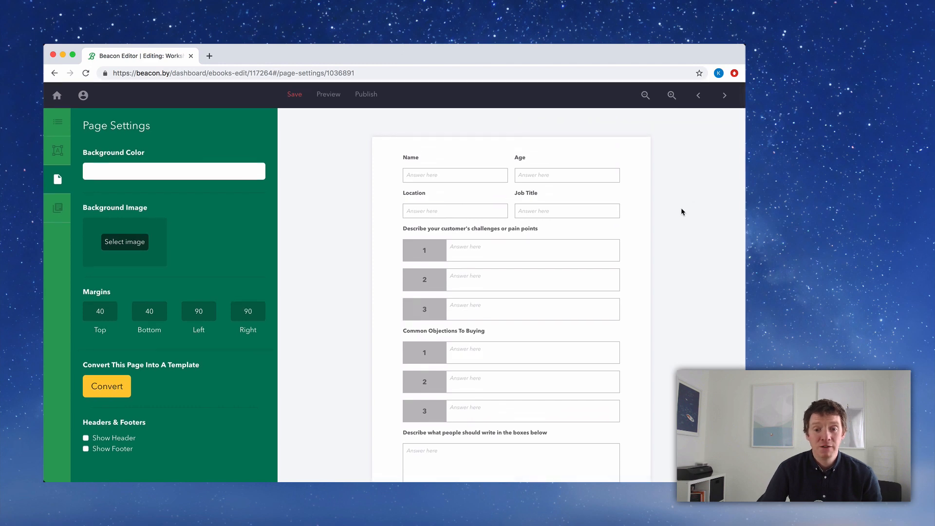
Step: Check the question list in the text notes, then replace the "Describe what people should write in the boxes below" heading with "Customer Quote"
scroll(680, 211, down, 2)
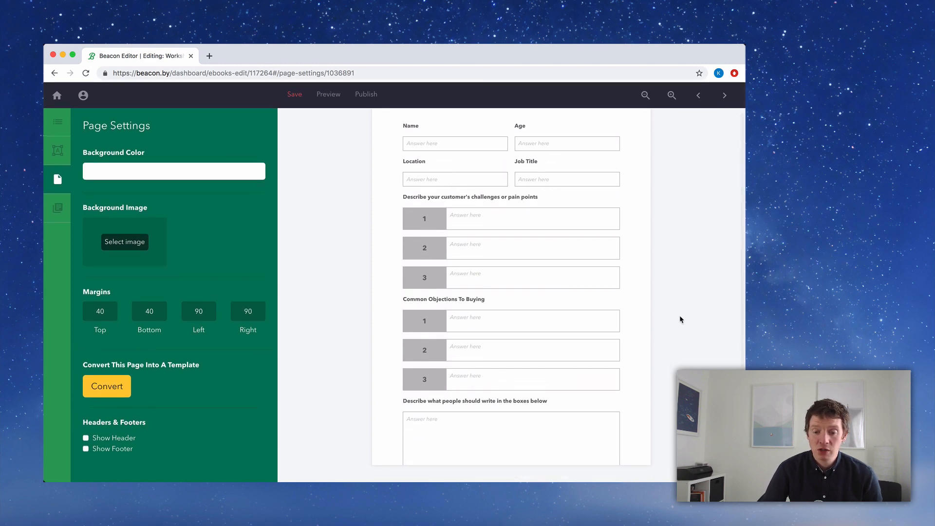
click(546, 401)
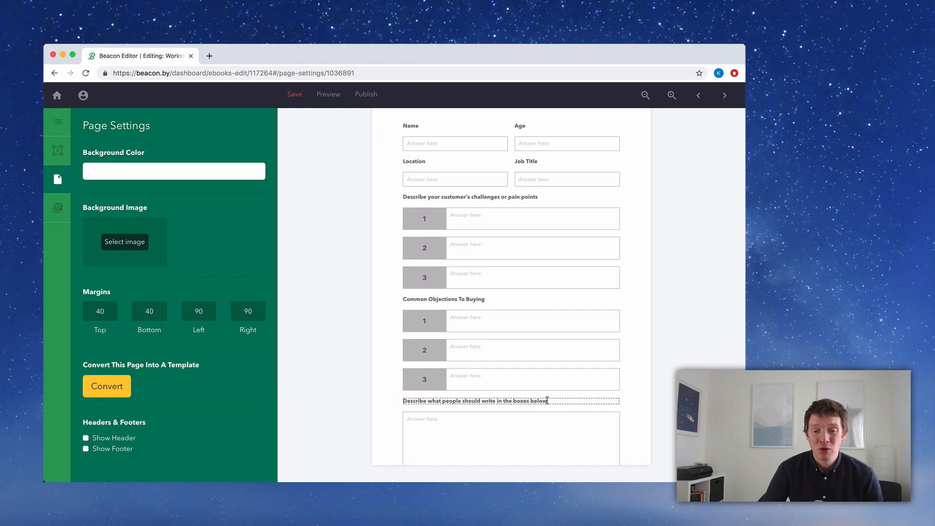
scroll(547, 401, up, 1)
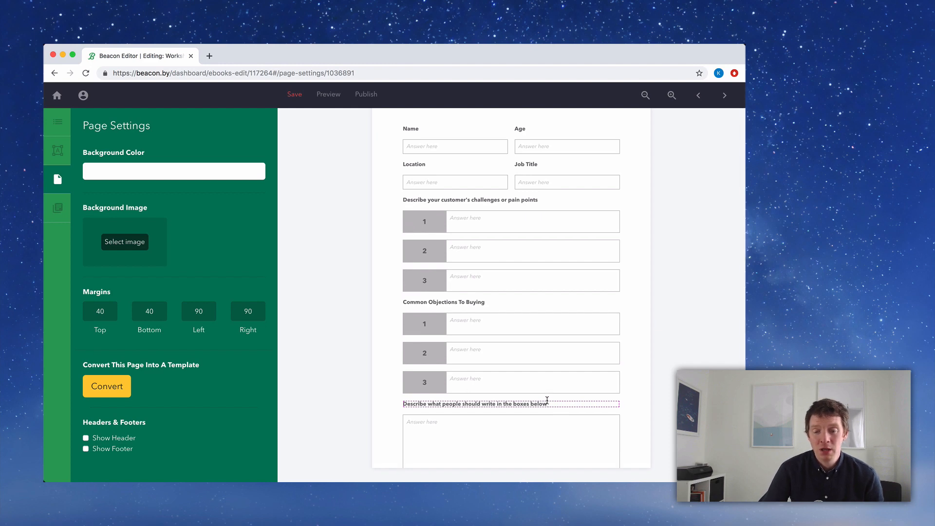
key(super+Tab)
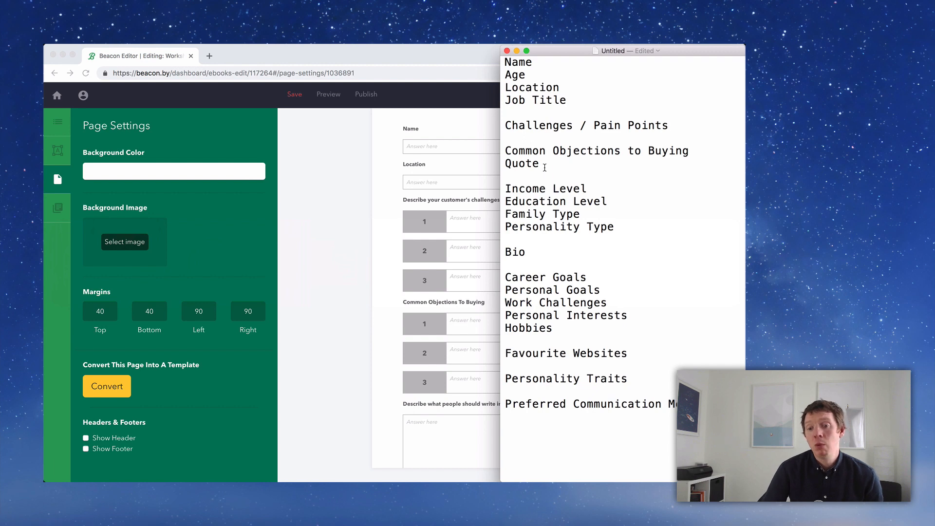
drag(540, 164, 508, 163)
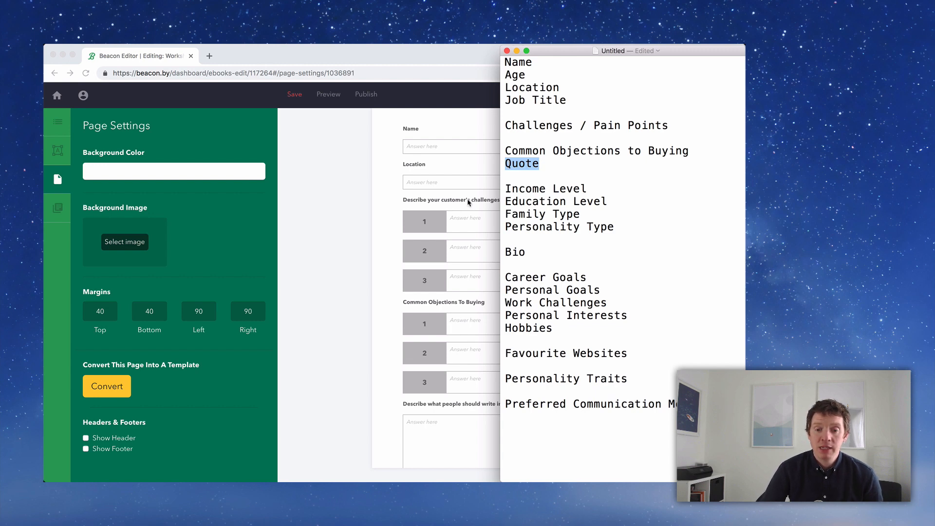
click(358, 280)
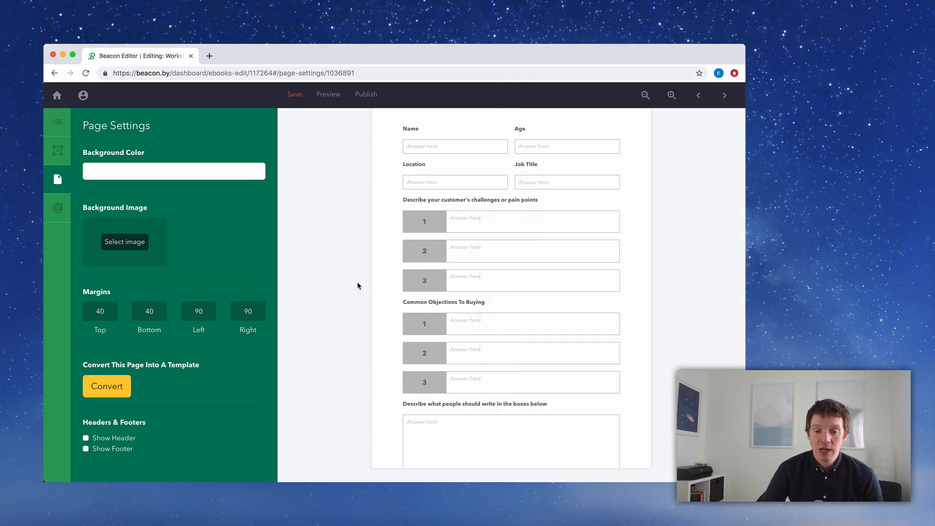
click(670, 96)
scroll(676, 165, down, 10)
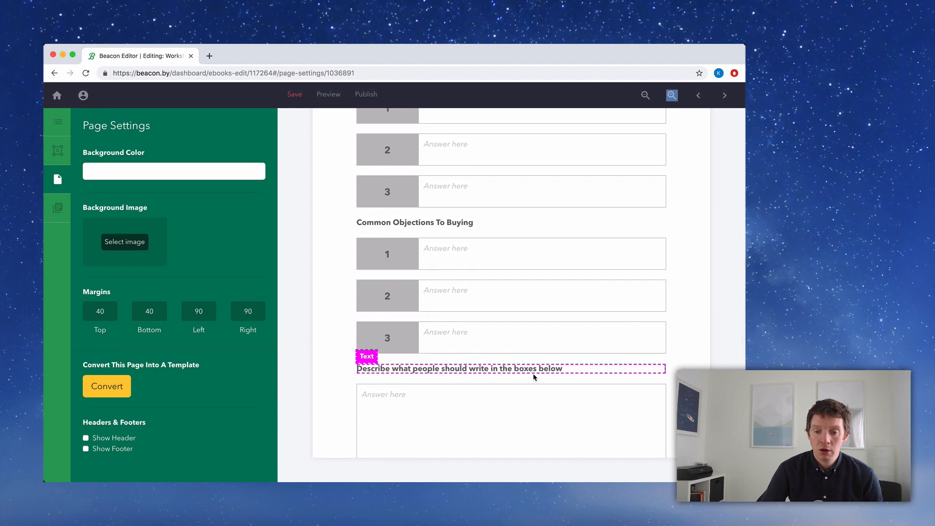
triple_click(534, 376)
text(Cust)
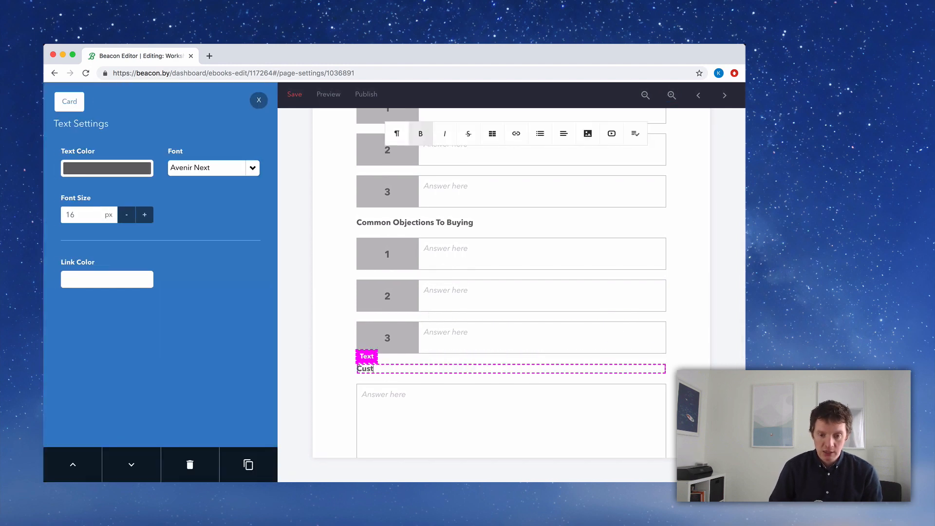
text(omer Quote)
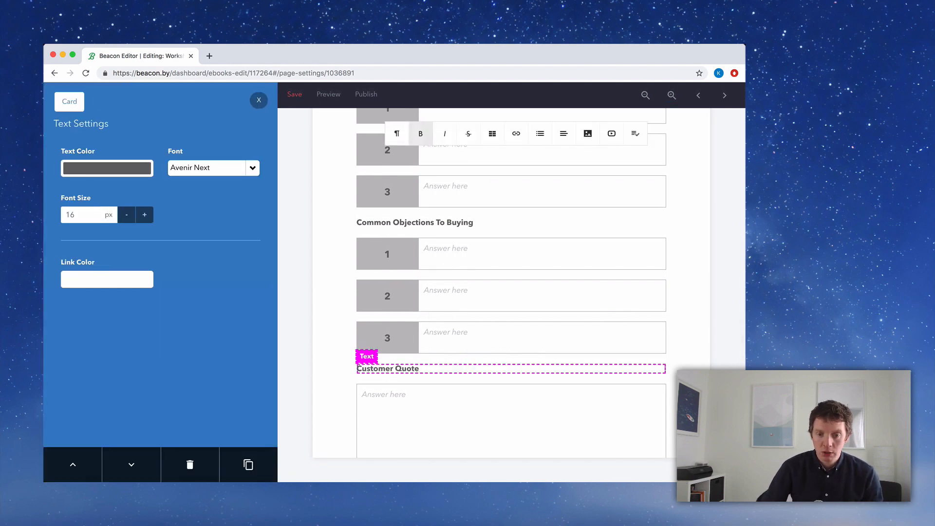
Step: Shorten the answer box under "Customer Quote" by removing its blank lines so it fits on the page, and save the workbook
click(463, 431)
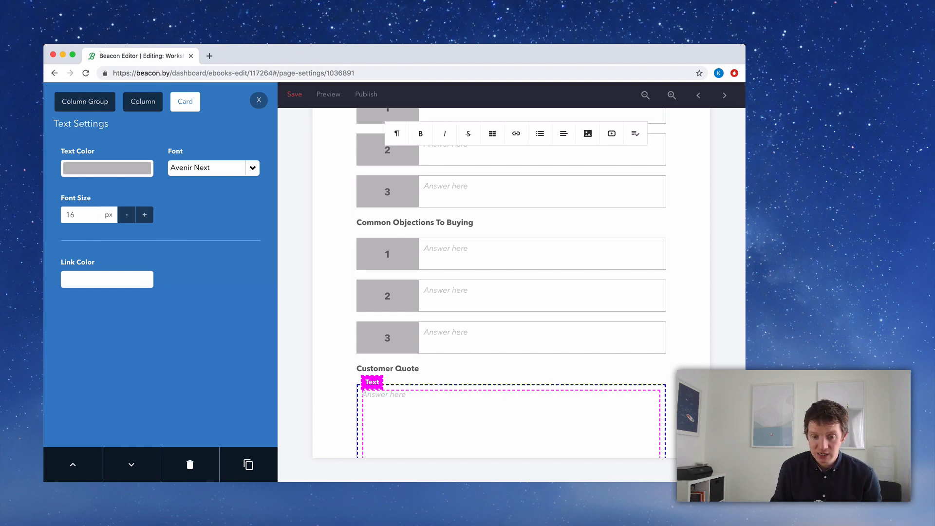
key(Return)
key(BackSpace)
key(BackSpace)
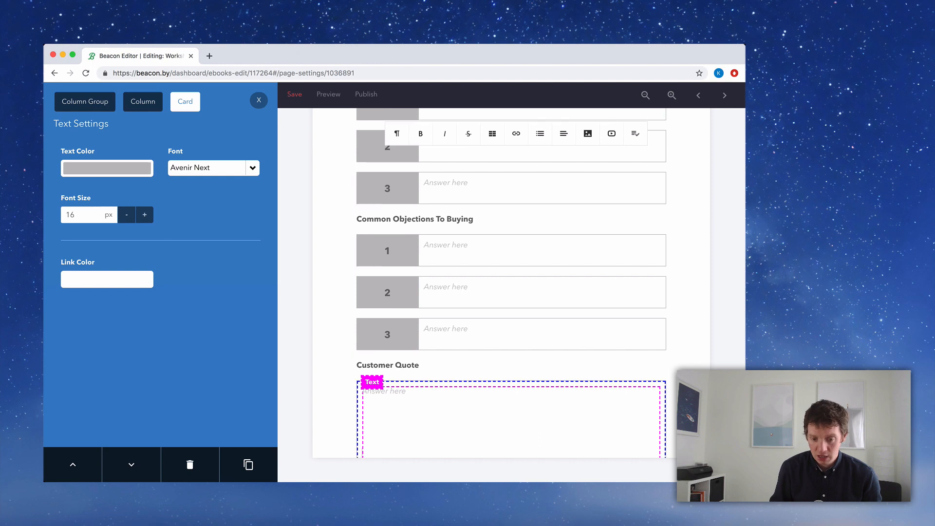
key(BackSpace)
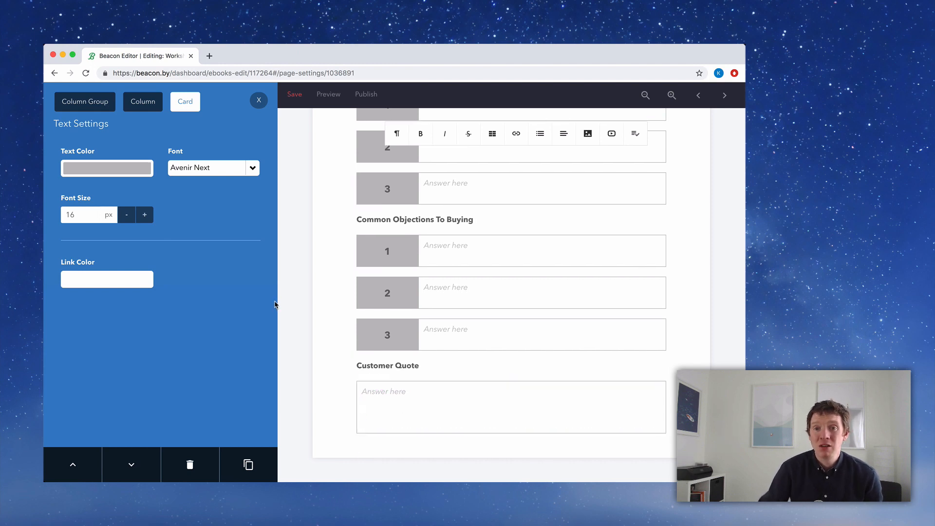
click(254, 103)
click(286, 99)
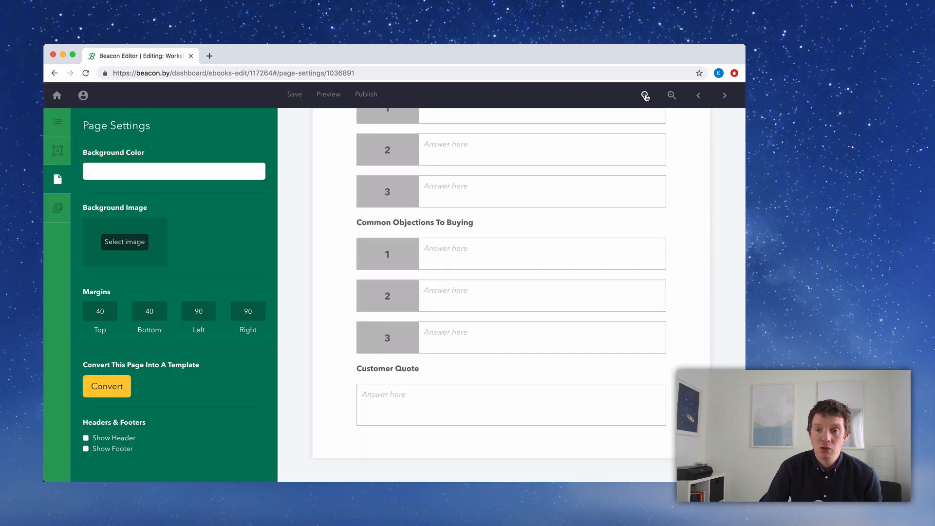
click(645, 95)
click(645, 95)
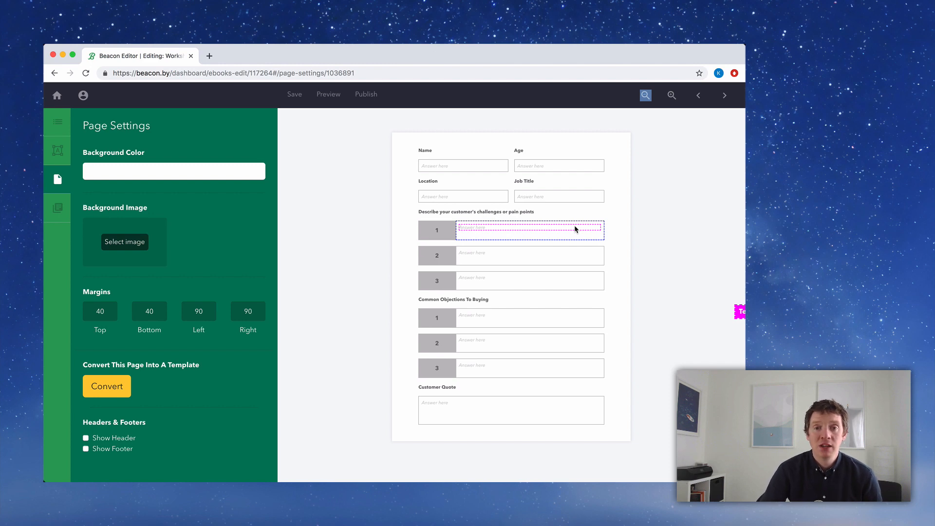
Step: Delete the worksheet pages Short Boxes, Medium Boxes, 2x1 and Large Box from the workbook
key(super+Tab)
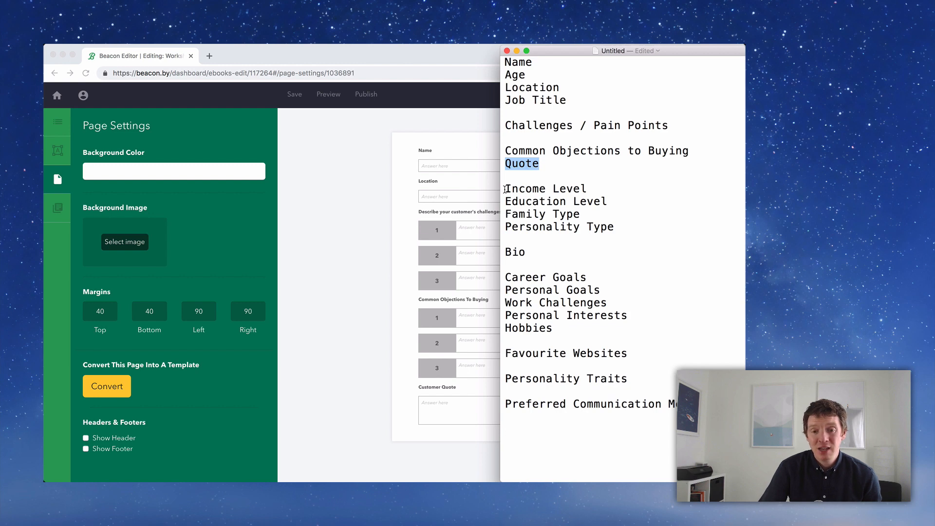
click(370, 196)
click(395, 151)
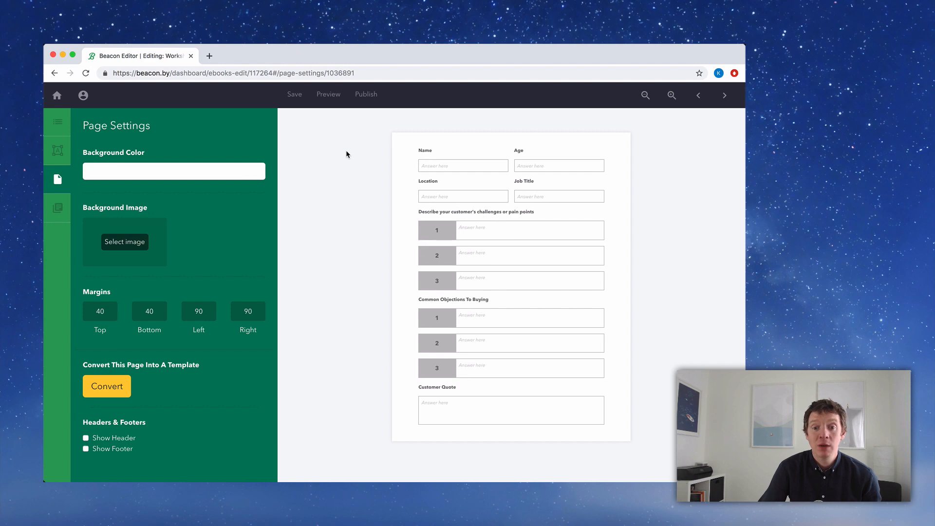
click(58, 122)
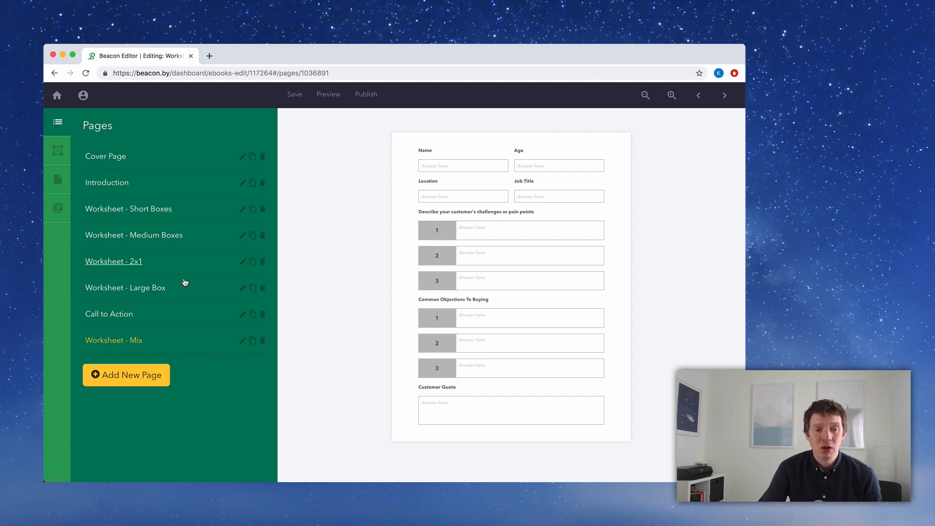
click(261, 208)
click(411, 245)
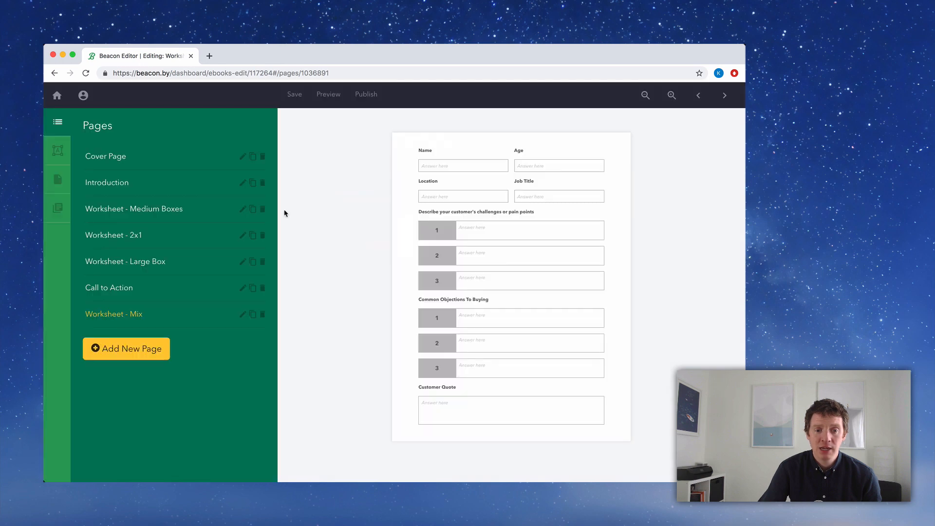
click(263, 210)
click(411, 246)
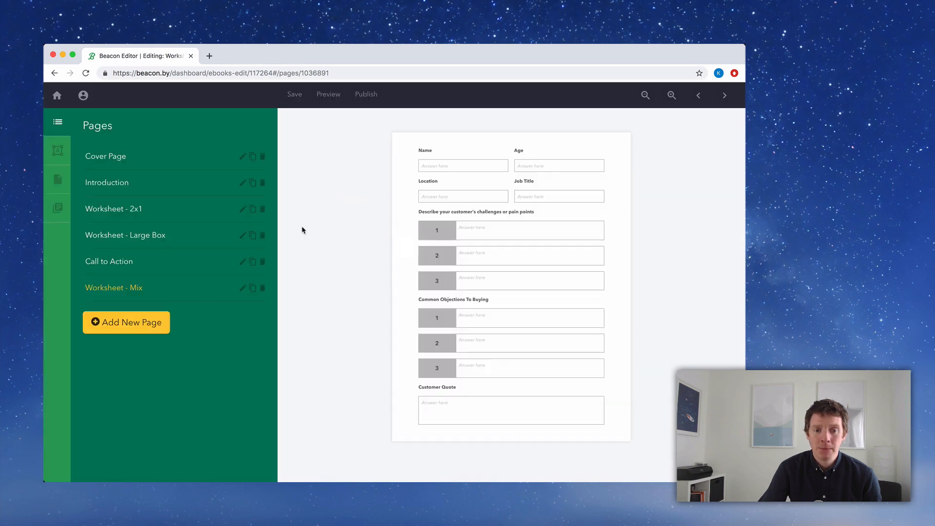
click(263, 209)
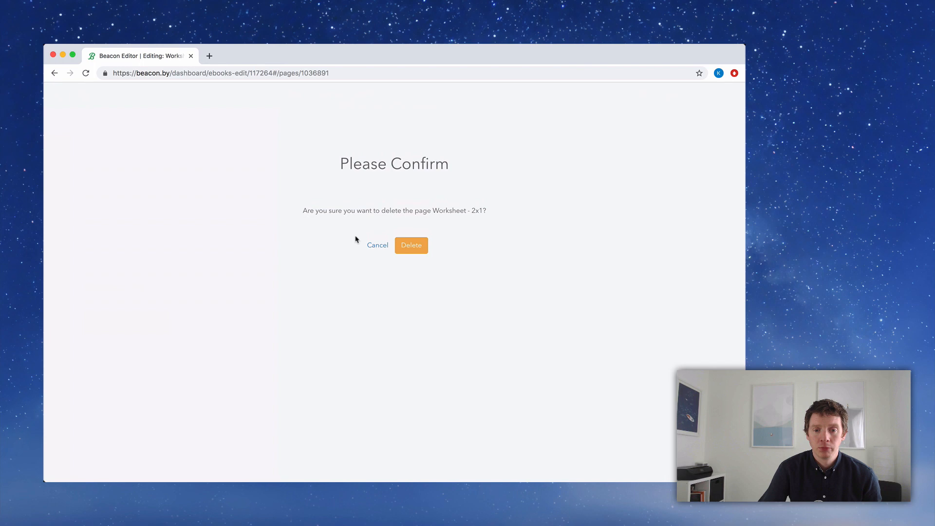
click(409, 245)
click(262, 209)
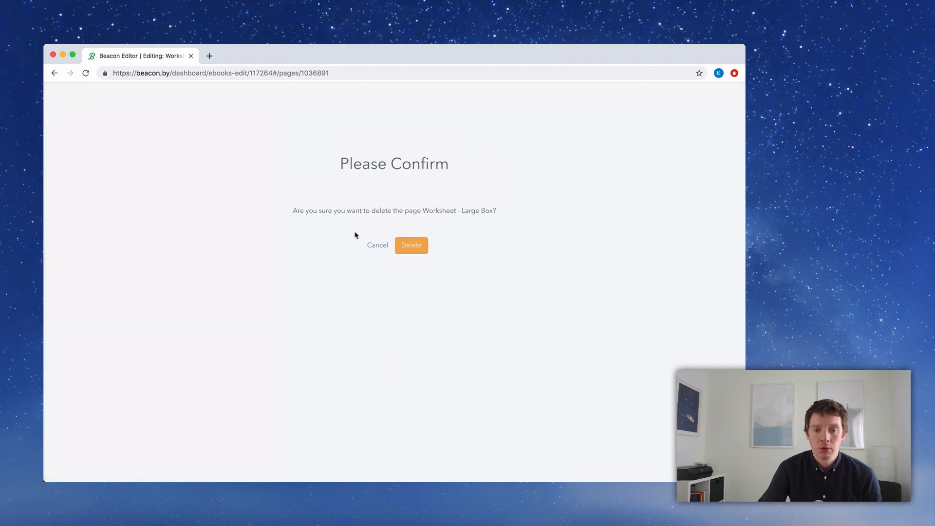
click(423, 246)
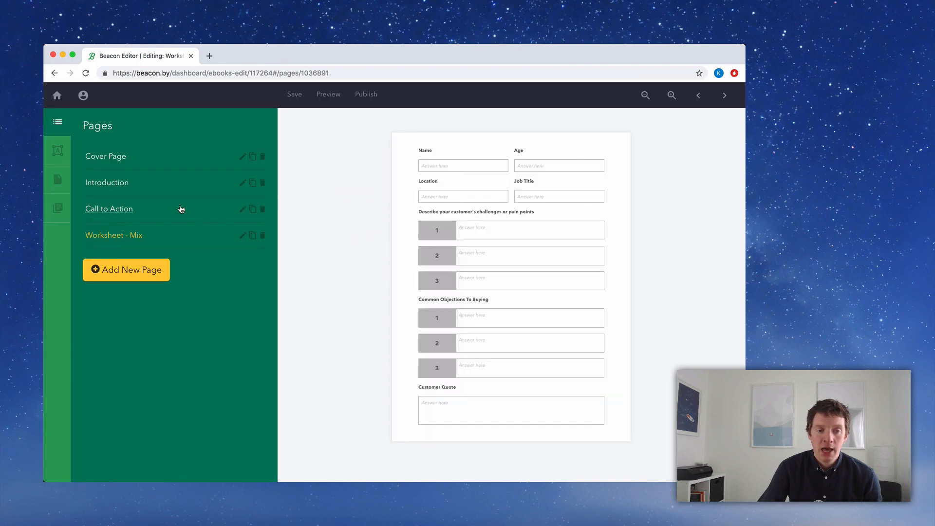
Step: Move the Call to Action page to the end, and duplicate the "Worksheet - Mix" page, placing the copy directly after the original
drag(181, 208, 181, 244)
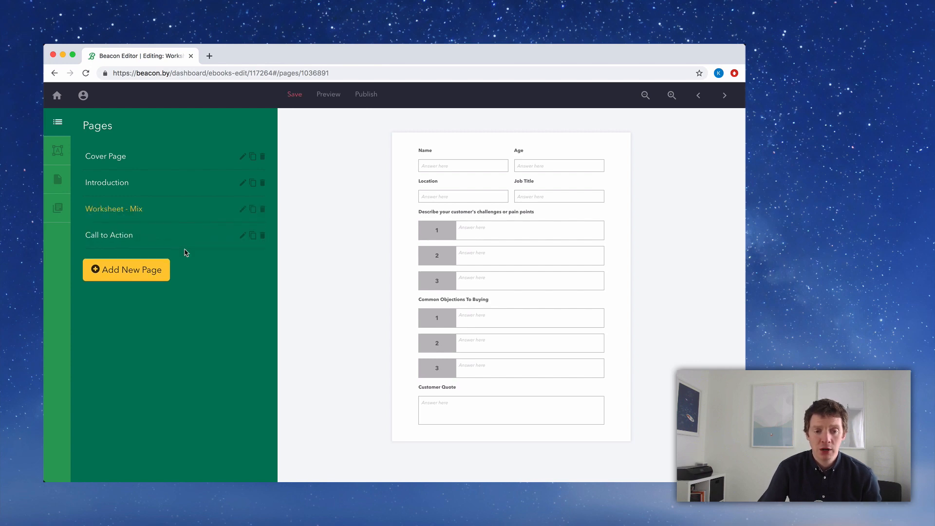
click(253, 211)
drag(192, 263, 189, 237)
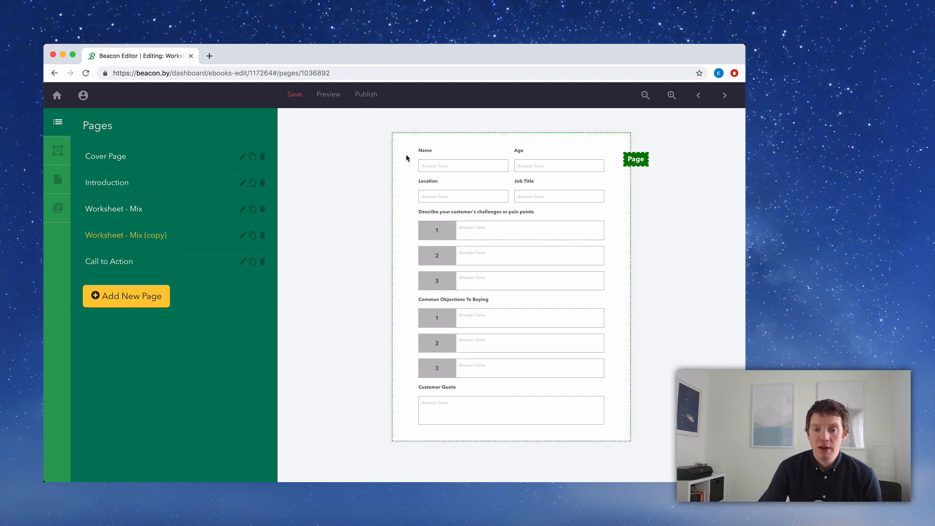
Step: On the copied worksheet page, replace the "Name" label with "Income Level" and the "Age" label with "Education Level"
key(super+Tab)
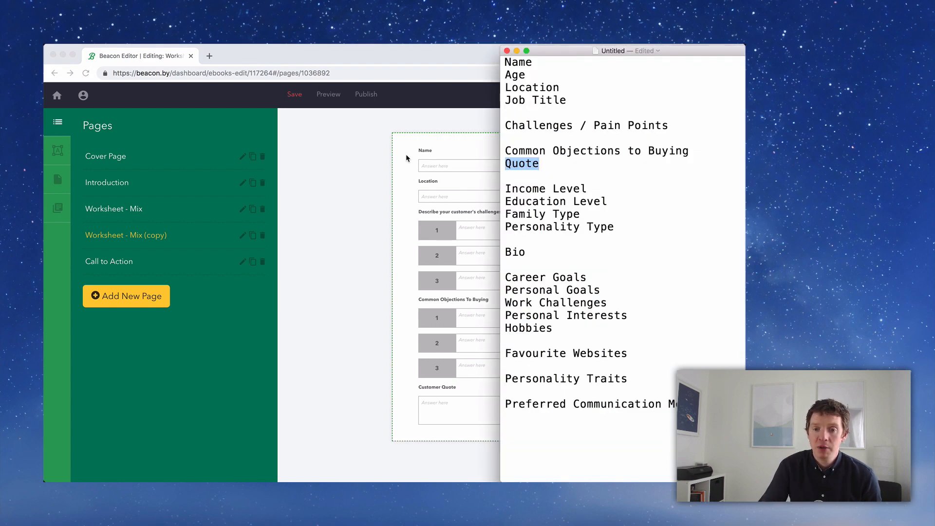
key(super+Tab)
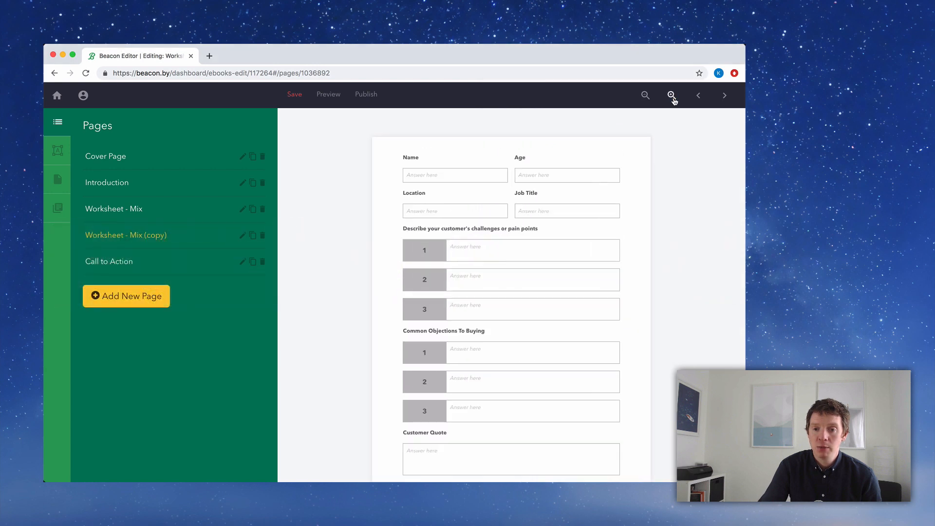
click(671, 95)
double_click(367, 177)
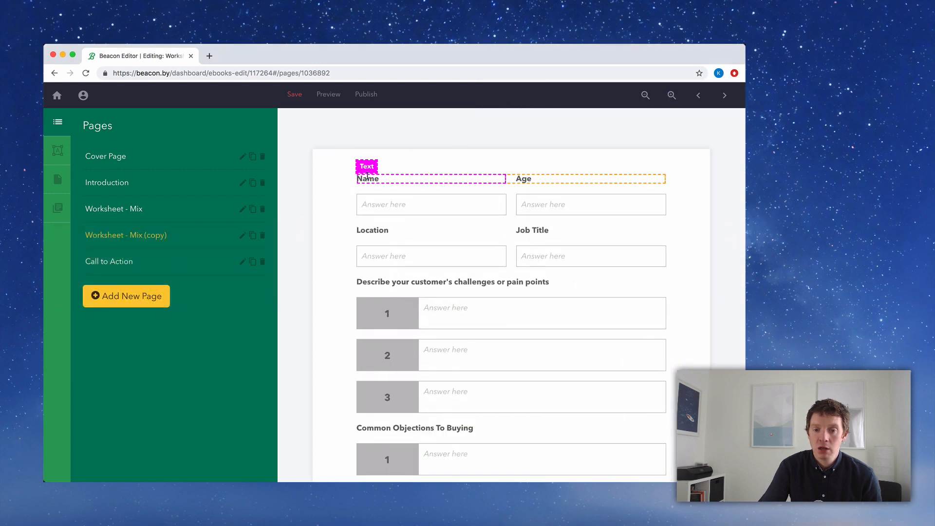
text(Income Level)
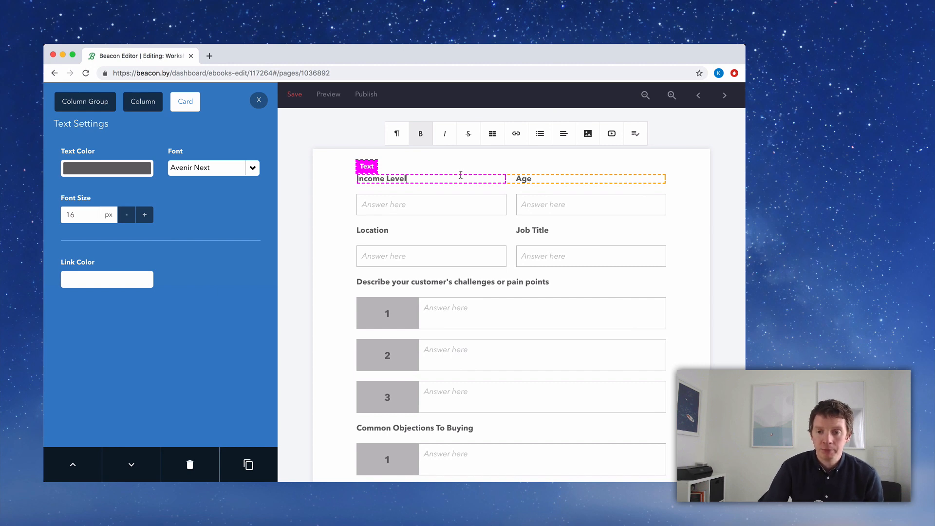
double_click(523, 179)
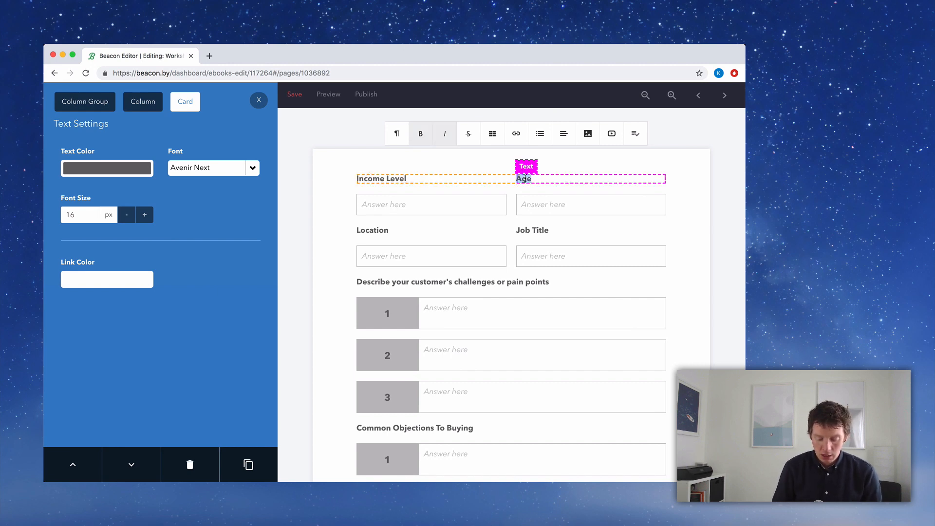
text(Education LEv)
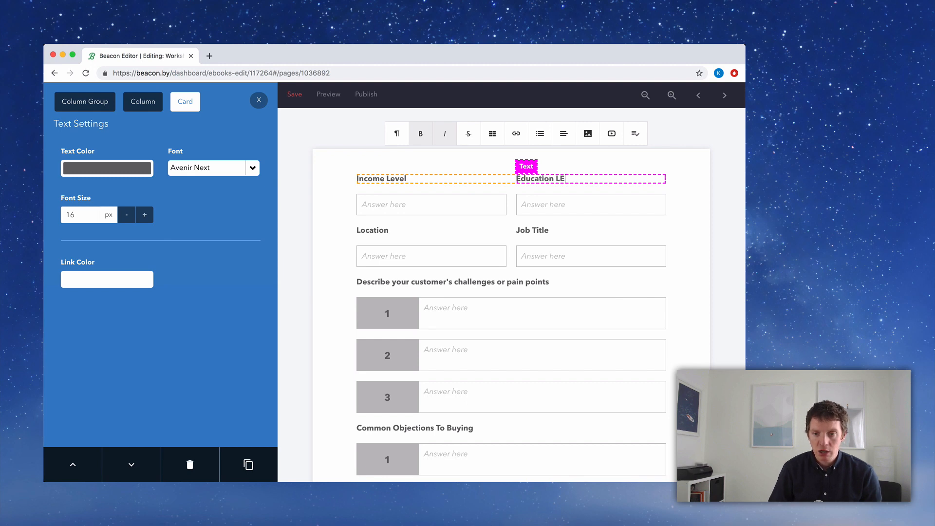
key(BackSpace)
key(BackSpace)
text(evel)
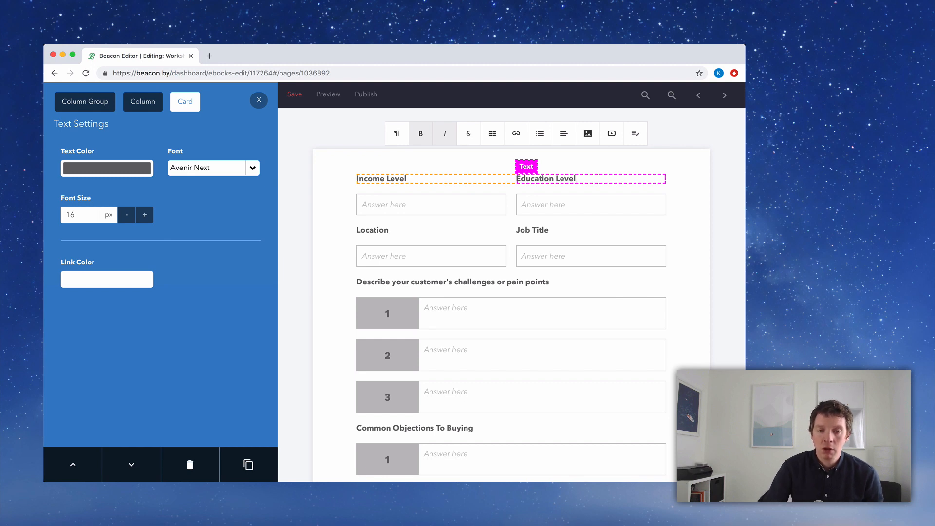
Step: On the copied worksheet page, replace the "Location" label with "Personality Type" and the "Job Title" label with "Family Type"
double_click(371, 230)
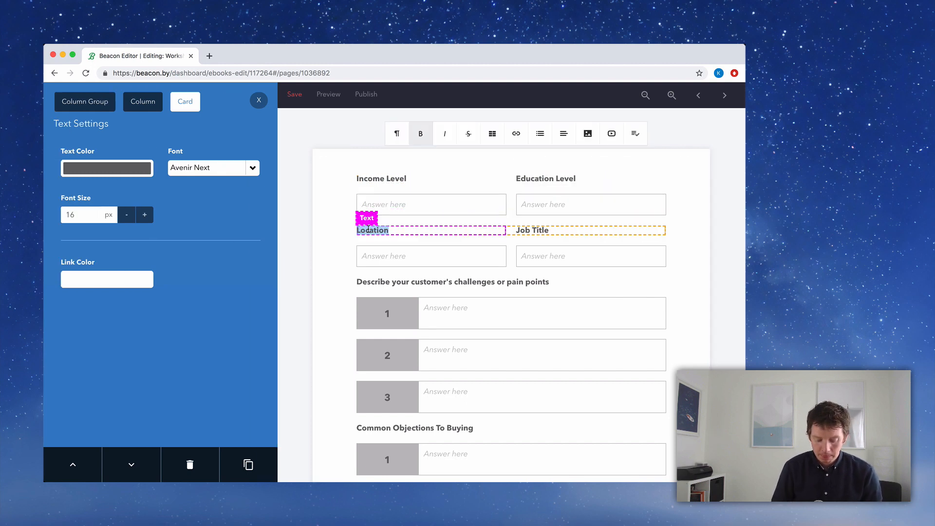
text(Personality Type)
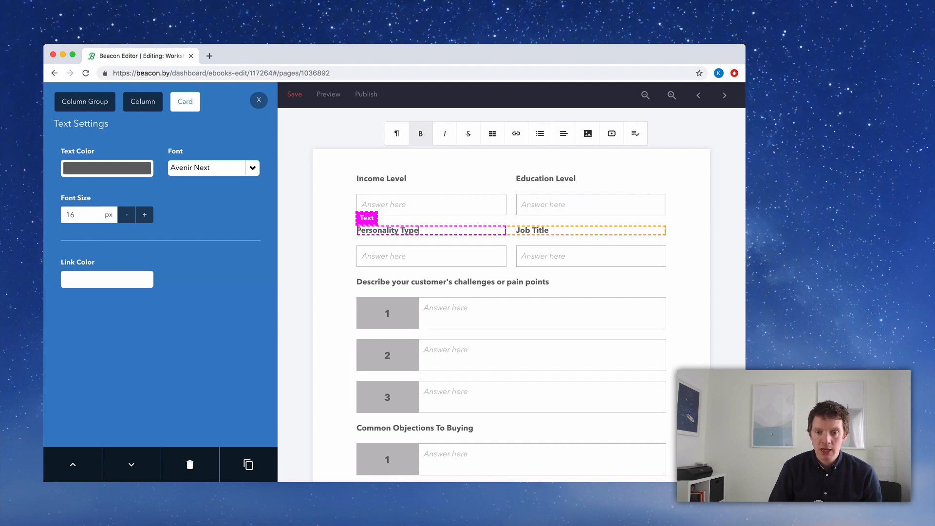
key(super+Tab)
key(super+Tab)
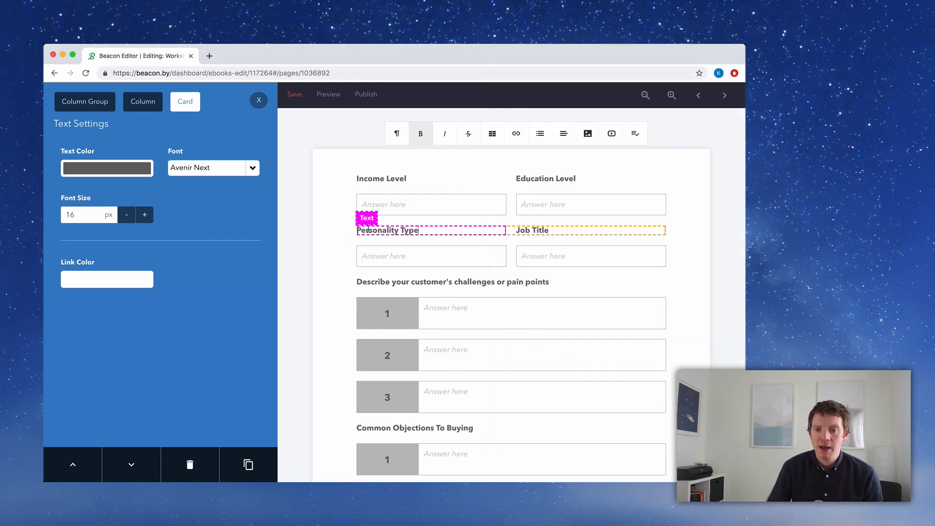
triple_click(530, 229)
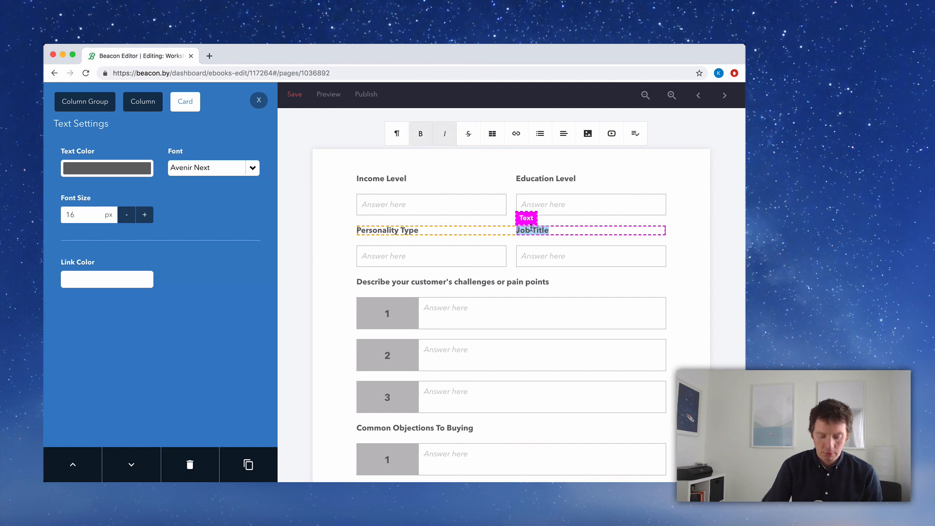
text(Family Type)
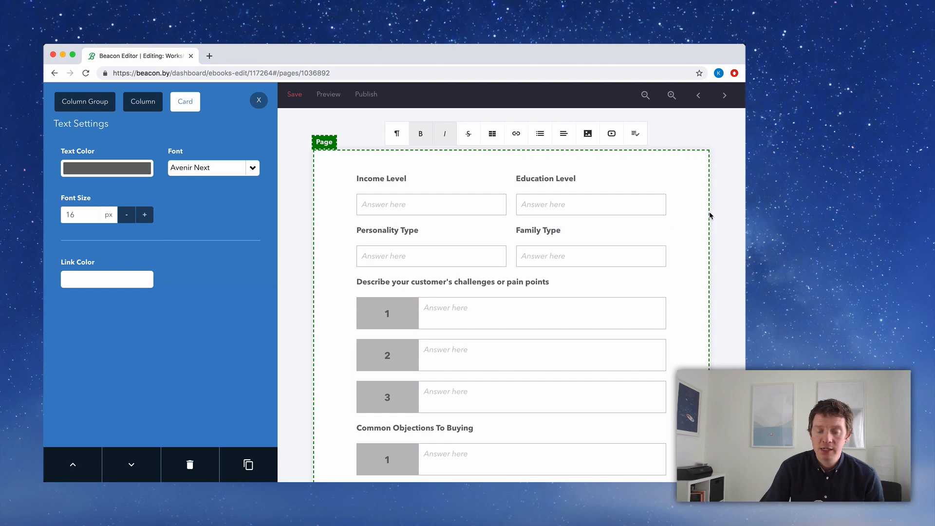
Step: Check the notes, and delete the "Describe your customer's challenges or pain points" heading and its answer row 1 from the copied page
scroll(709, 215, down, 2)
scroll(710, 215, down, 1)
key(super+Tab)
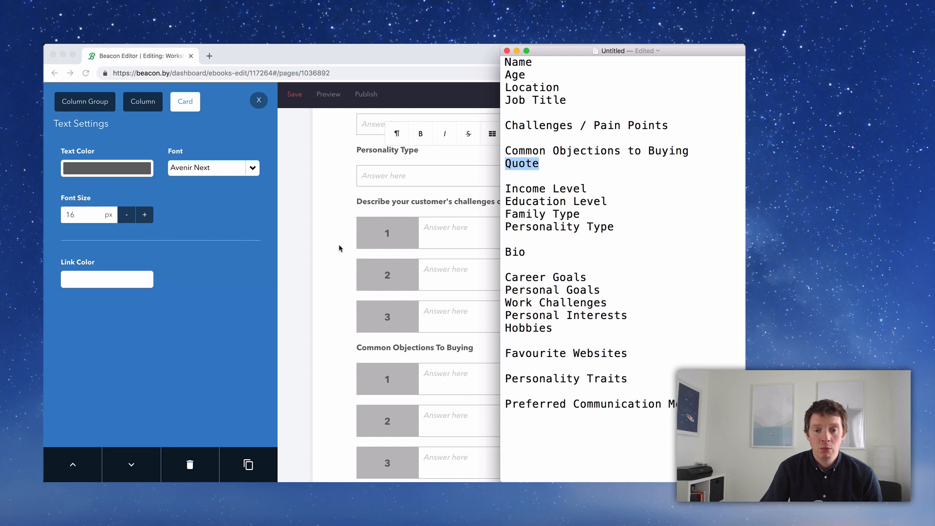
click(320, 245)
scroll(320, 244, down, 2)
scroll(322, 247, down, 1)
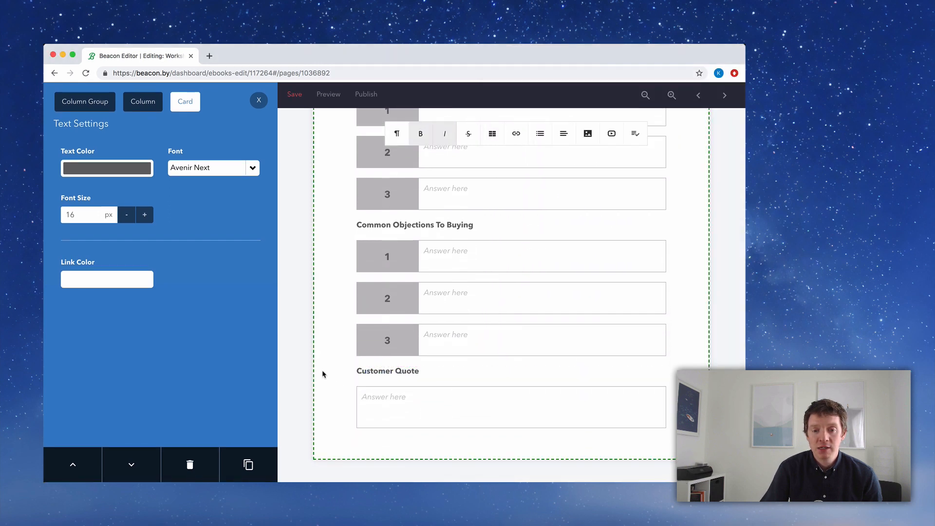
scroll(326, 365, up, 3)
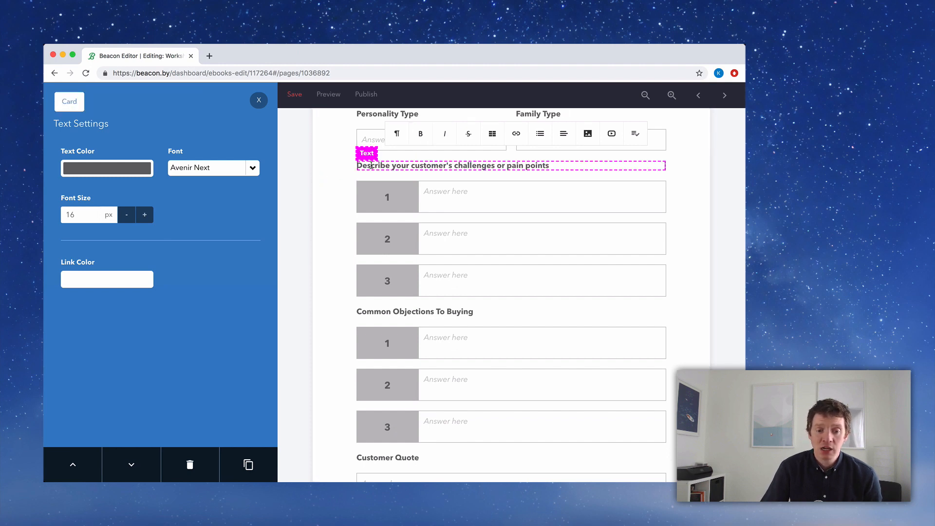
click(190, 465)
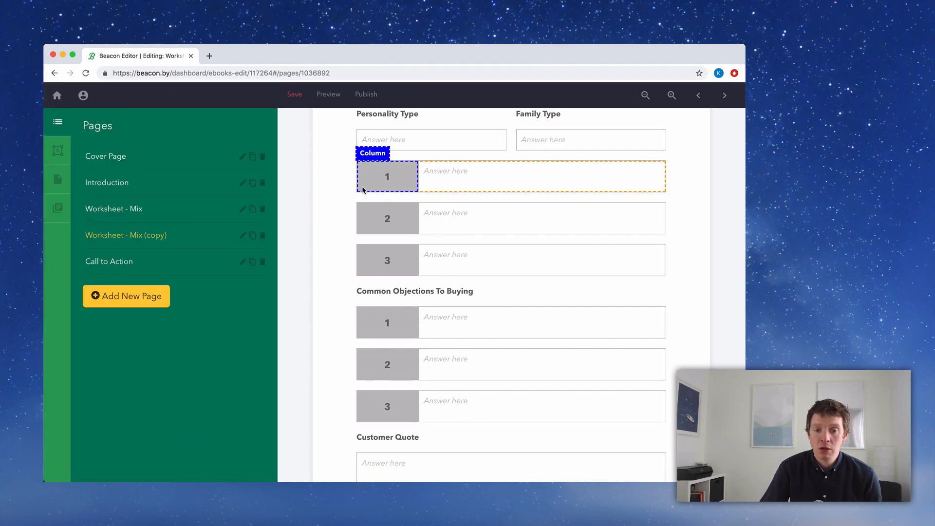
click(365, 190)
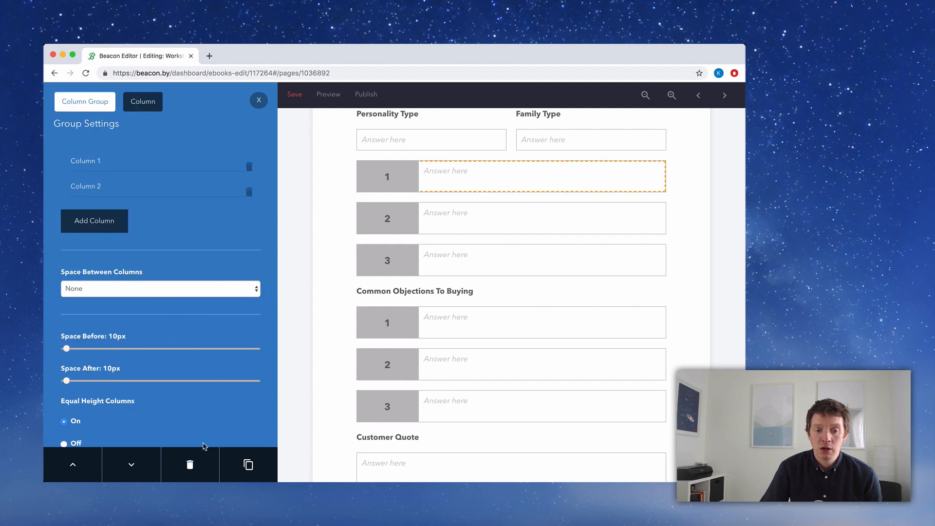
click(190, 465)
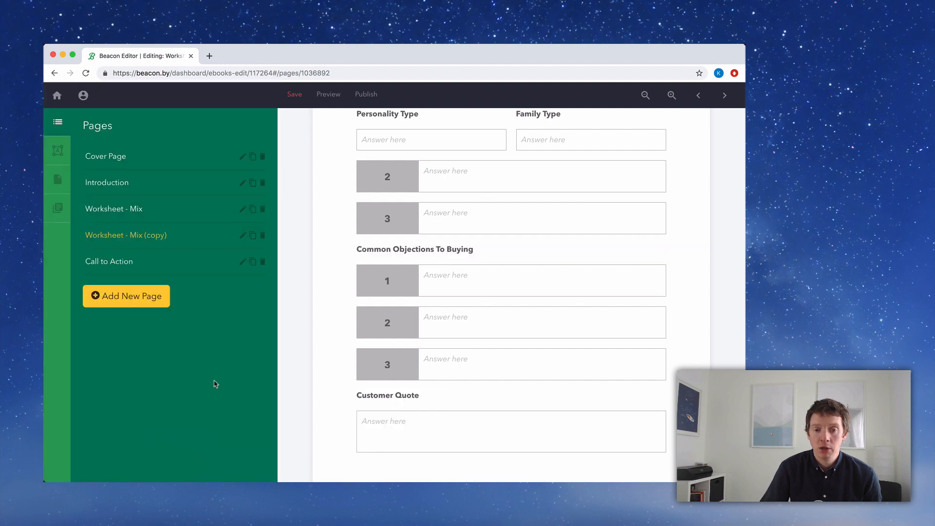
Step: Delete the remaining numbered answer rows 2 and 3 above the "Common Objections To Buying" heading
click(369, 188)
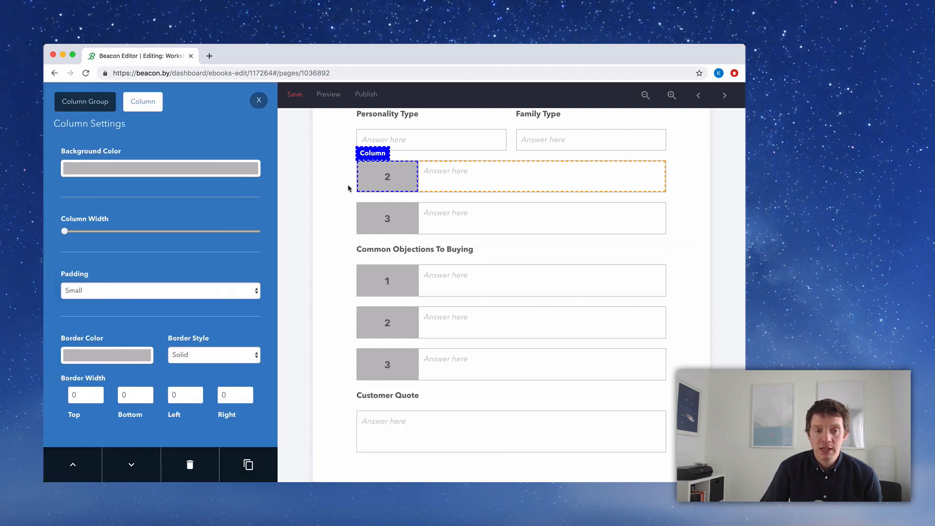
click(92, 101)
click(202, 459)
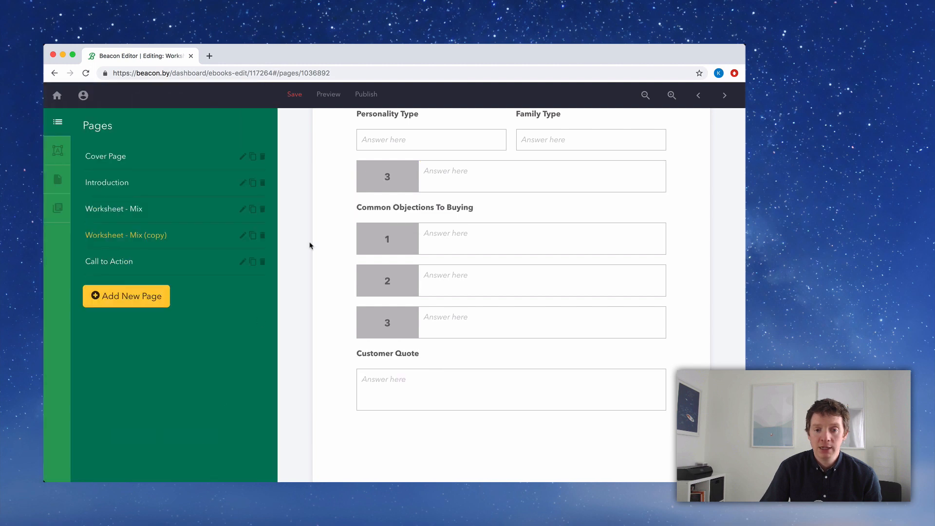
click(359, 176)
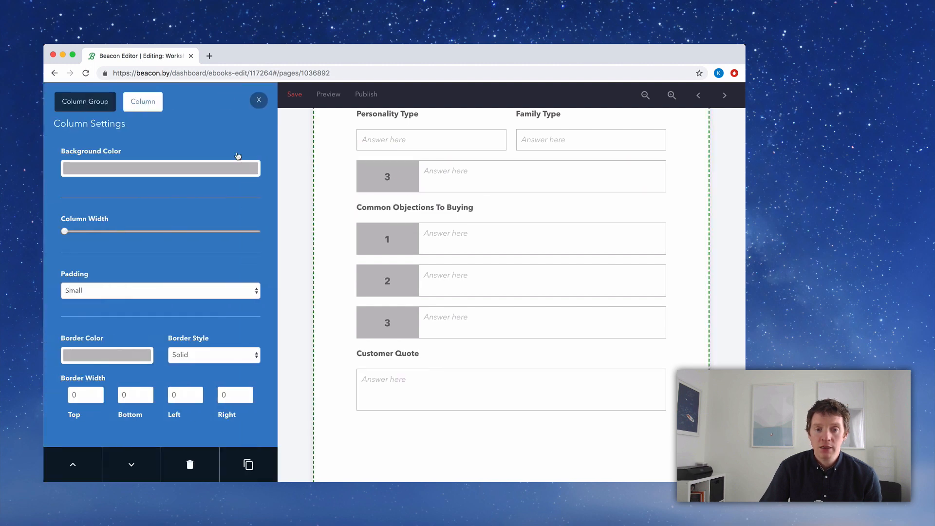
click(86, 102)
click(190, 463)
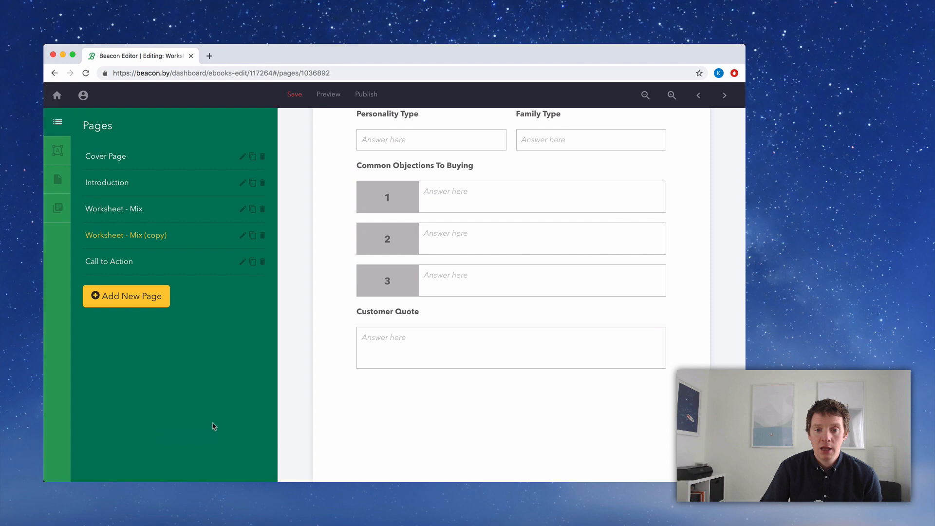
Step: Delete the "Common Objections To Buying" heading and its three numbered answer rows from the copied worksheet page
click(368, 165)
click(190, 464)
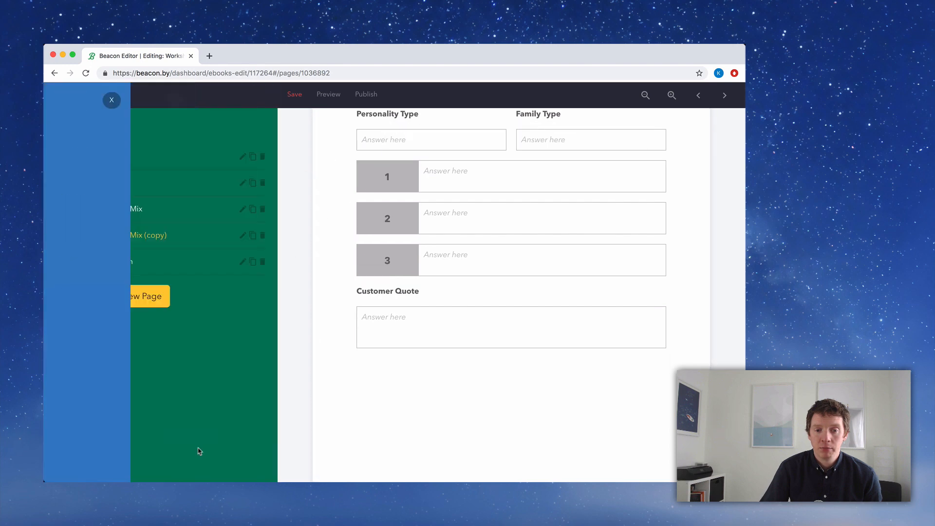
click(361, 187)
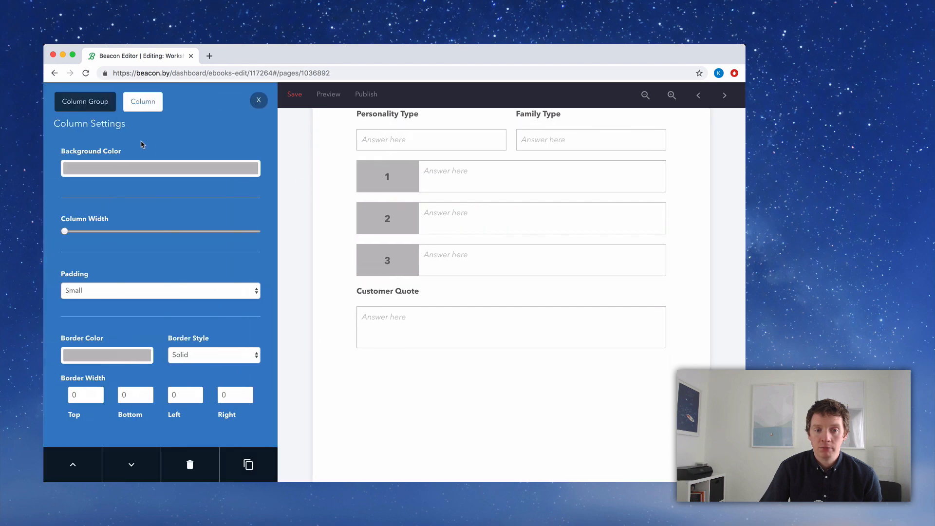
click(94, 101)
click(190, 464)
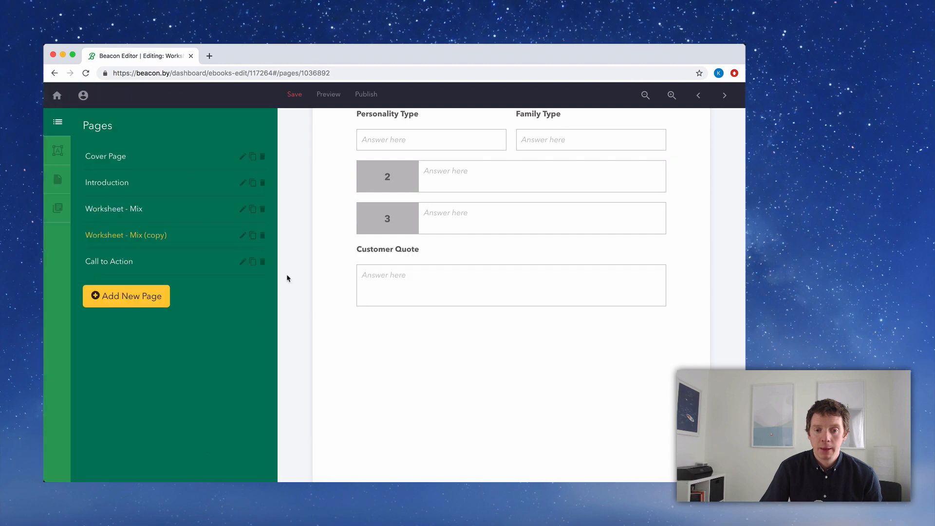
click(361, 188)
click(97, 104)
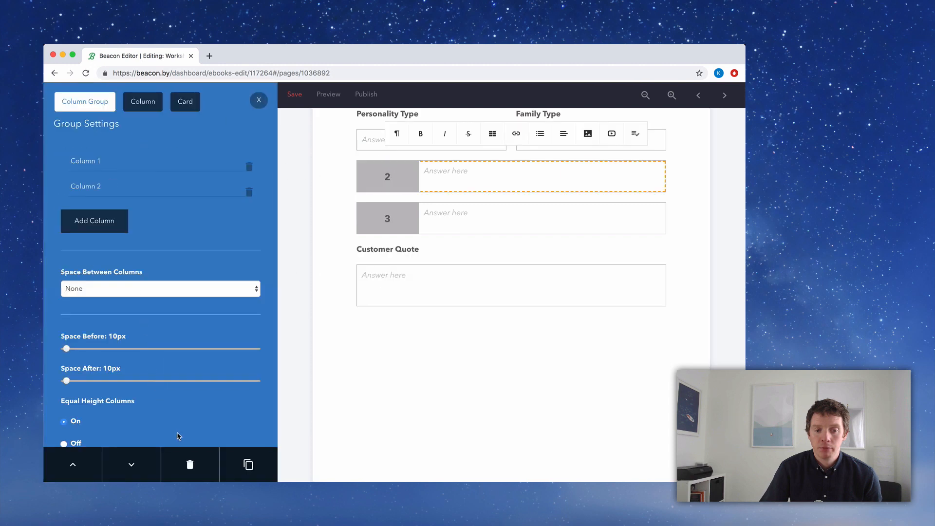
click(190, 464)
click(364, 191)
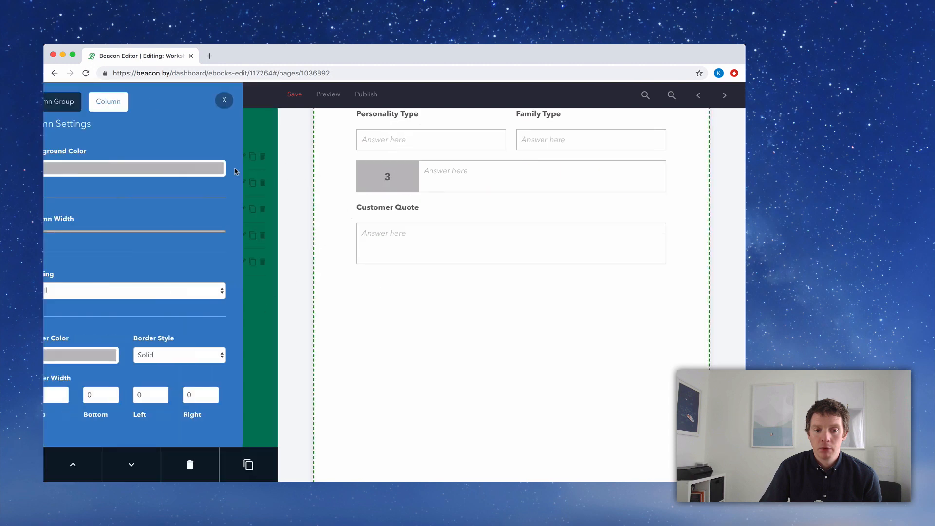
click(88, 106)
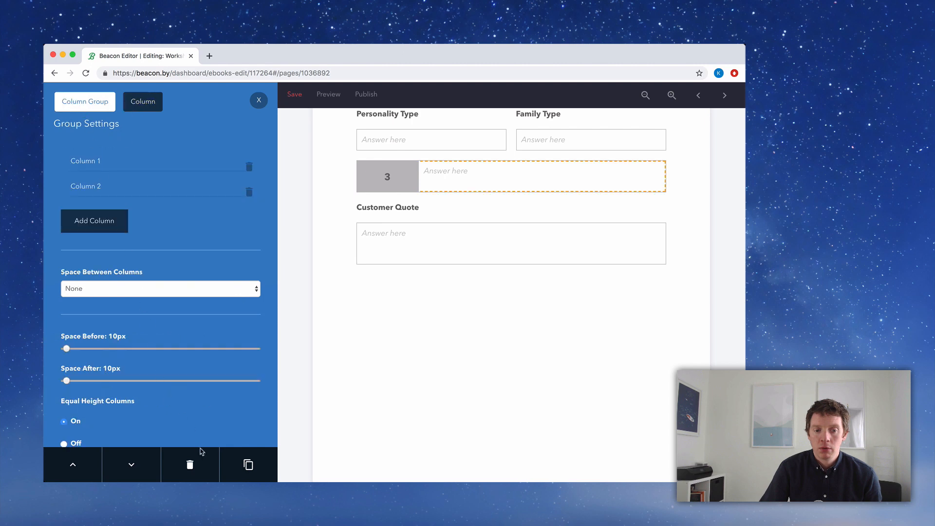
click(190, 464)
Step: Change the "Customer Quote" heading on the copied worksheet page to "Customer Bio"
scroll(320, 328, up, 3)
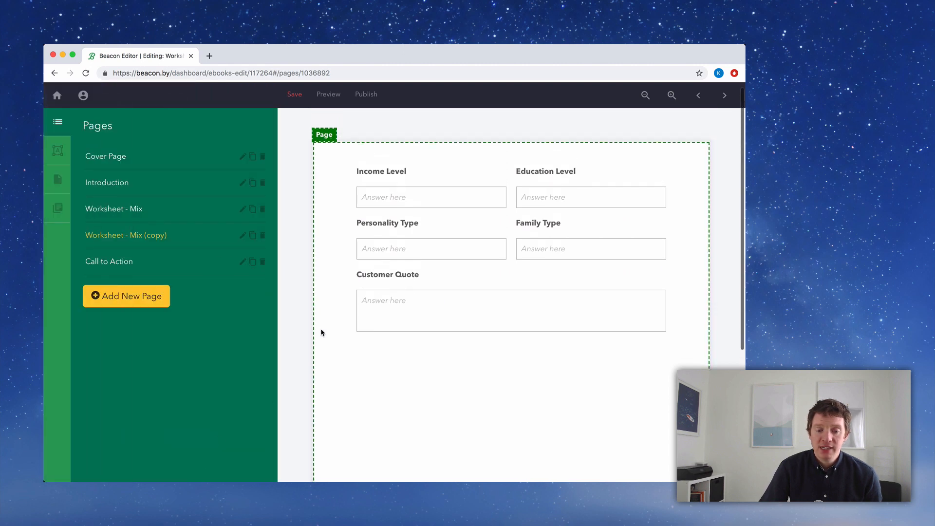
click(398, 276)
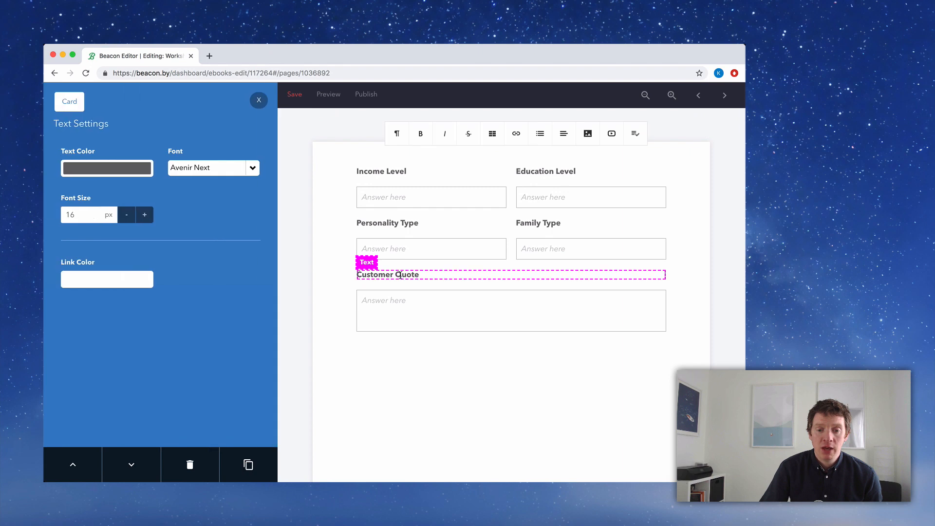
double_click(398, 275)
text(Bio)
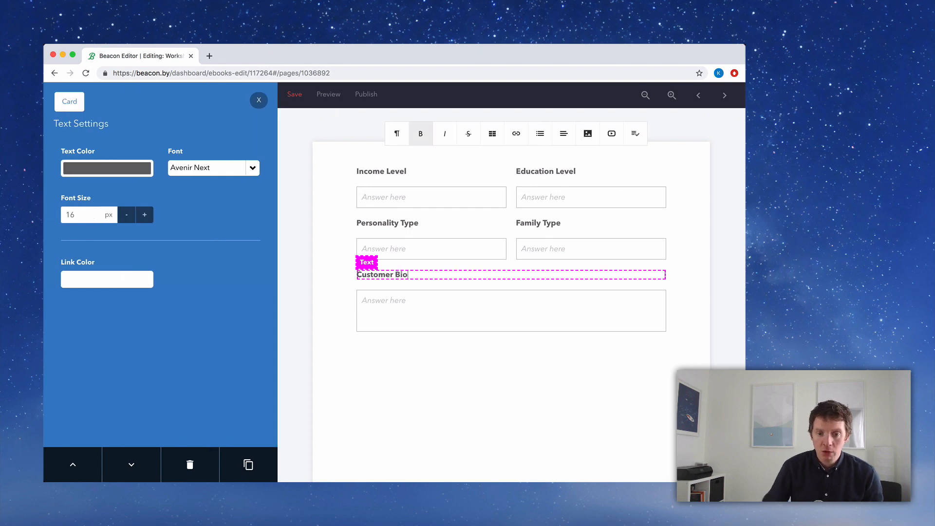
Step: Enlarge the answer box under "Customer Bio" with blank lines until it fills the rest of the page, checking the fit on the whole page
click(414, 314)
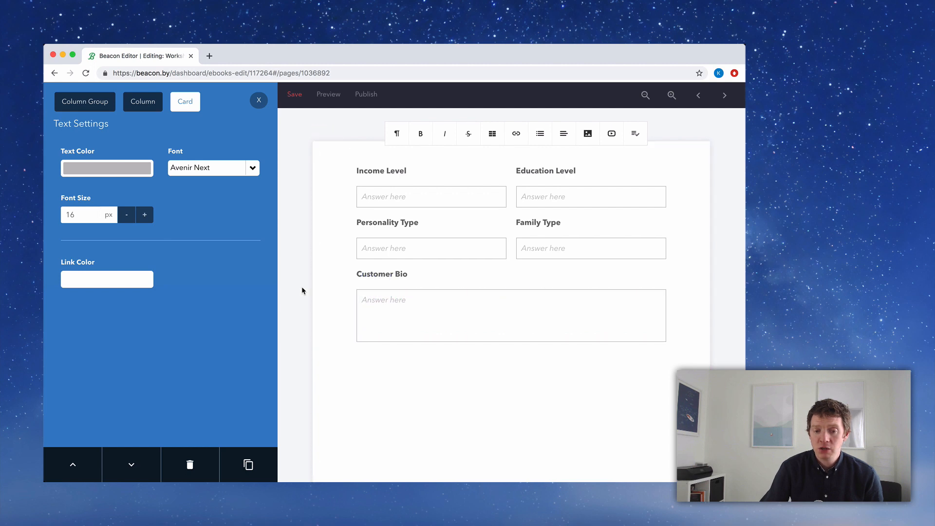
scroll(302, 287, down, 3)
key(Return)
key(Return)
key(Return)
key(Return)
key(Return)
key(Return)
key(Return)
key(Return)
key(Return)
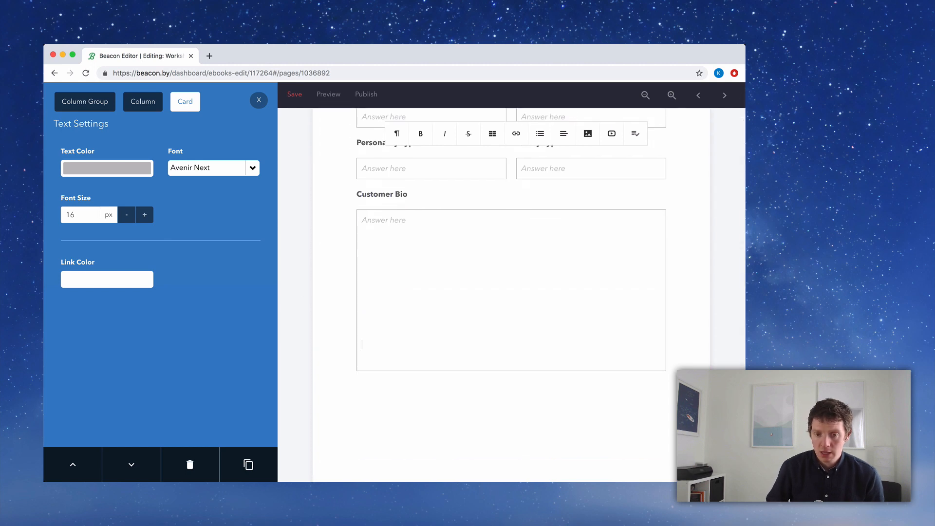
scroll(302, 287, down, 3)
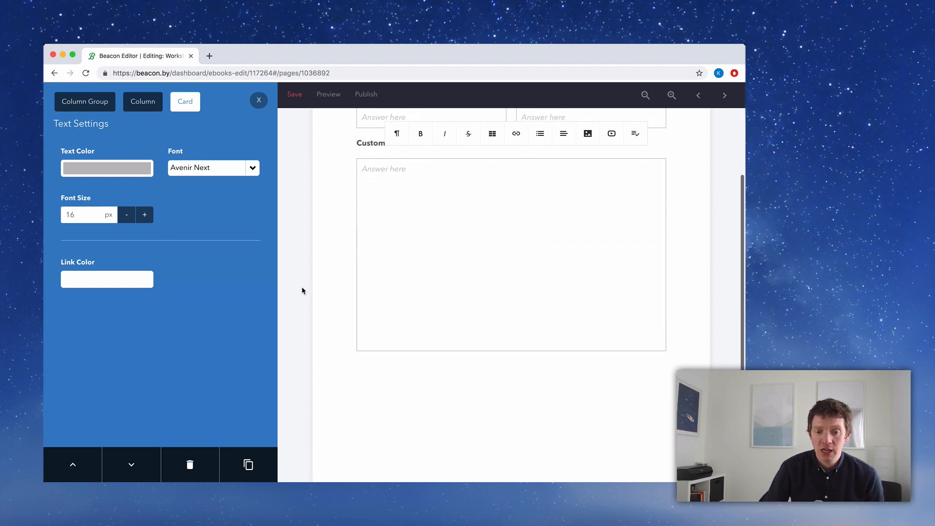
key(Return)
key(Return)
key(Return)
key(Return)
key(Return)
key(Return)
key(Return)
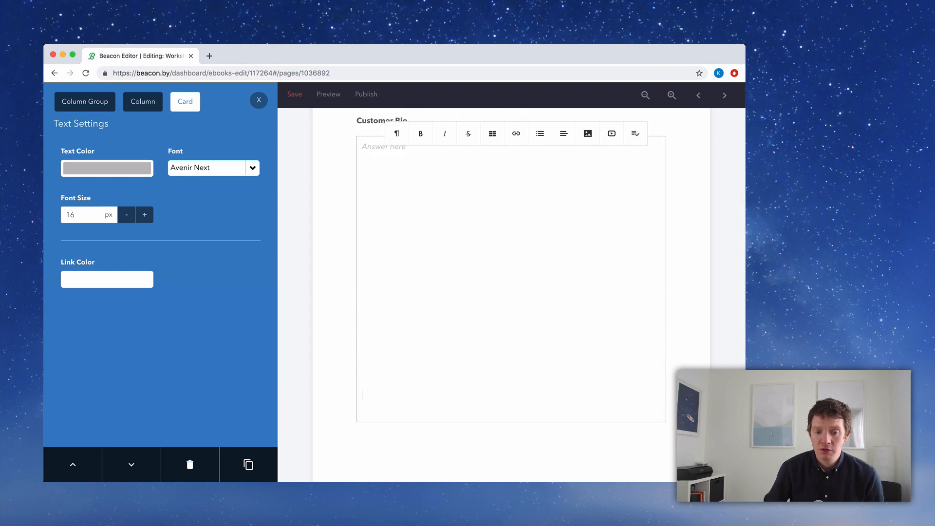
scroll(301, 286, down, 2)
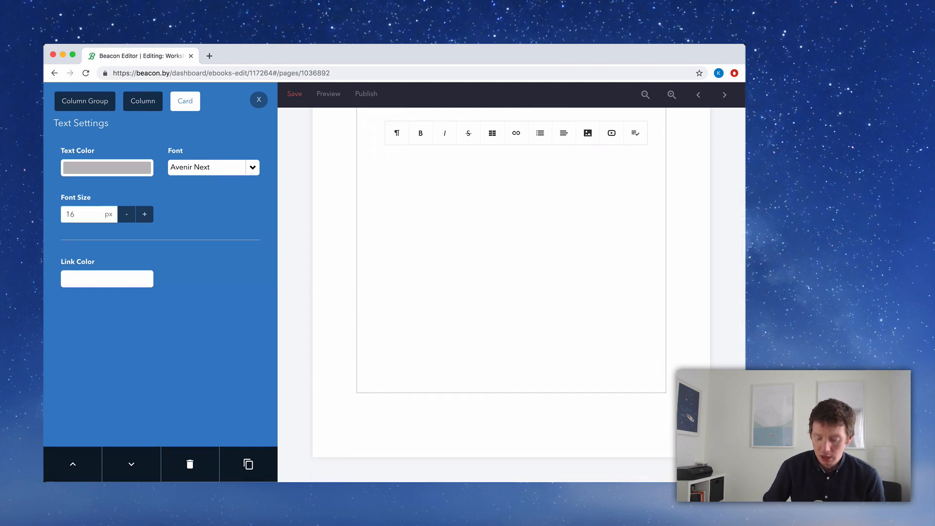
key(Return)
click(645, 95)
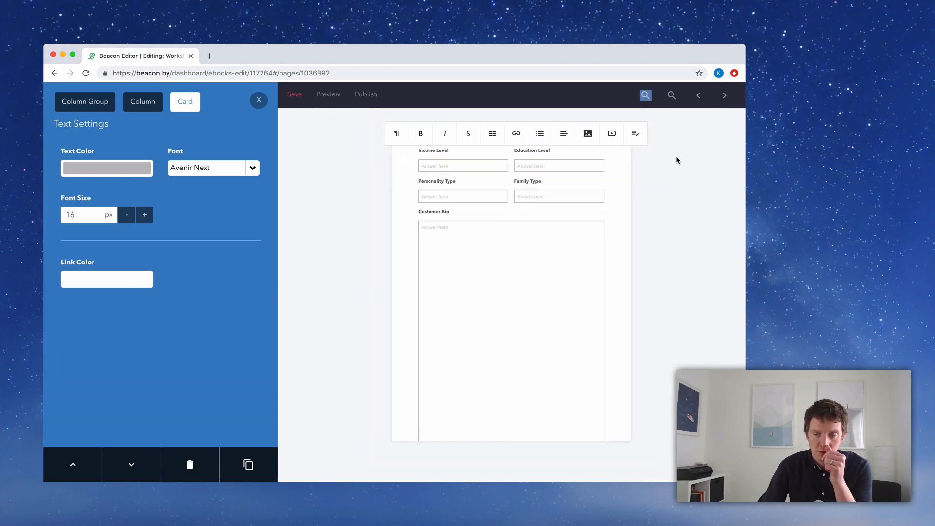
click(645, 95)
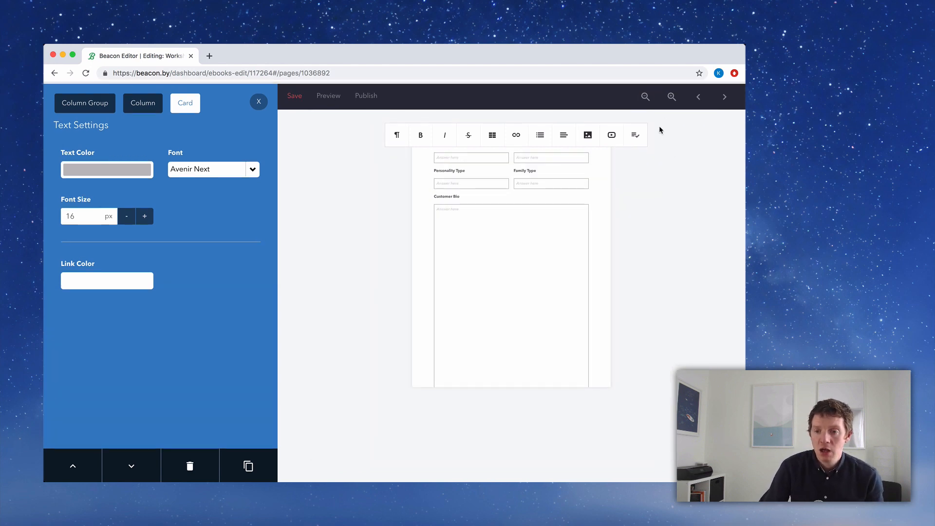
click(671, 95)
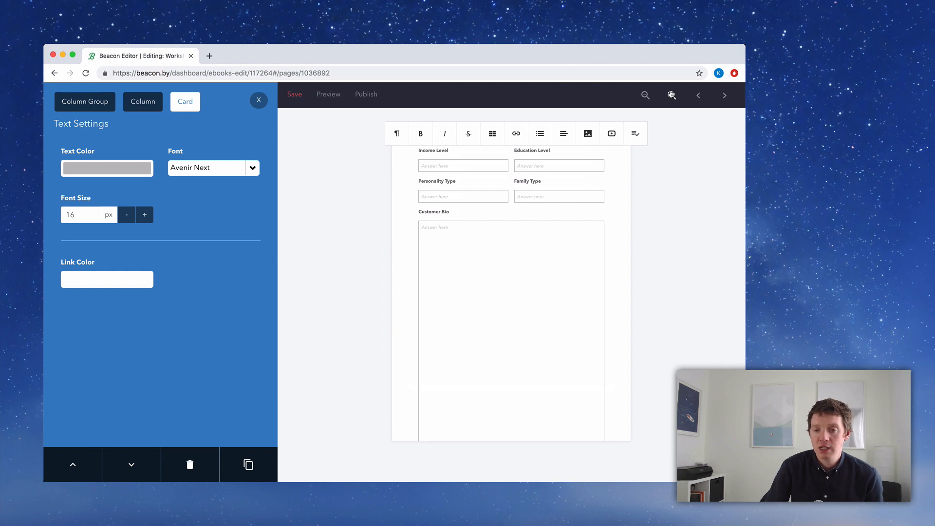
Step: Close the text settings and switch to the plain-text notes to review the persona fields listed from "Bio" onward
click(257, 100)
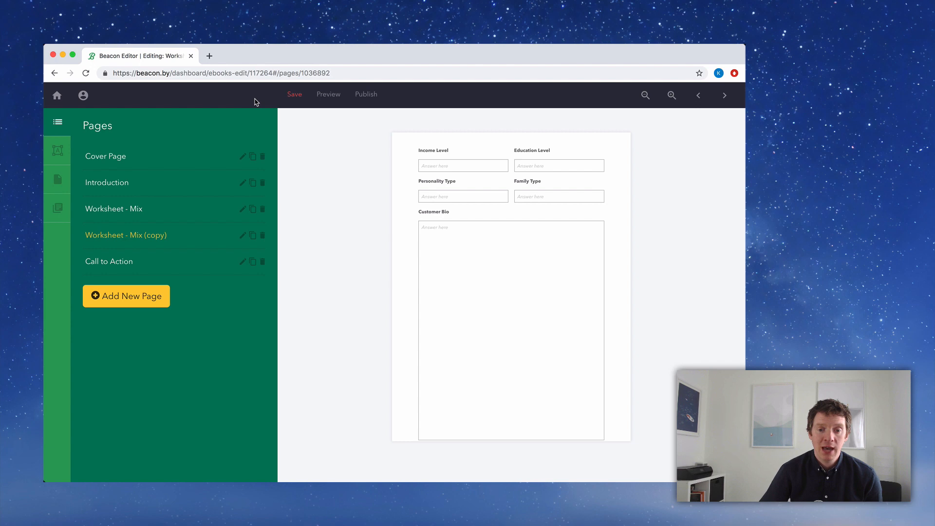
key(super+Tab)
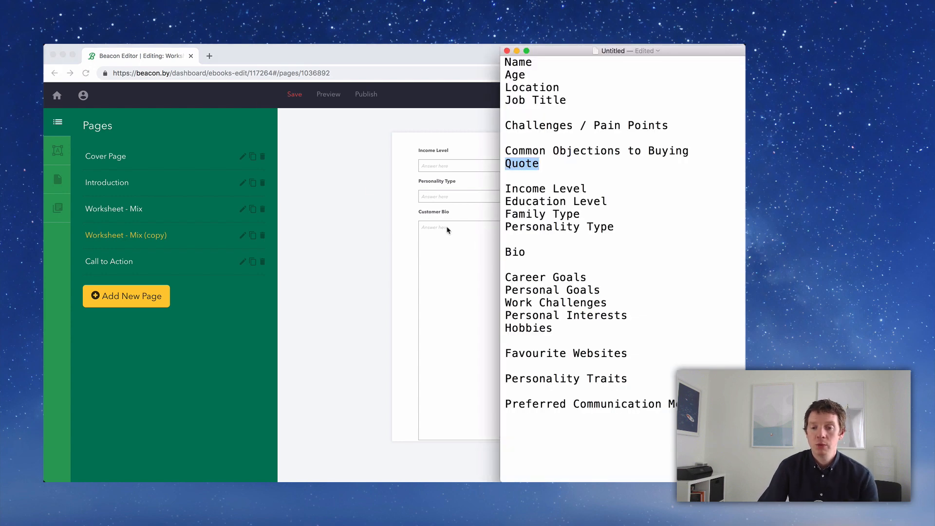
click(505, 254)
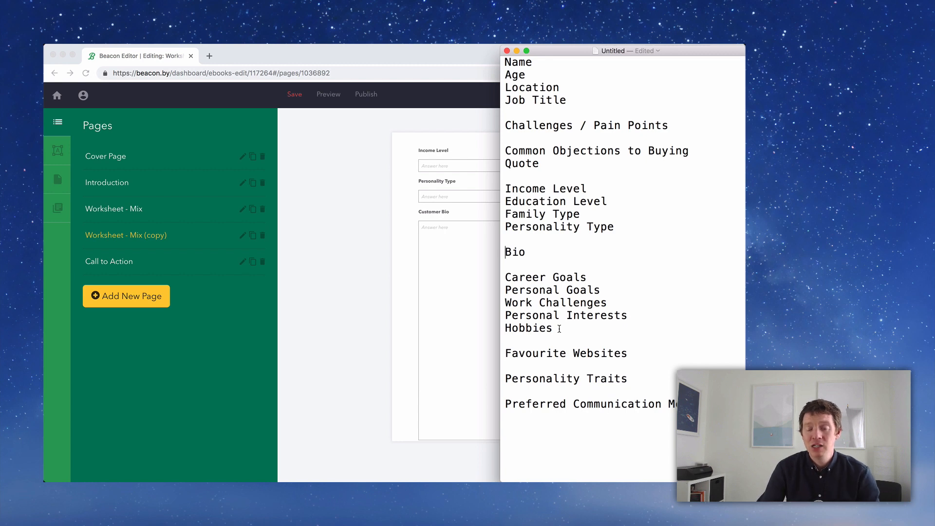
Step: Duplicate the "Worksheet - Mix" page after checking it against the notes, and place the copy just before "Call to Action"
click(360, 219)
click(671, 96)
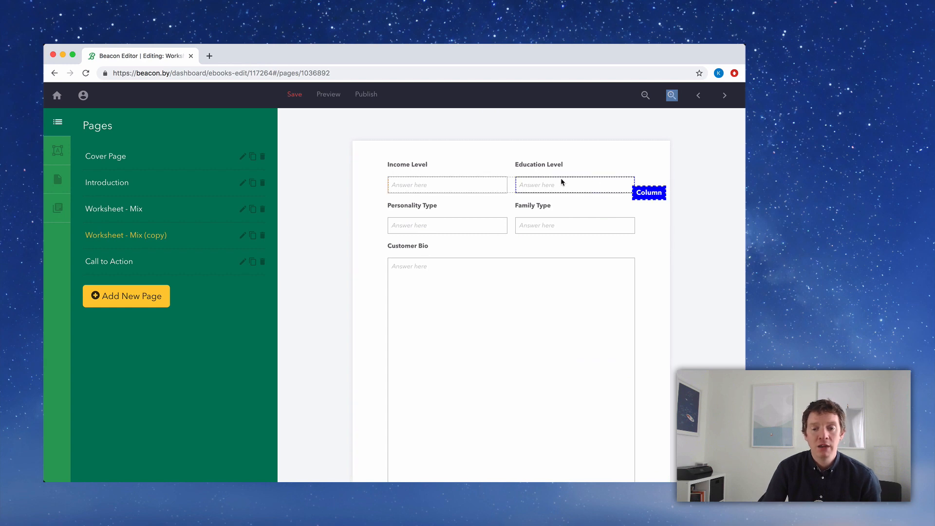
click(194, 216)
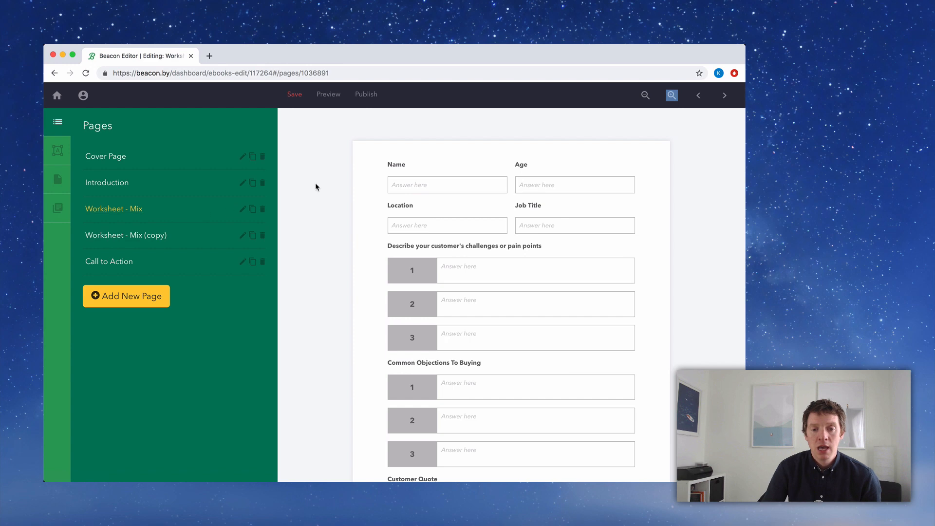
scroll(314, 183, down, 1)
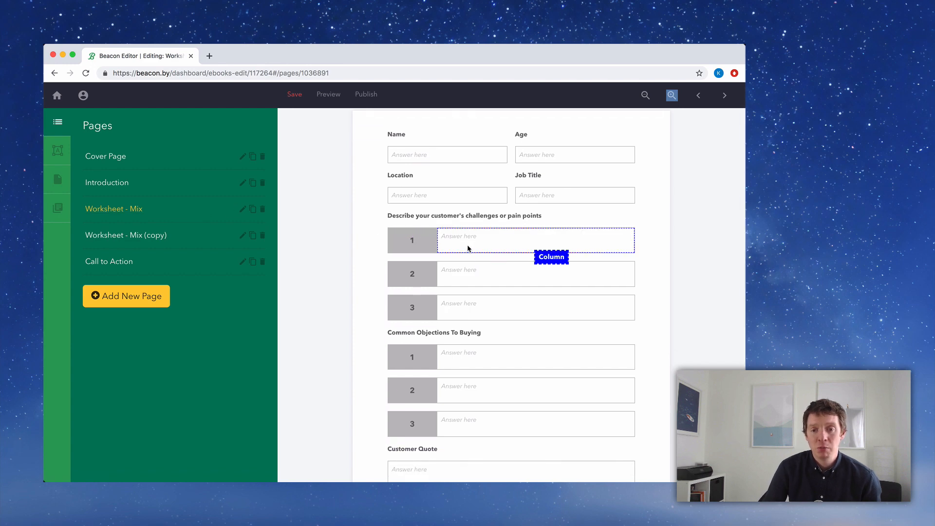
key(super+Tab)
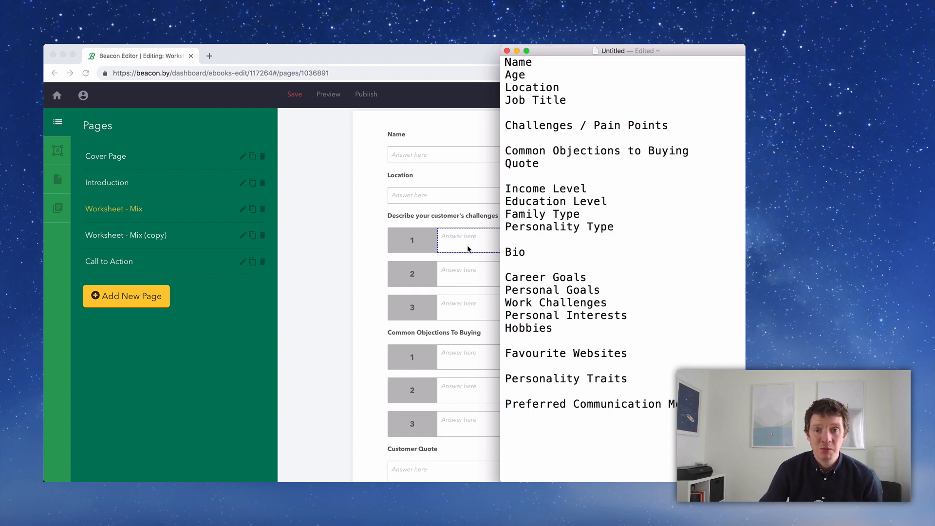
click(467, 249)
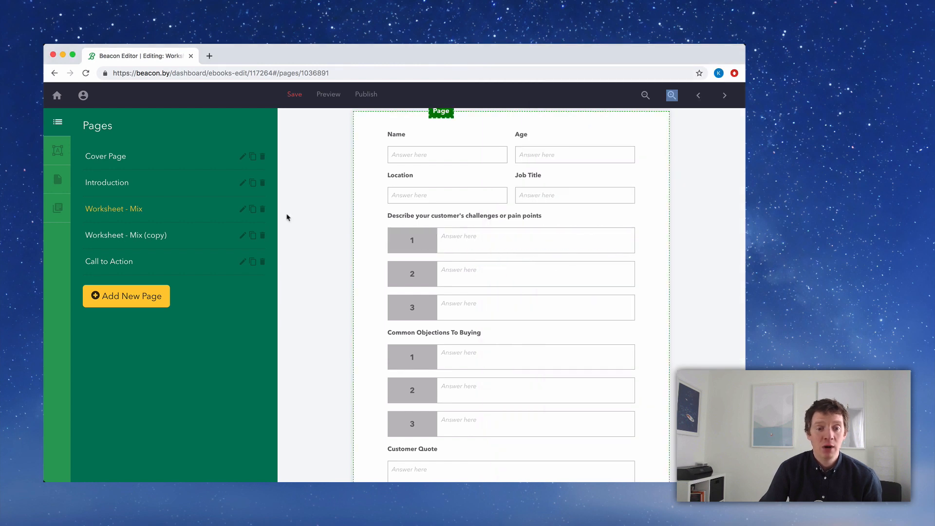
click(253, 210)
drag(189, 290, 191, 261)
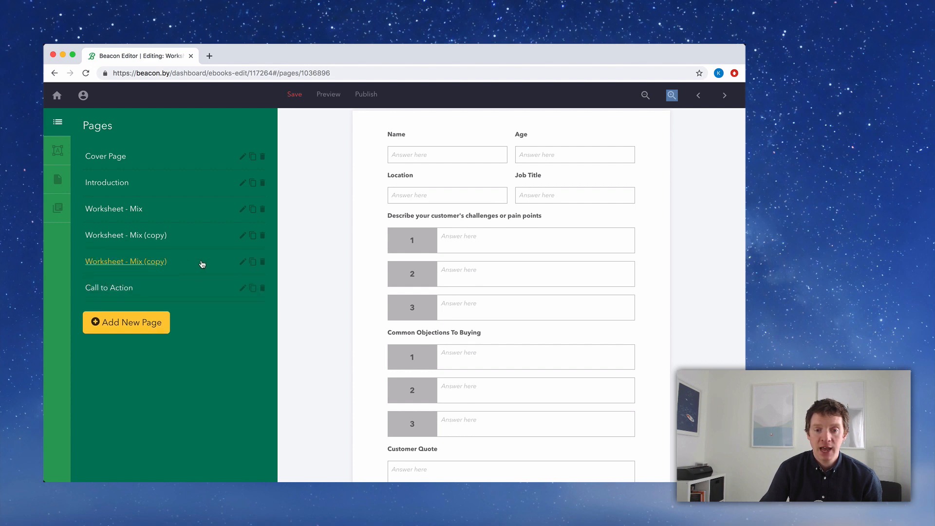
Step: Delete the Name/Age and Location/Job Title heading rows from the new worksheet copy
click(413, 134)
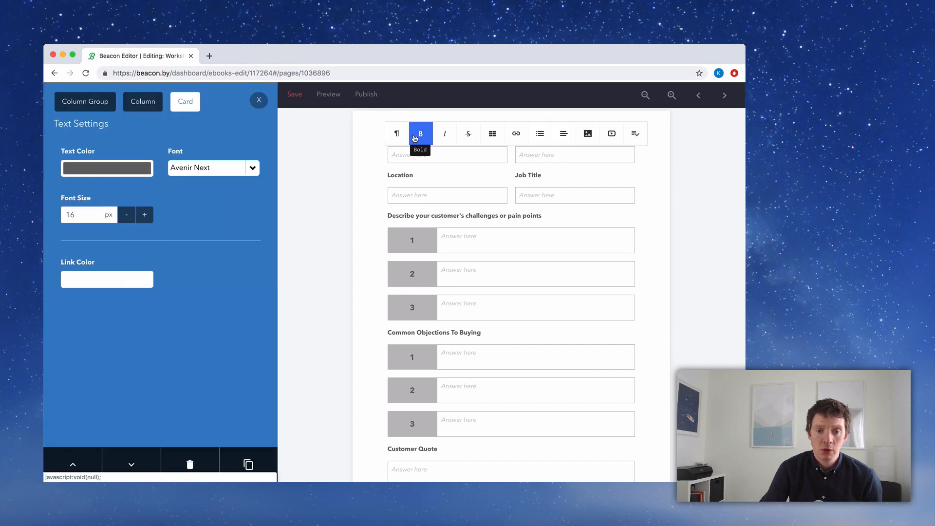
click(100, 107)
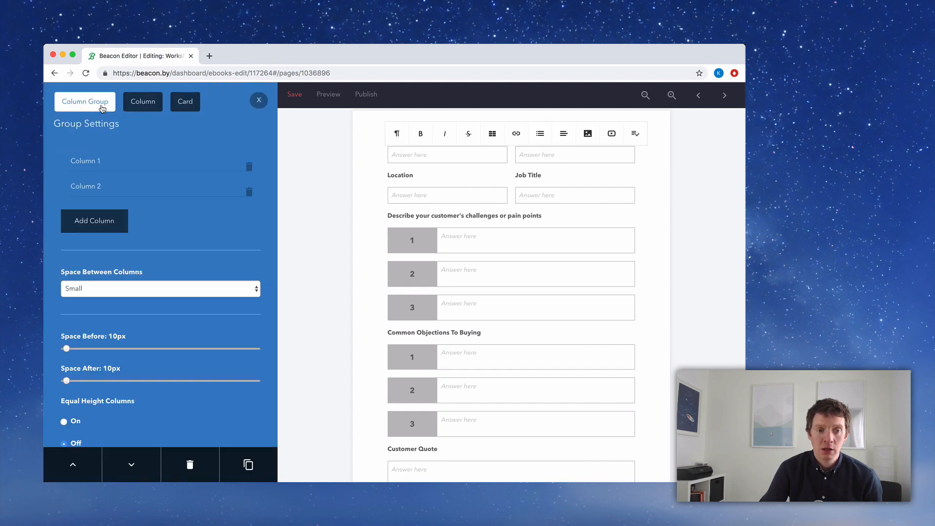
click(190, 465)
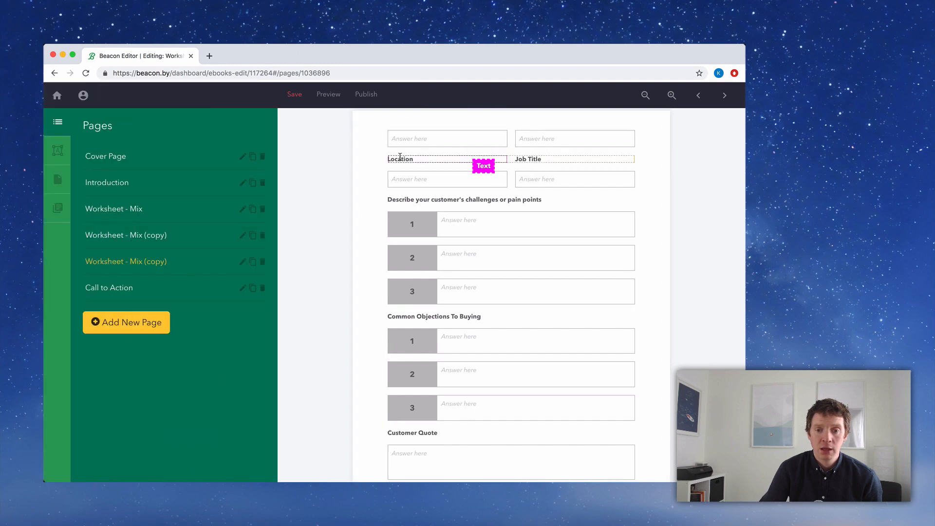
click(389, 158)
click(65, 101)
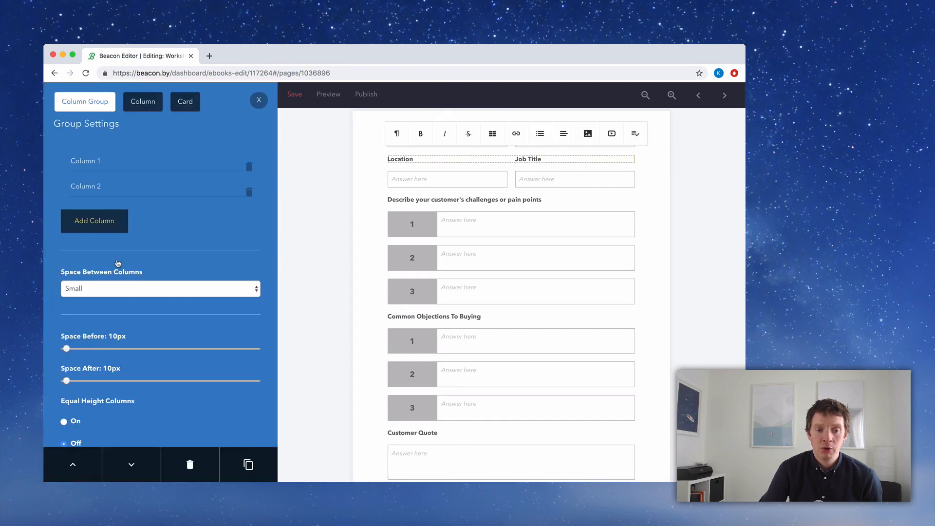
click(195, 458)
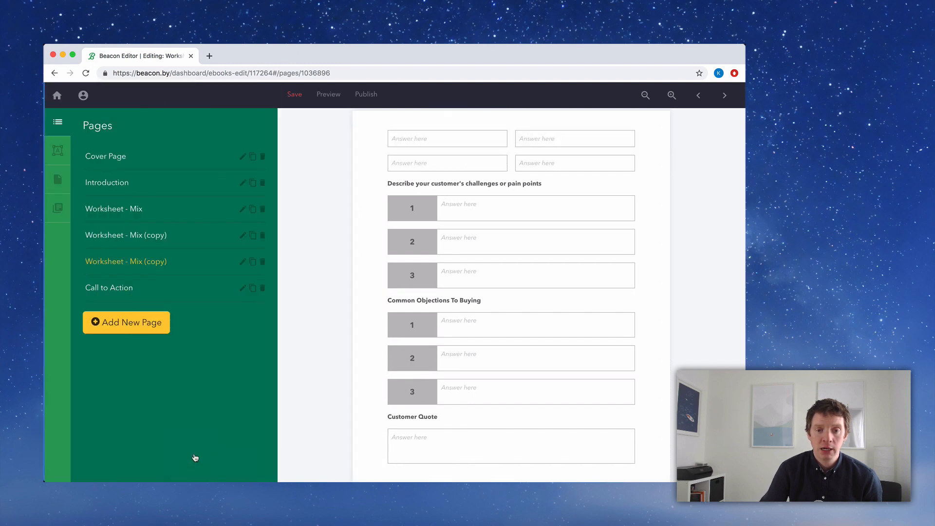
Step: Delete the two rows of paired answer boxes above the challenges heading on the new worksheet copy
click(398, 144)
click(93, 105)
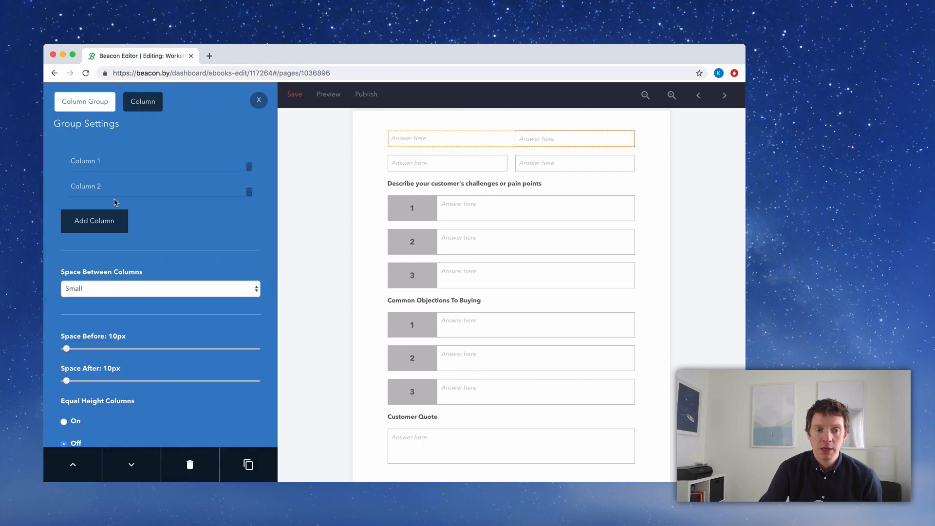
click(190, 465)
click(395, 142)
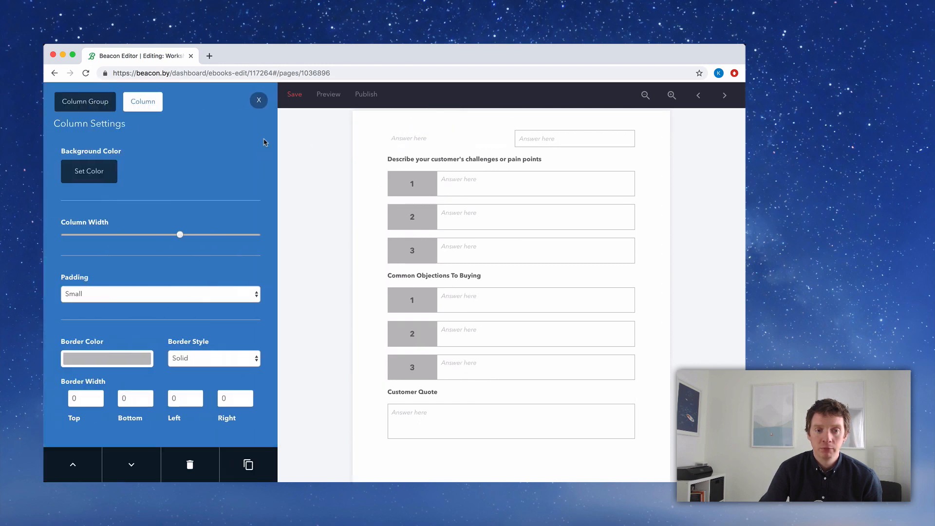
click(99, 105)
click(190, 465)
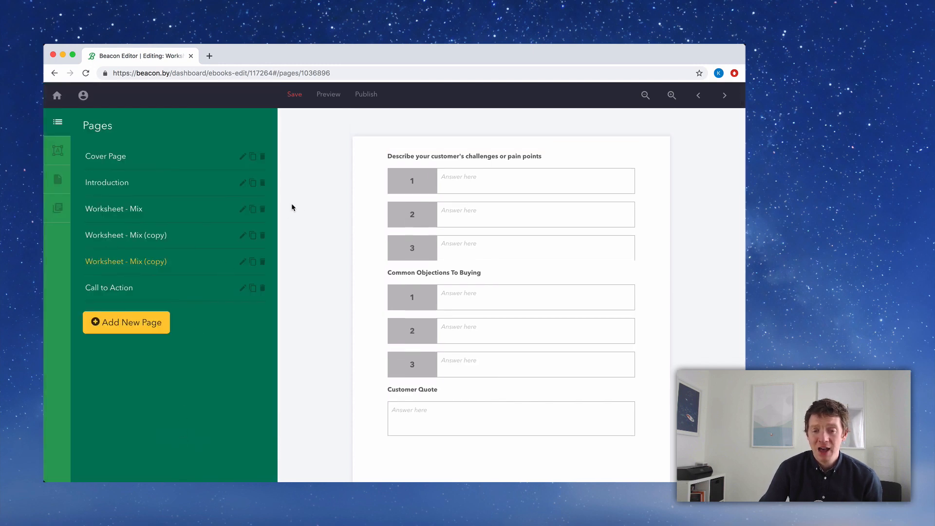
Step: Change the first numbered label under the challenges heading to "Career Goals", taken from the notes, at 18 px font size
key(super+Tab)
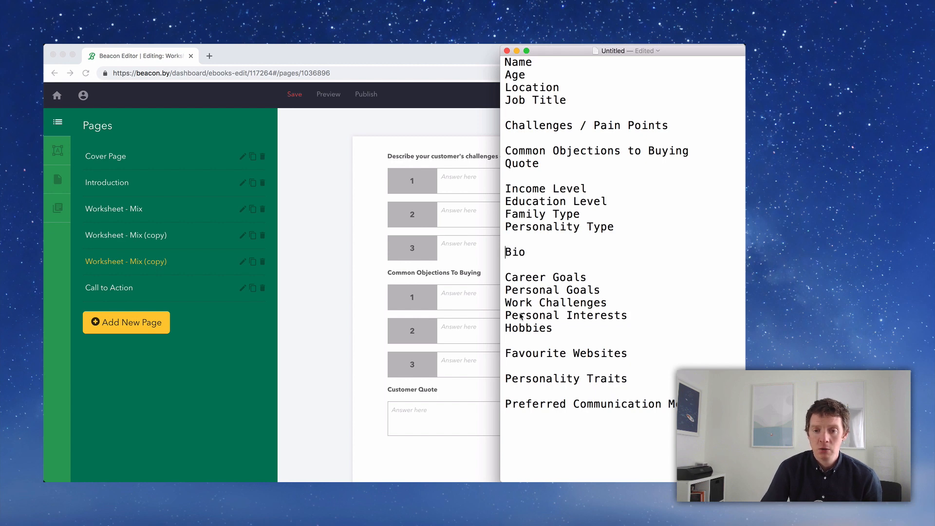
click(334, 225)
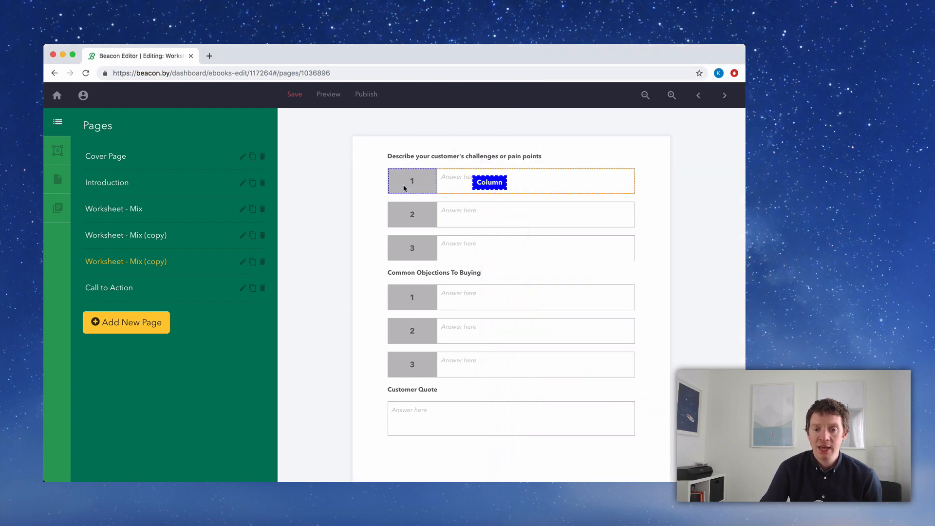
click(410, 180)
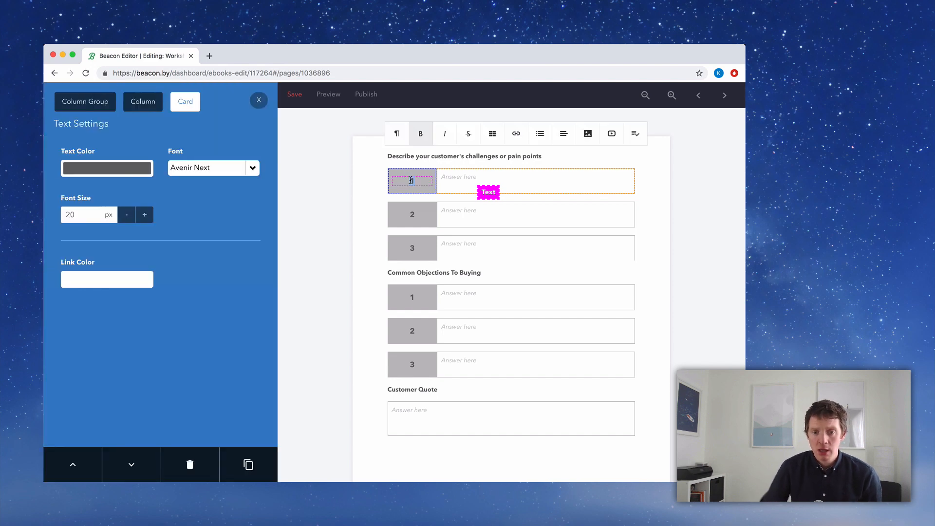
text(Career)
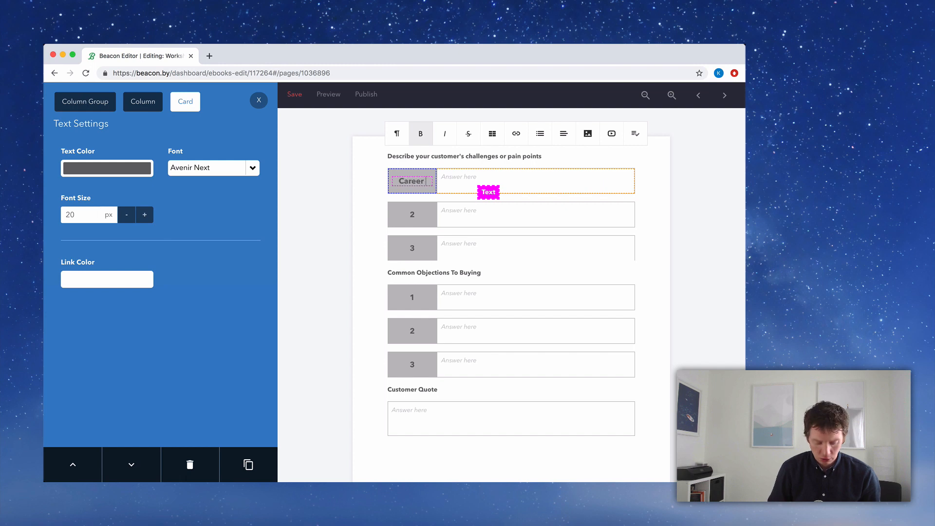
text( Goals)
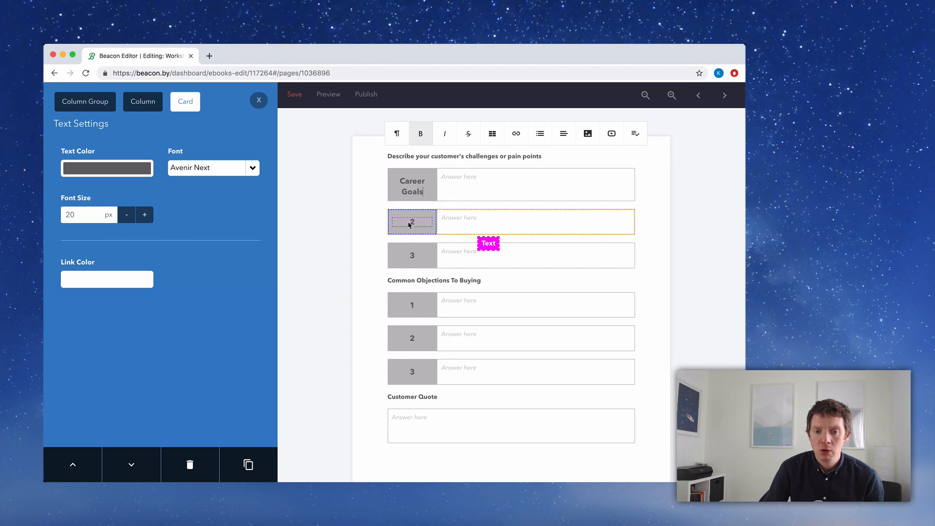
click(127, 217)
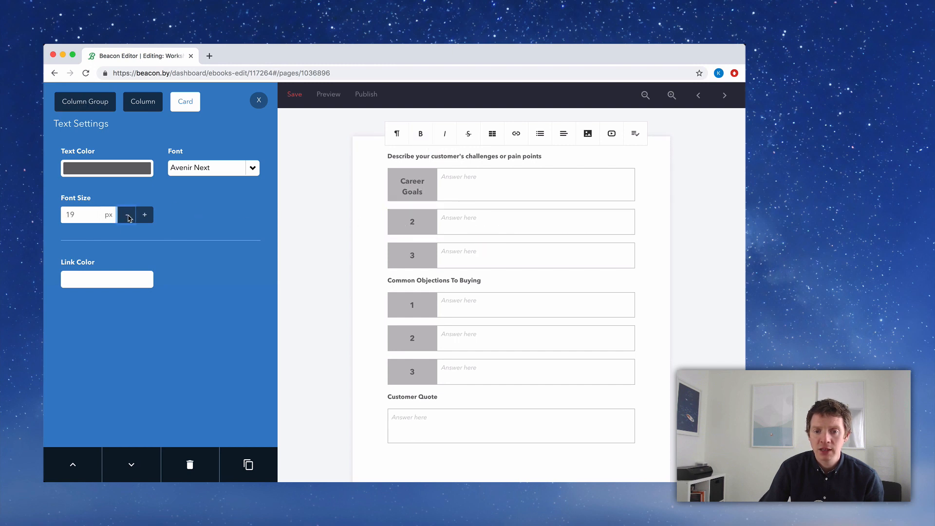
click(127, 217)
click(127, 217)
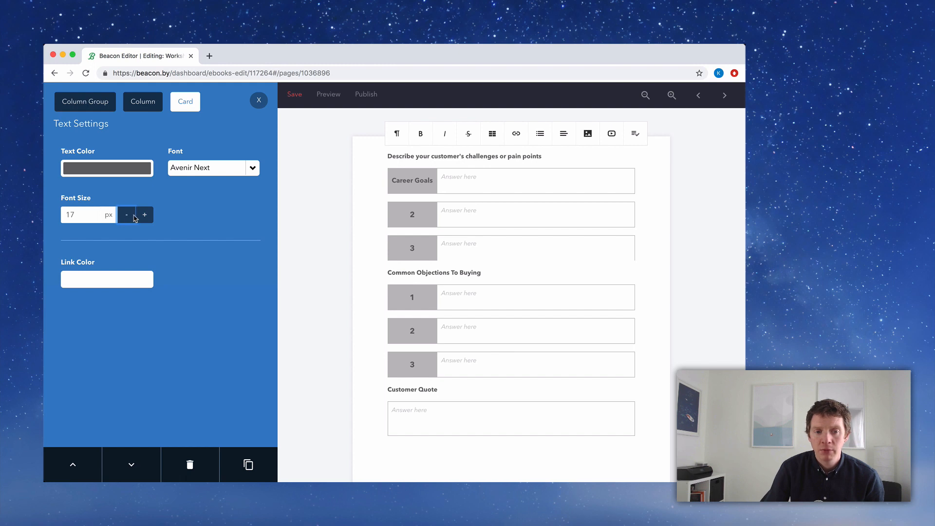
click(145, 215)
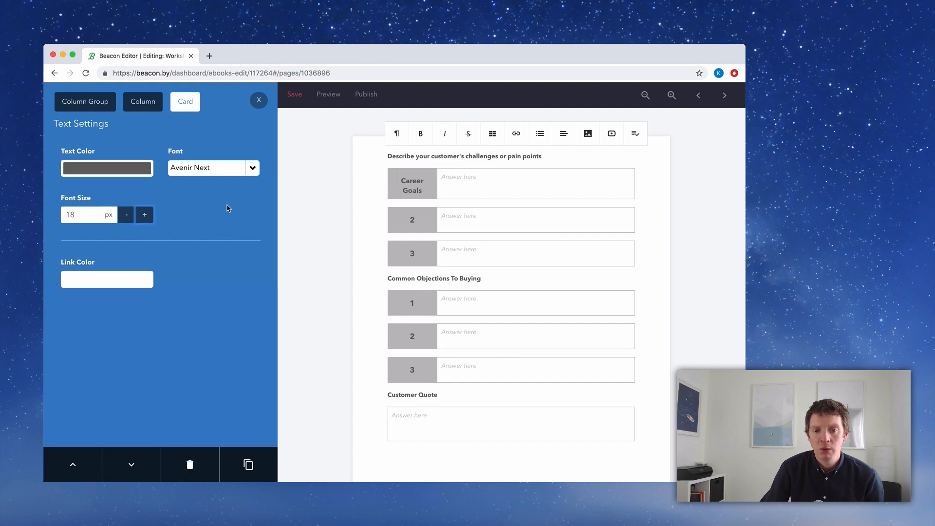
Step: Change the second row's label under the challenges heading to "Personal Goals" and set its font size to 18 px
click(412, 219)
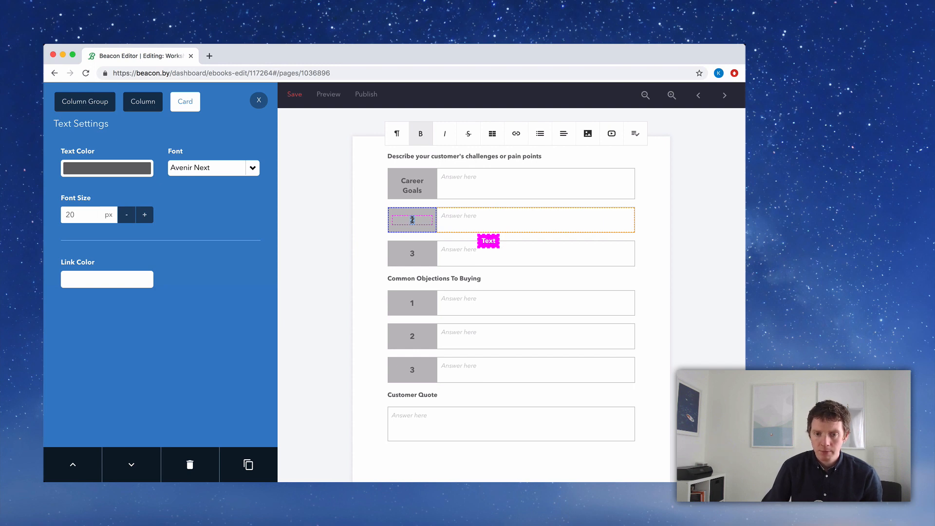
text(Personal Goals)
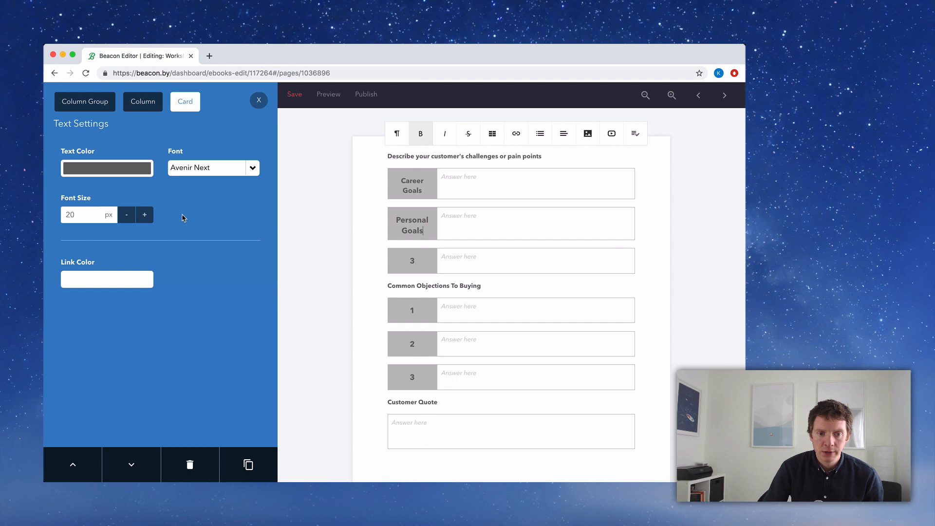
click(126, 214)
click(126, 215)
Step: Check the notes for the following field and change the third row's label to "Work Challenges" at 18 px font size
key(super+Tab)
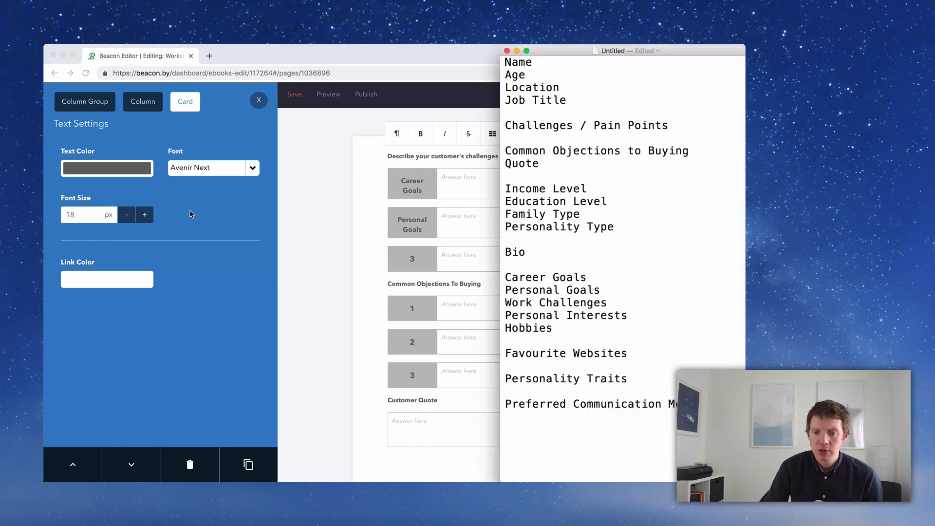
key(super+Tab)
click(412, 259)
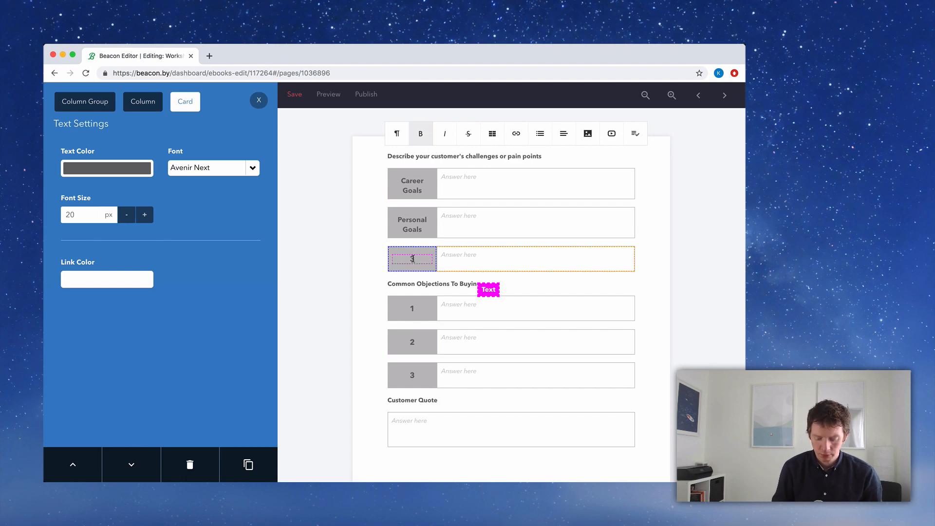
text(W)
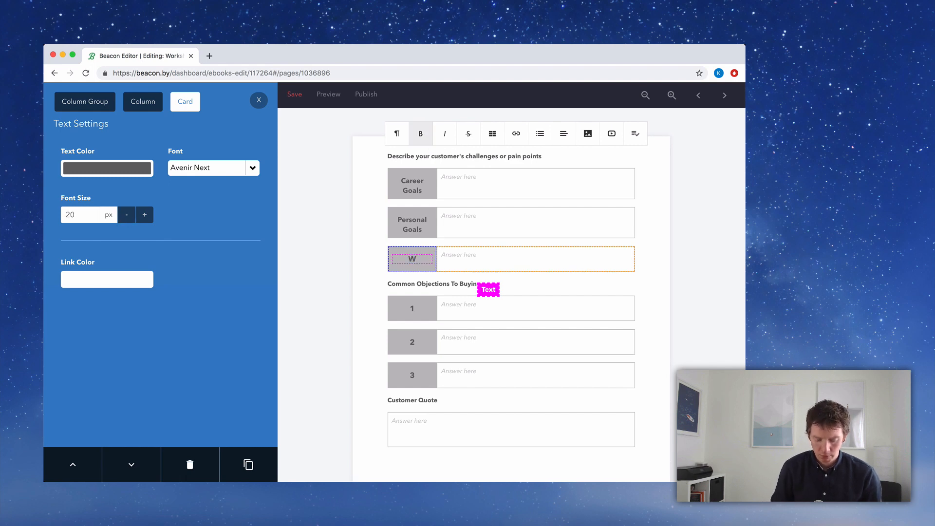
text(ork Challenge)
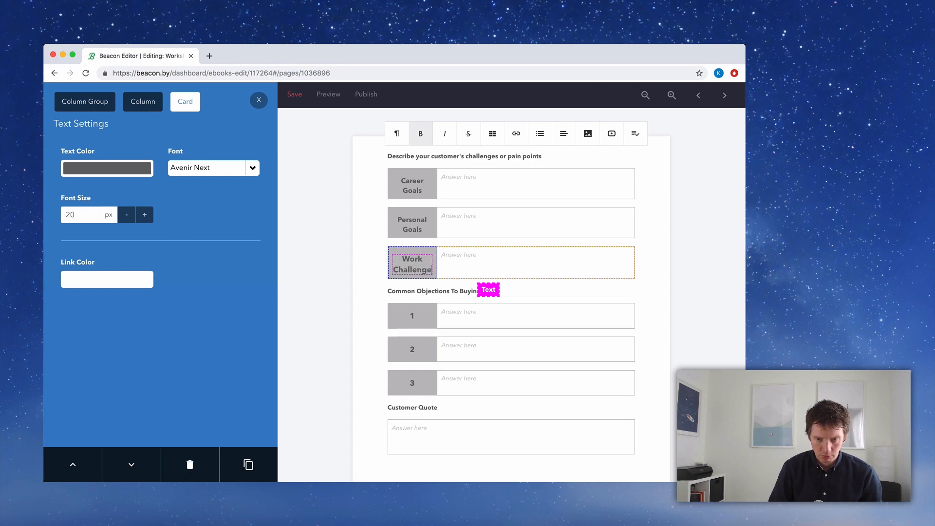
text(s)
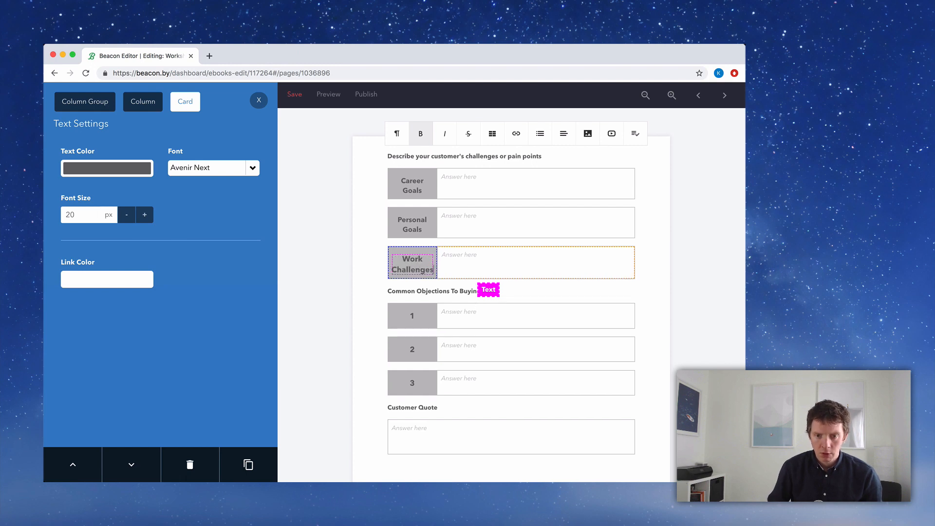
click(127, 215)
click(127, 214)
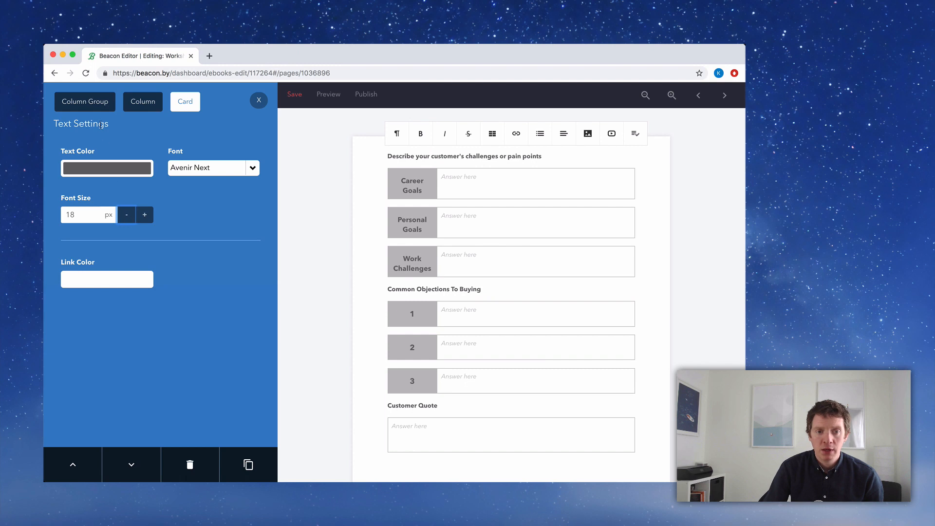
Step: Duplicate the "Work Challenges" answer row twice to give the section five rows
click(96, 103)
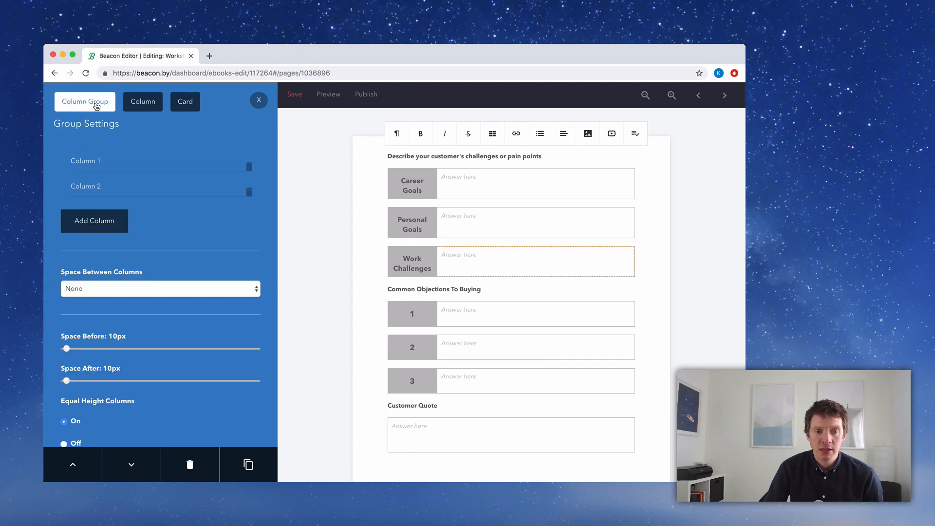
click(257, 462)
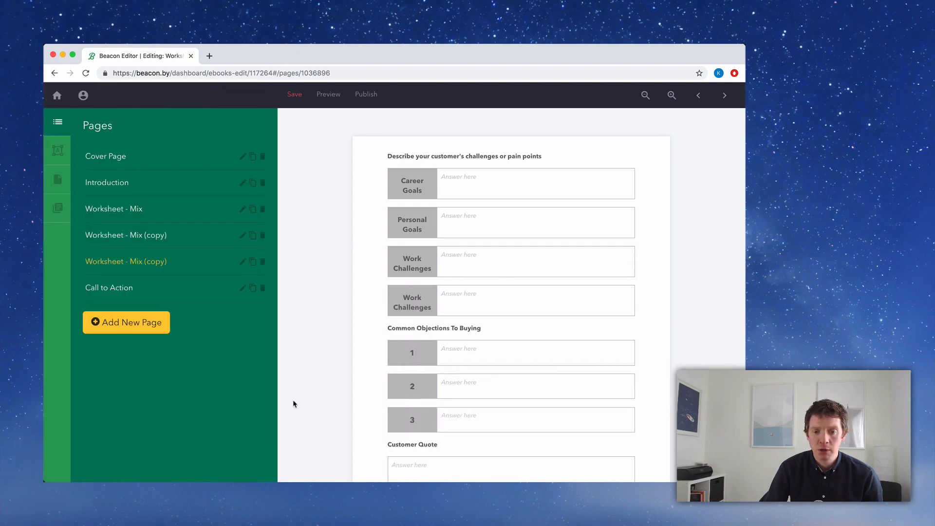
click(391, 299)
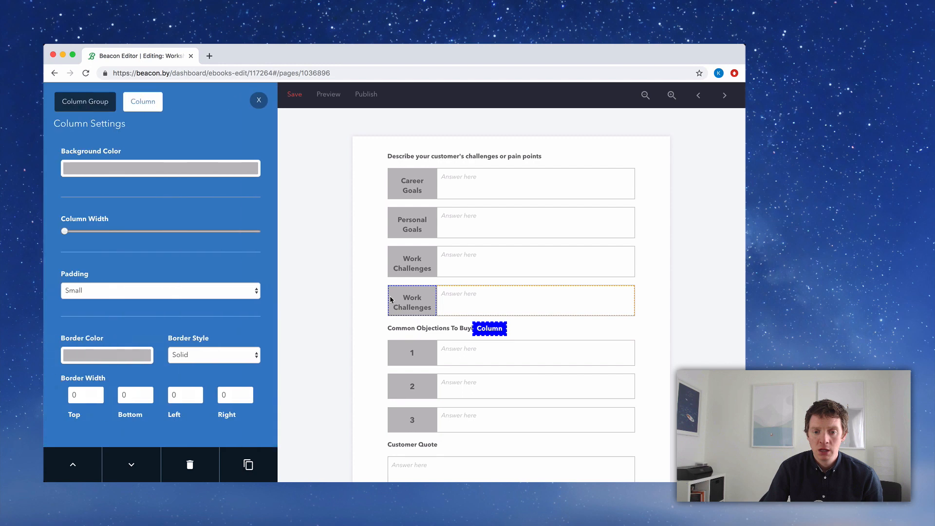
click(77, 104)
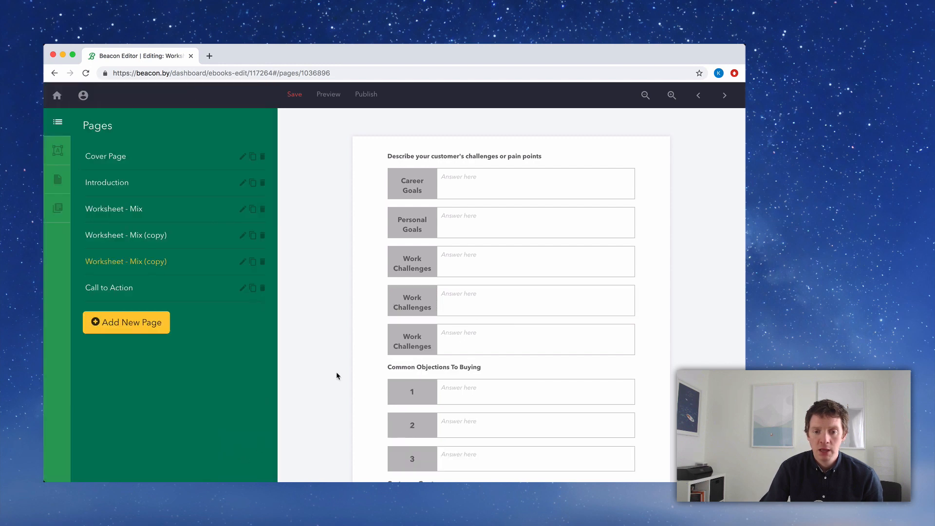
Step: Change the fifth row's label to "Hobbies" and the fourth row's label to "Personal Interests", following the notes
double_click(416, 343)
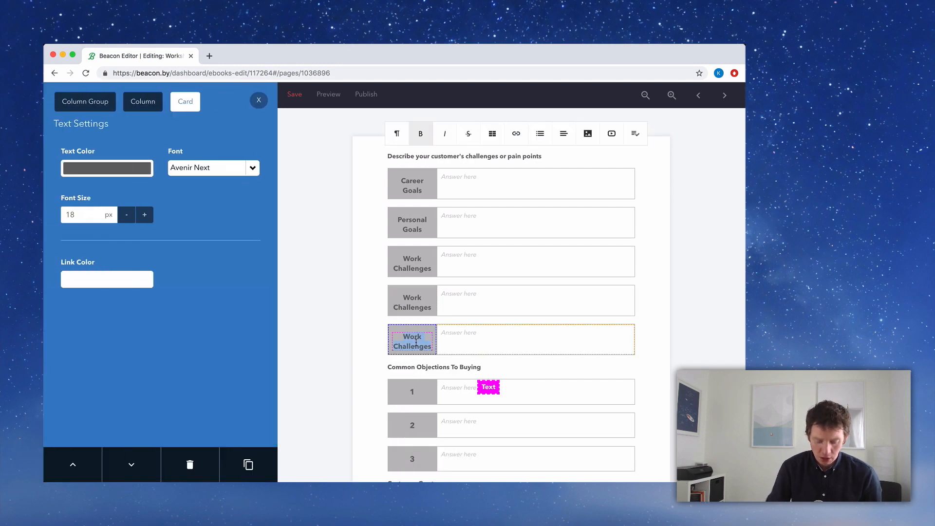
text(Hobbies)
key(super+Tab)
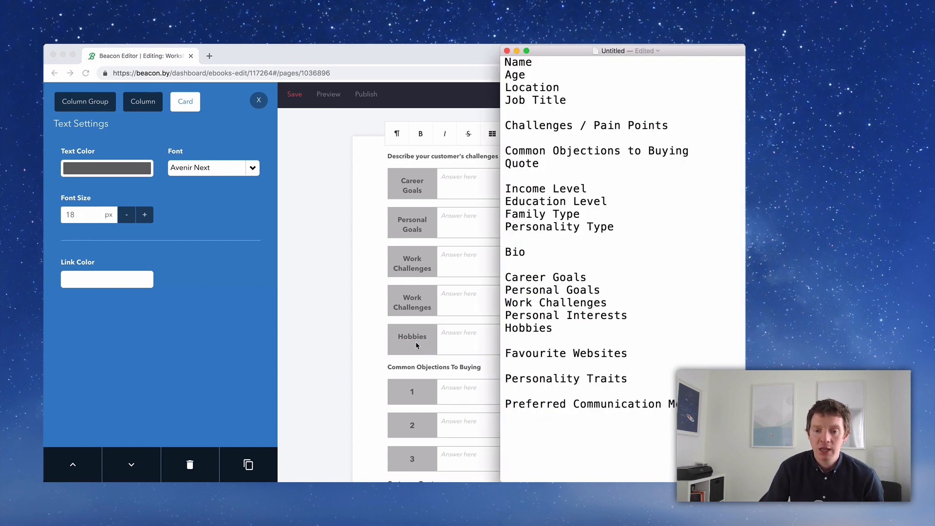
key(super+Tab)
triple_click(414, 302)
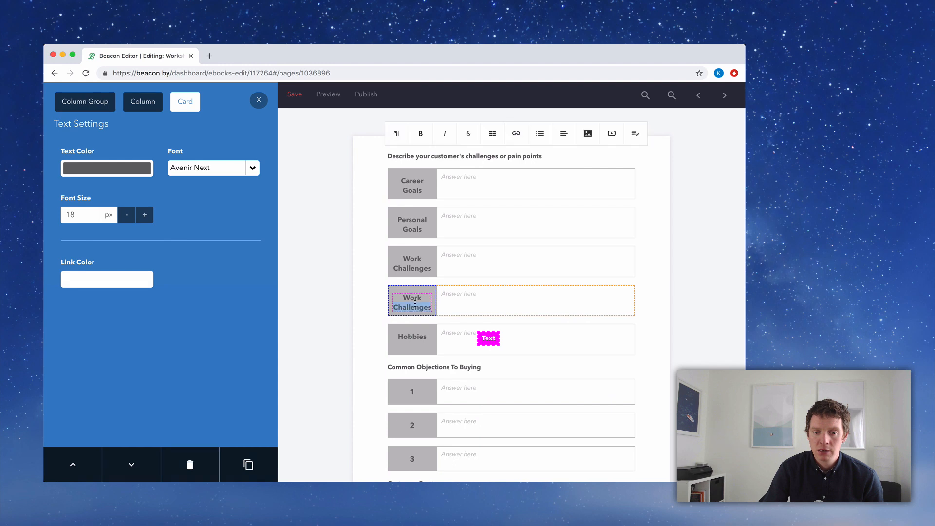
text(Pere)
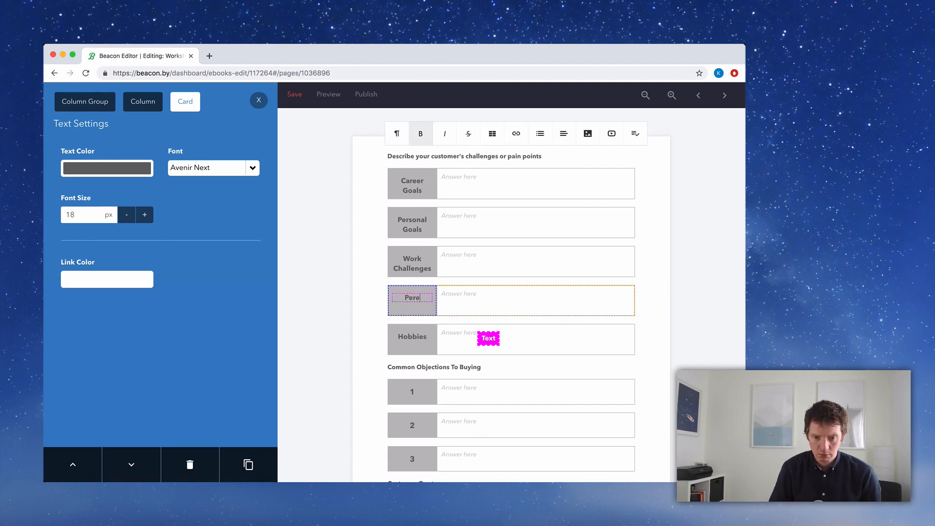
key(BackSpace)
text(sonal Interest)
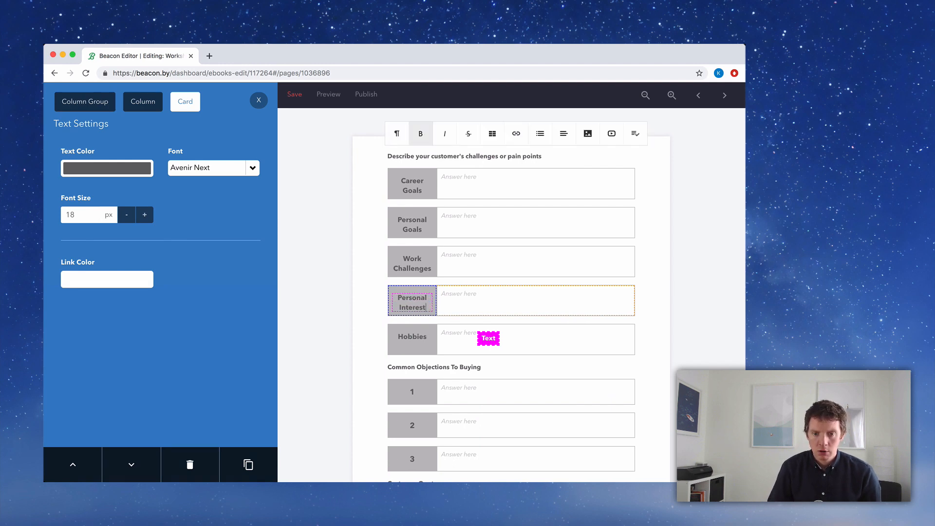
text(s)
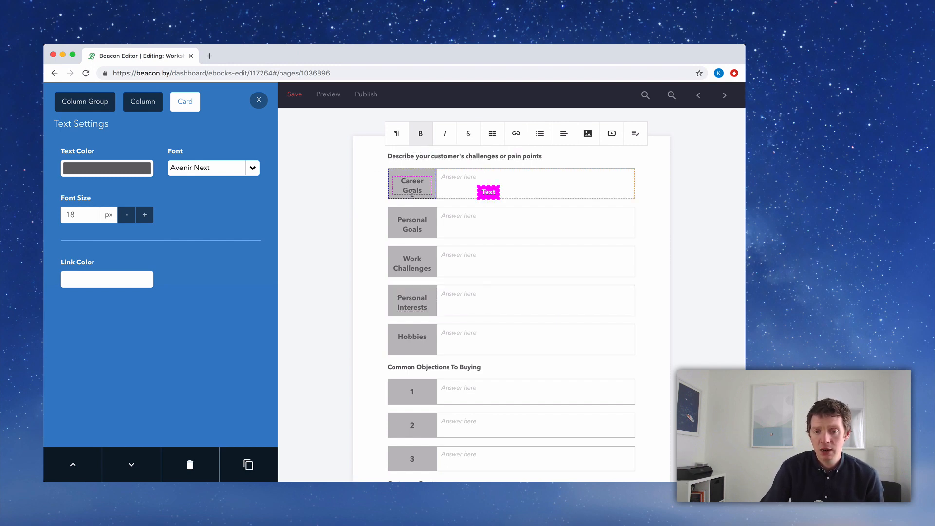
Step: Delete the "Describe your customer's challenges or pain points" heading above the five label rows
click(409, 155)
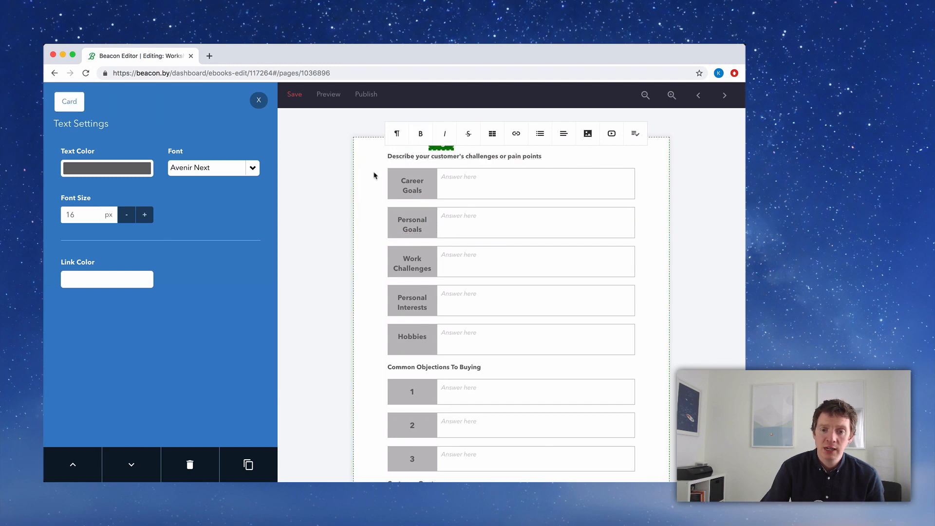
click(191, 463)
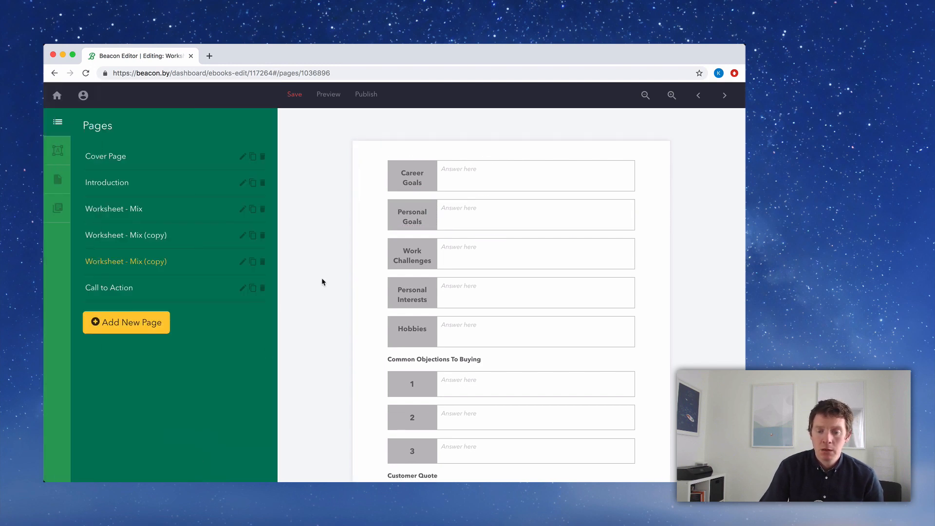
Step: Check the notes for the following field and replace the "Common Objections To Buying" heading with "Favourite Websites"
key(super+Tab)
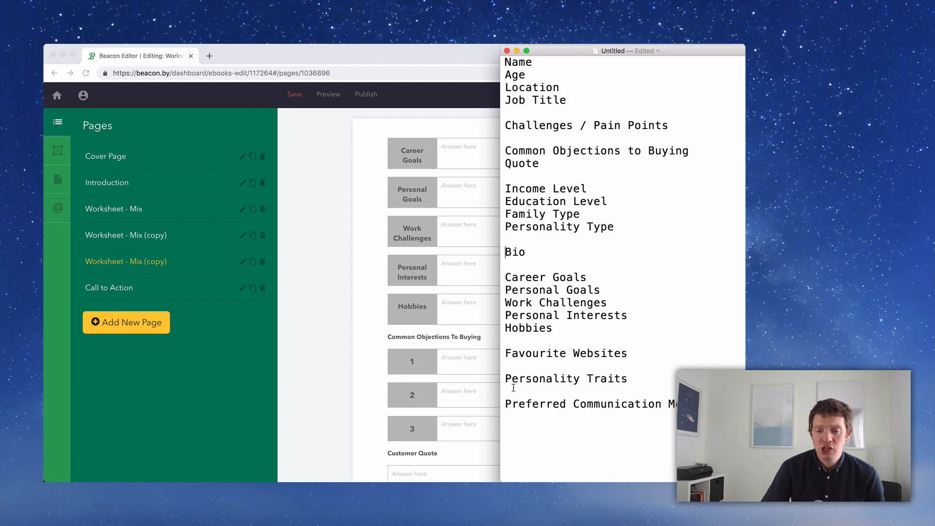
click(506, 355)
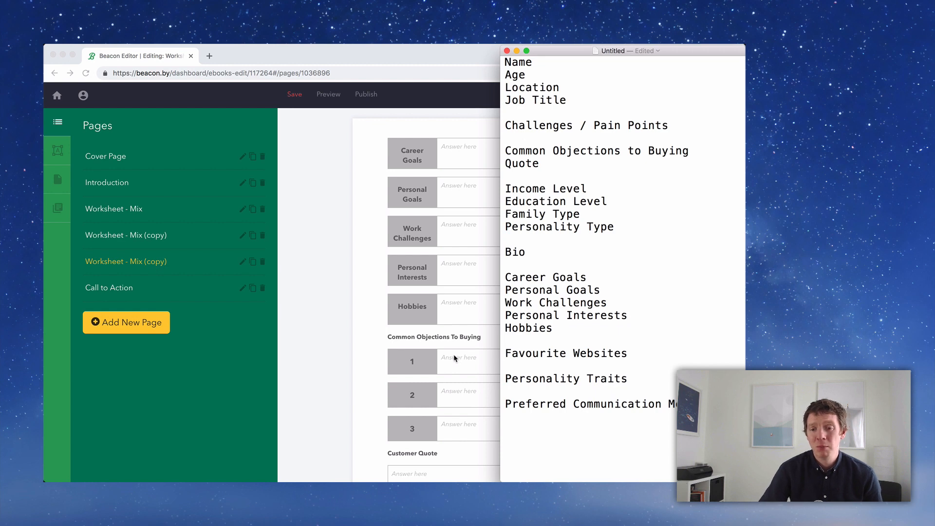
click(341, 322)
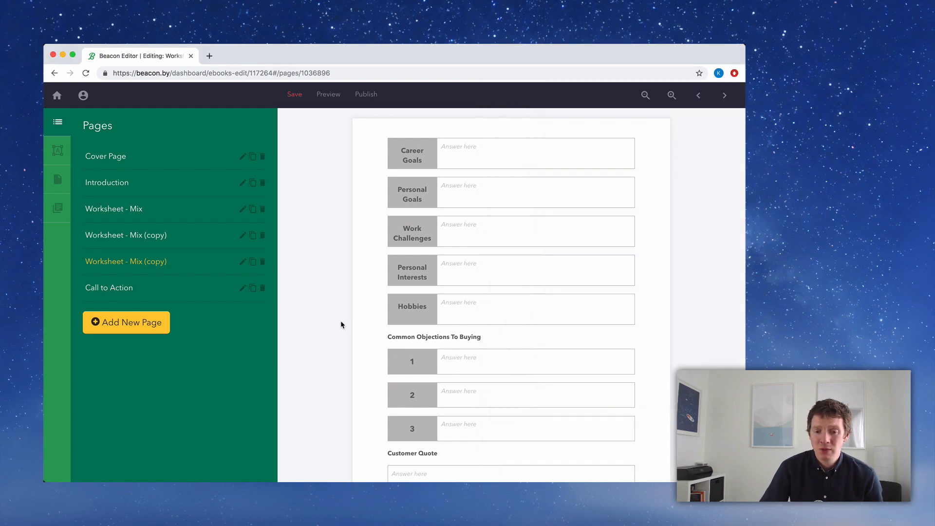
scroll(340, 324, down, 2)
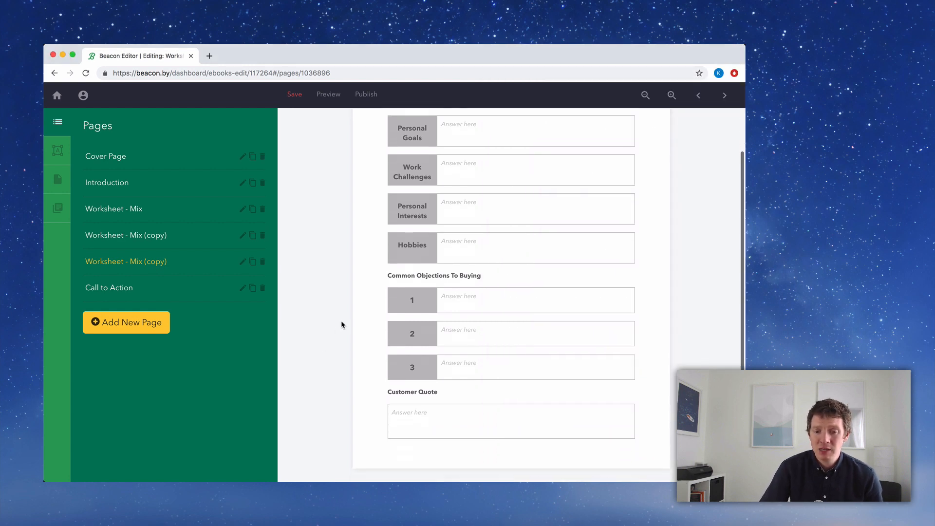
triple_click(409, 271)
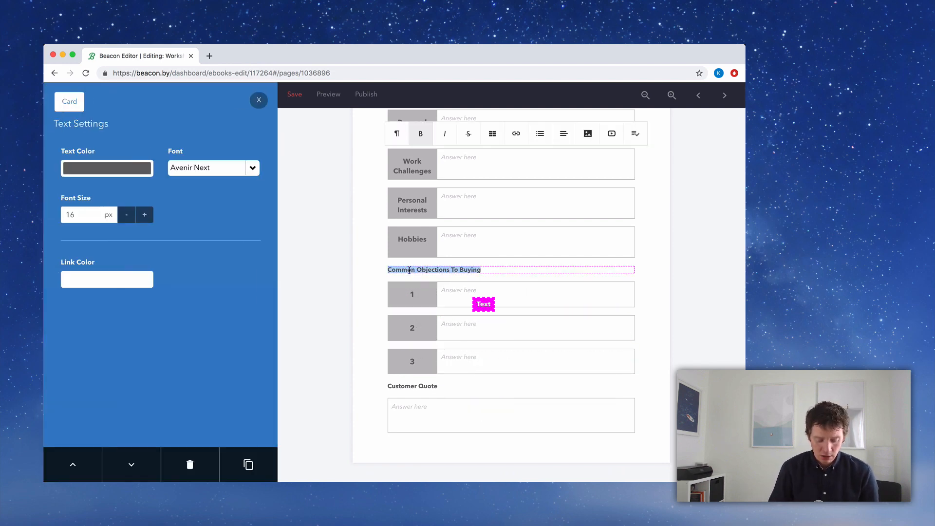
text(Favourite Websites)
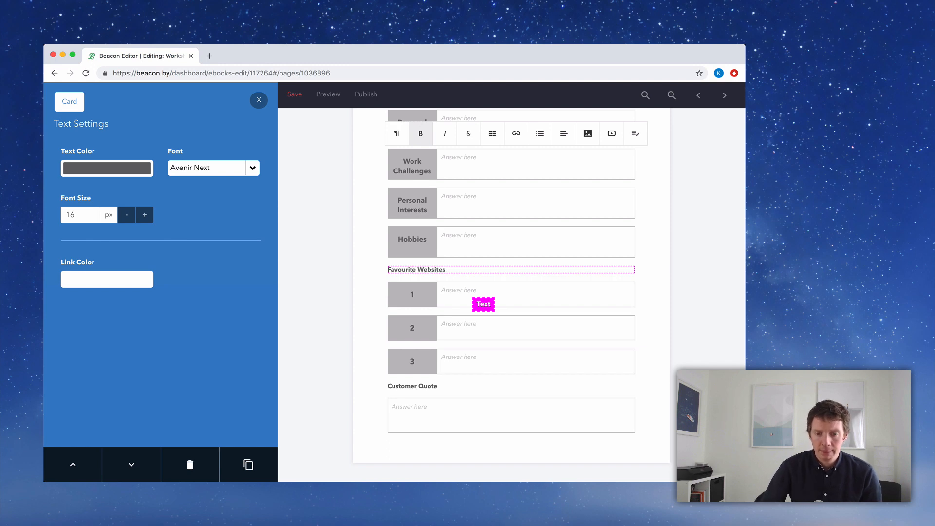
click(533, 292)
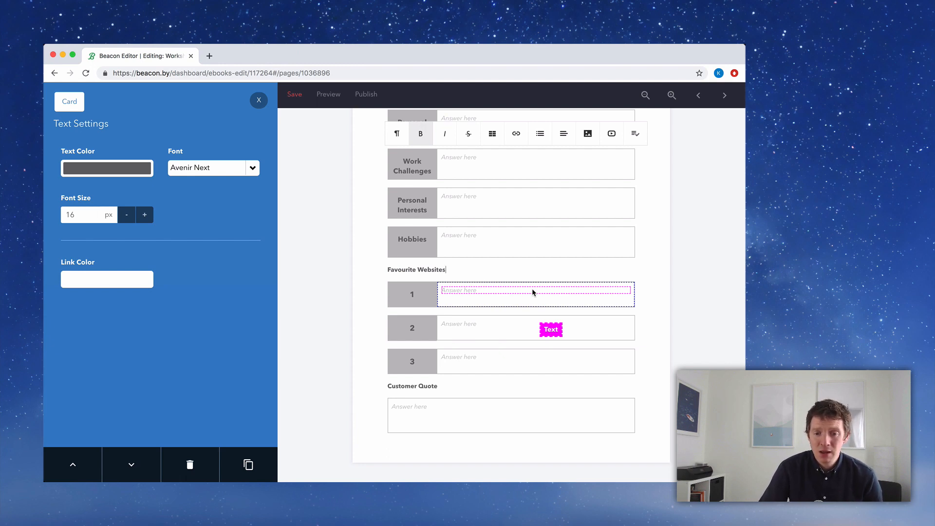
Step: Check the remaining fields in the notes, then delete the "Customer Quote" heading and its whole answer box
key(super+Tab)
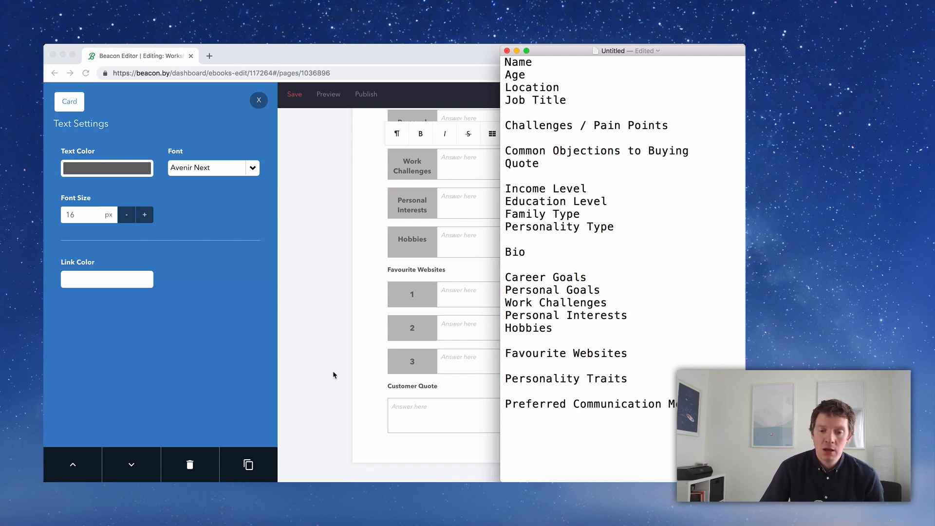
click(309, 373)
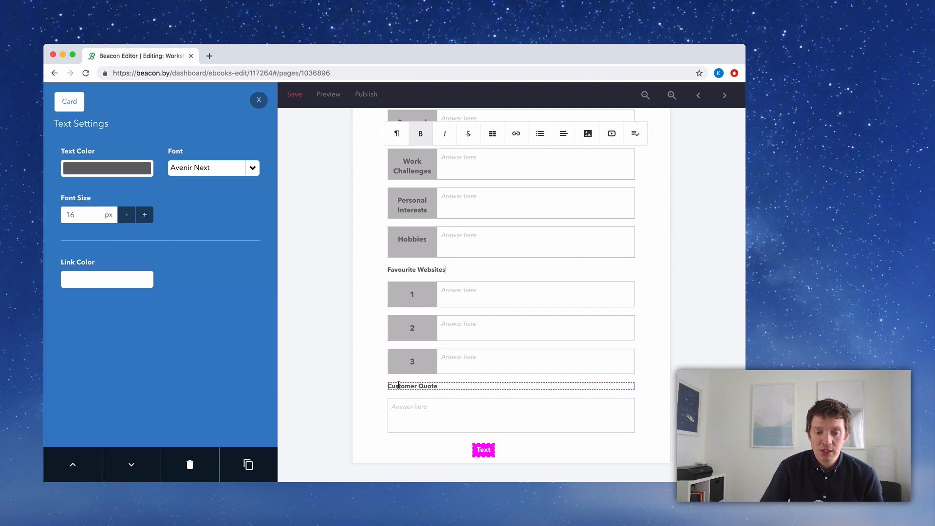
click(190, 465)
click(399, 418)
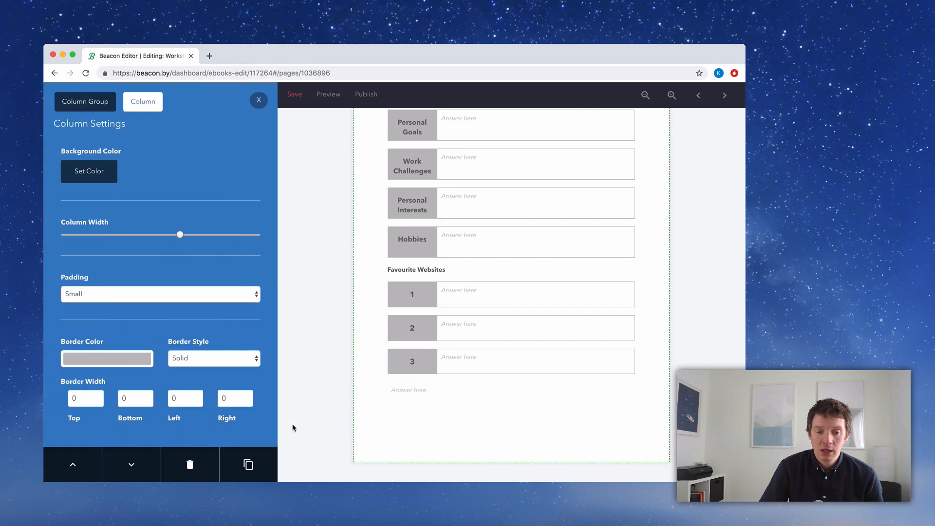
click(201, 464)
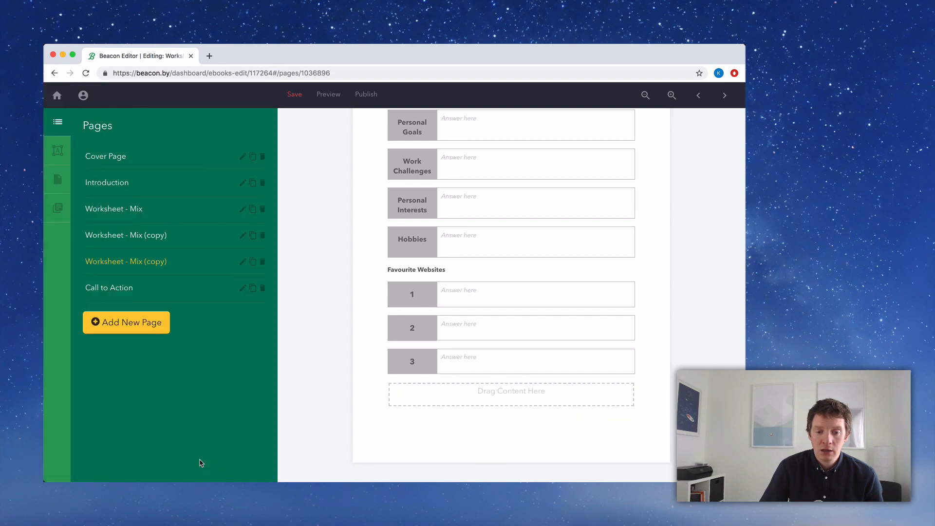
click(407, 399)
click(205, 462)
scroll(310, 357, up, 3)
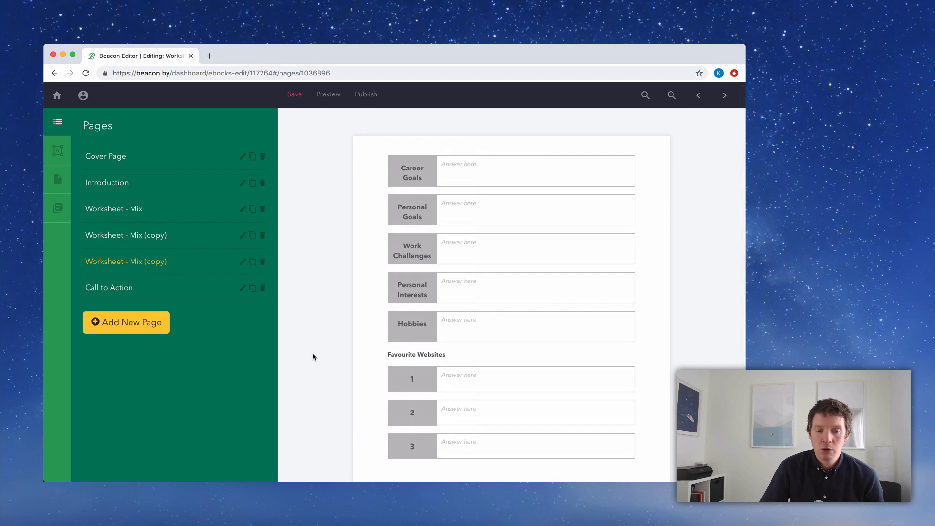
Step: Review the fields left in the notes and add a new page from the "Worksheet - Medium Boxes" template
key(super+Tab)
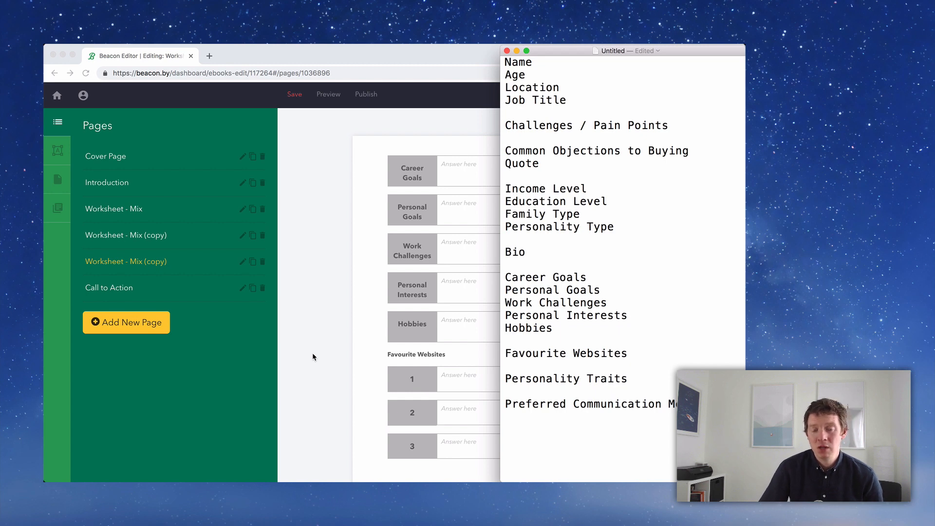
click(310, 357)
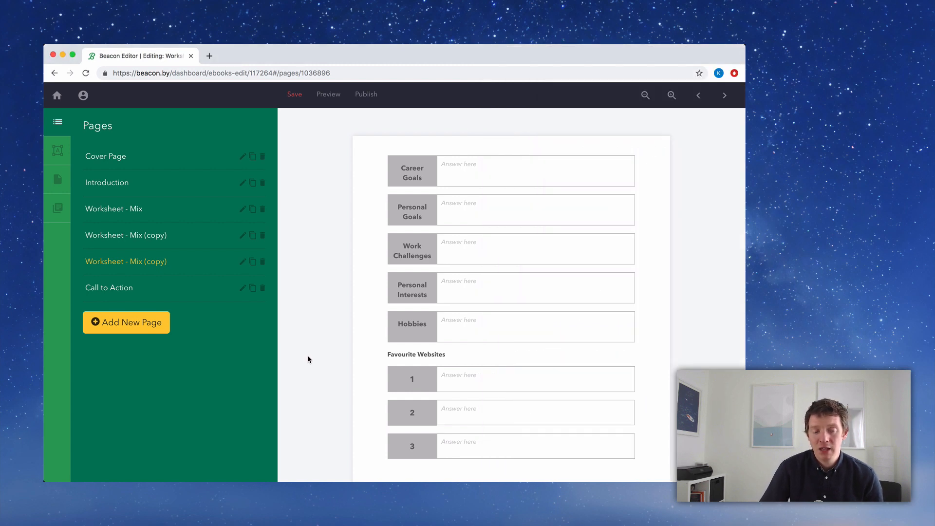
click(125, 325)
click(240, 243)
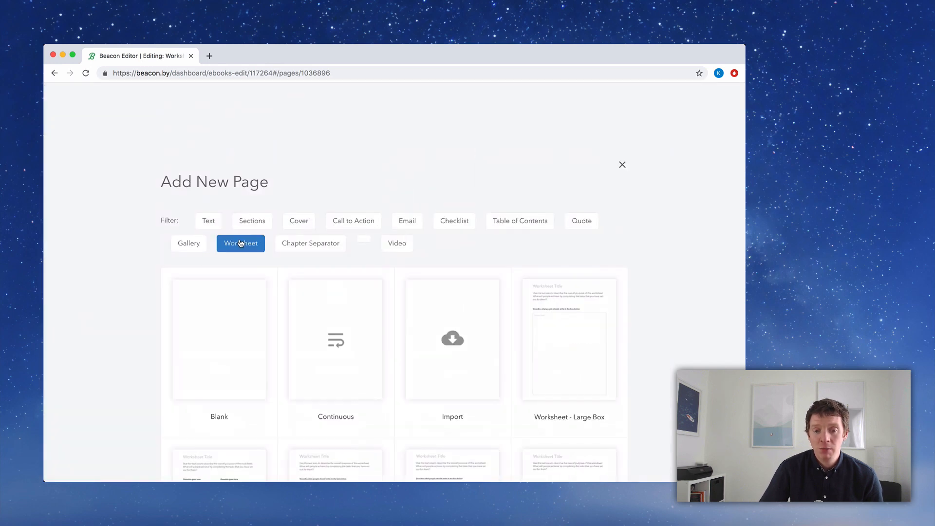
scroll(240, 244, down, 5)
scroll(240, 243, down, 1)
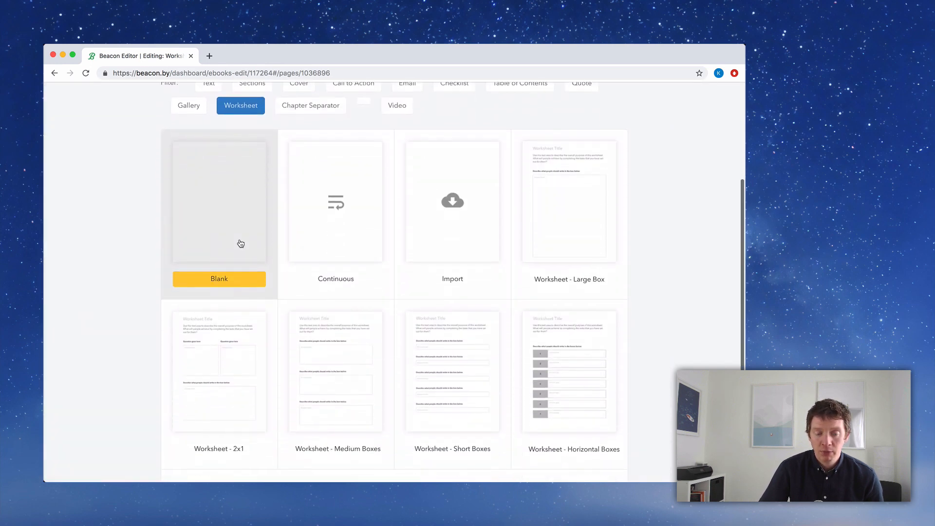
scroll(240, 243, down, 1)
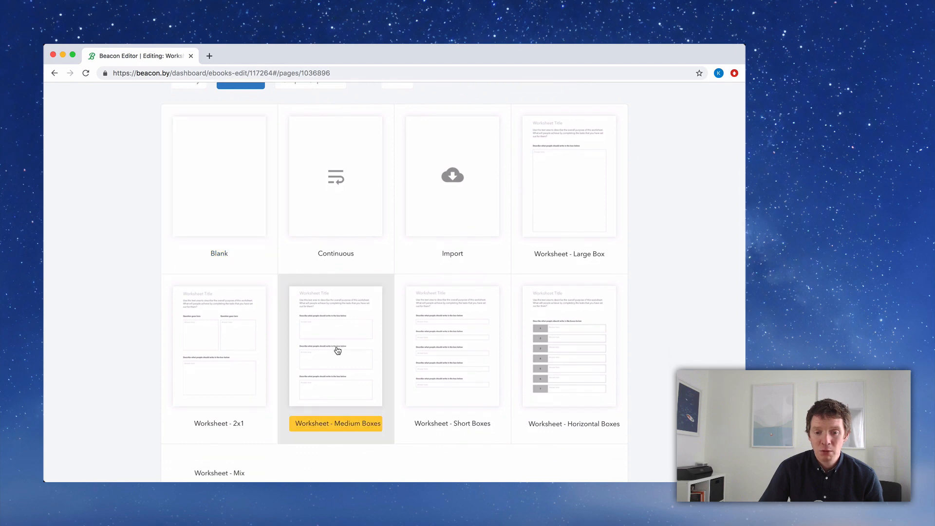
scroll(348, 338, down, 1)
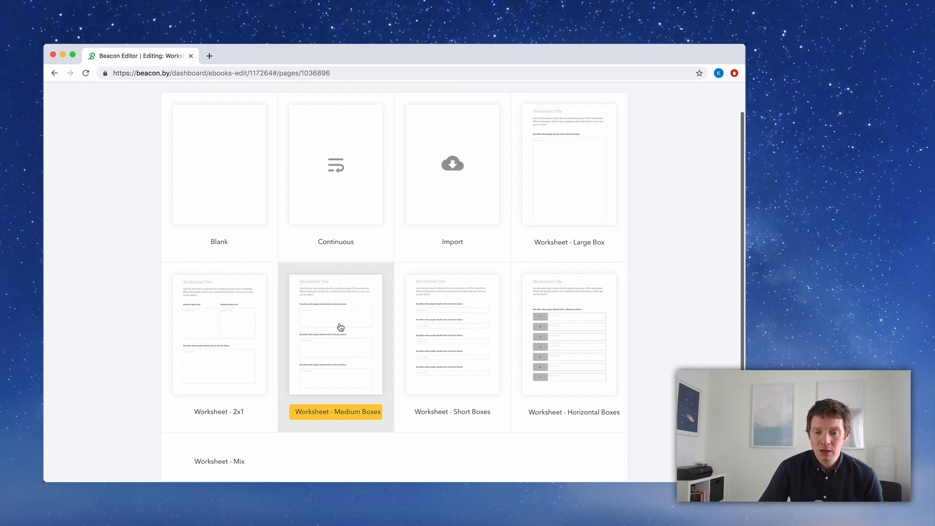
click(340, 326)
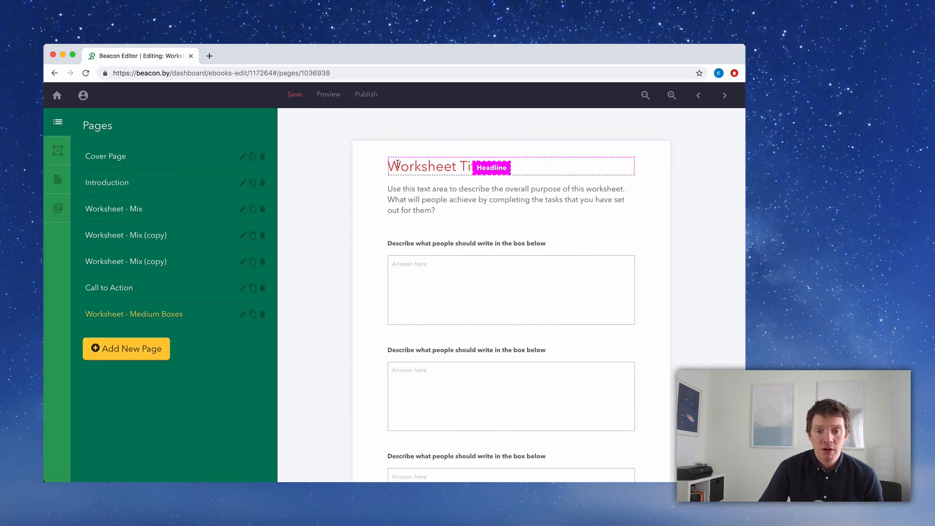
Step: Delete the new page's title and introductory text, and change the first box's heading to "Personality Traits"
click(195, 460)
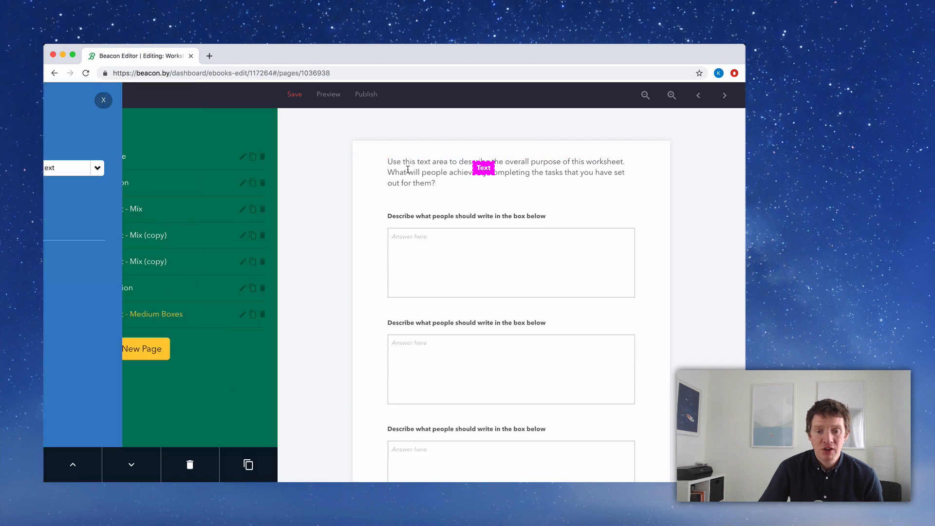
click(190, 460)
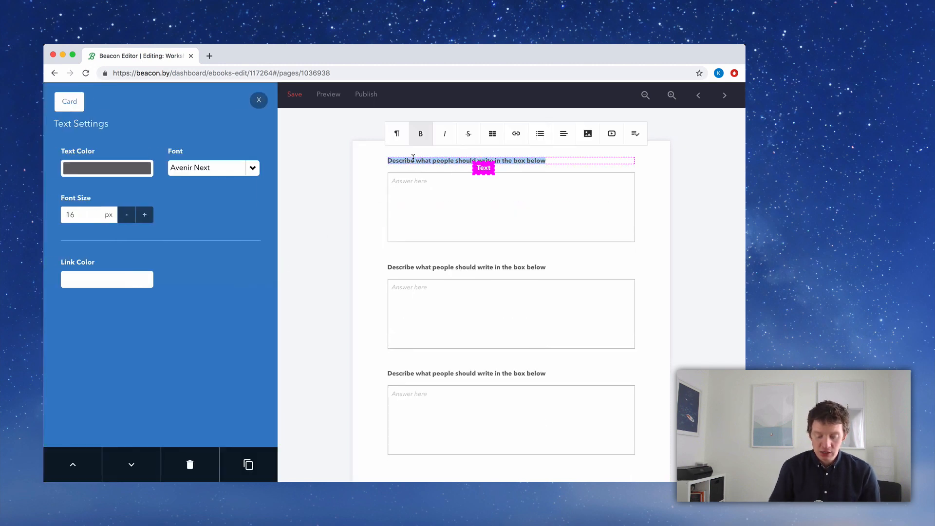
text(Personality Traits)
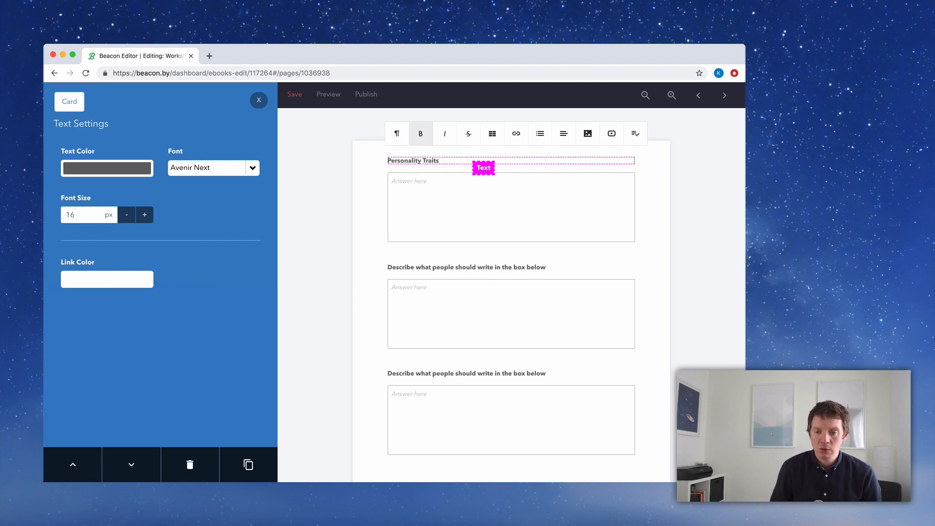
Step: Check the notes for the last field and change the second box's heading to "Preferred Communication Method"
key(super+Tab)
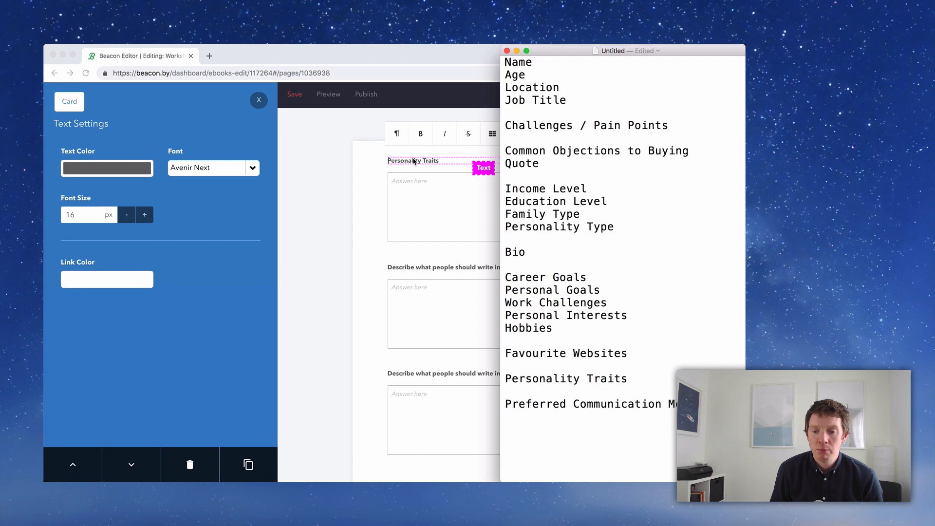
key(super+Tab)
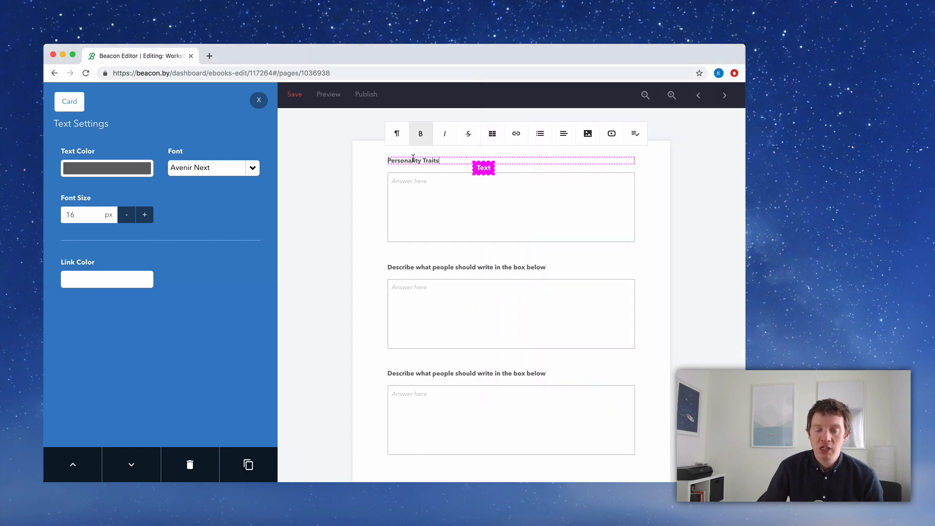
triple_click(438, 267)
text(Prefer)
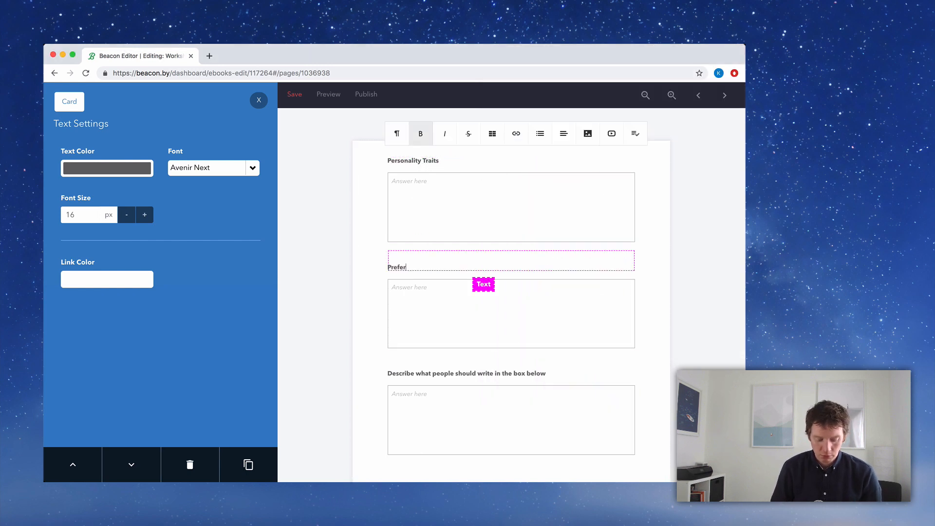
text(red Communicat)
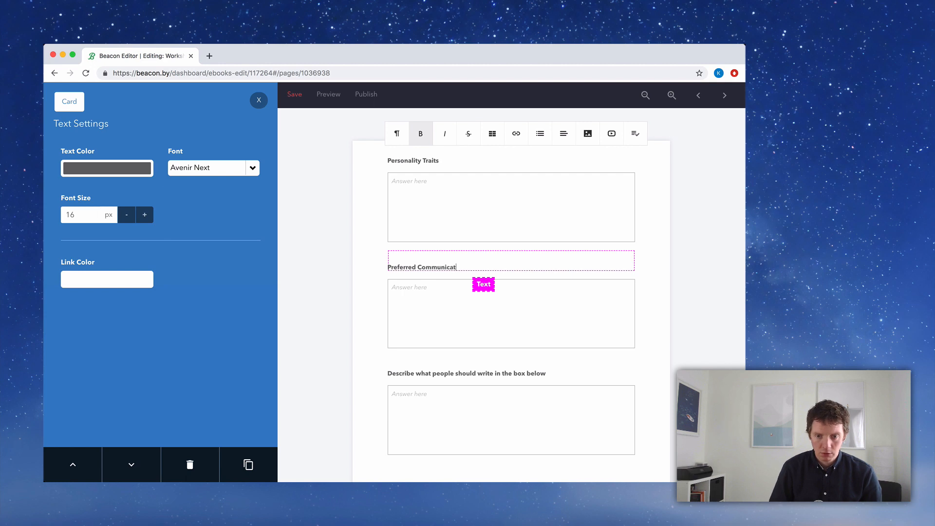
text(ion Meg)
text(thod)
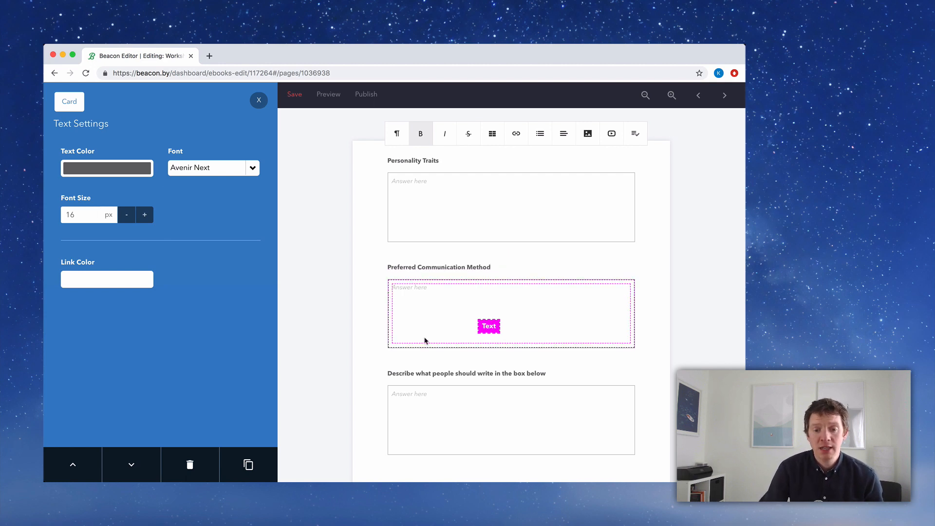
Step: Delete the third placeholder heading and its answer box below the "Preferred Communication Method" section
click(411, 375)
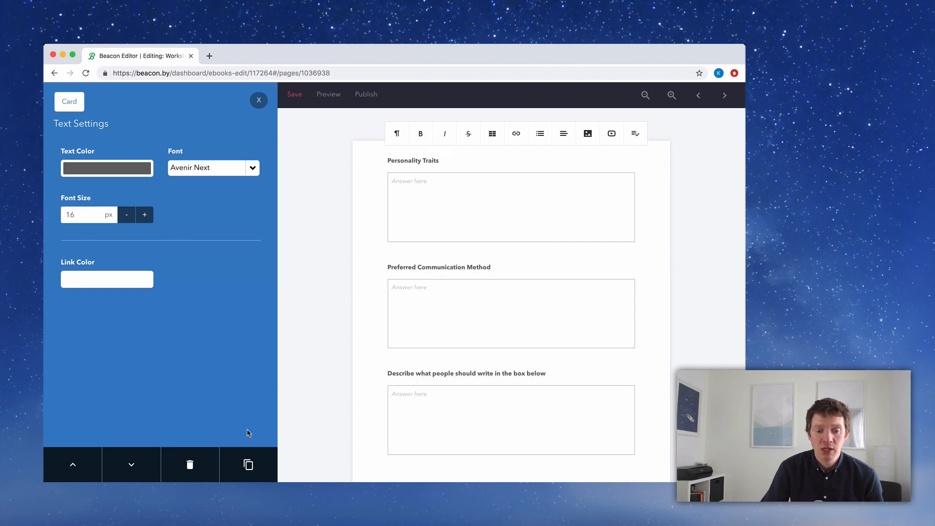
click(190, 464)
click(402, 360)
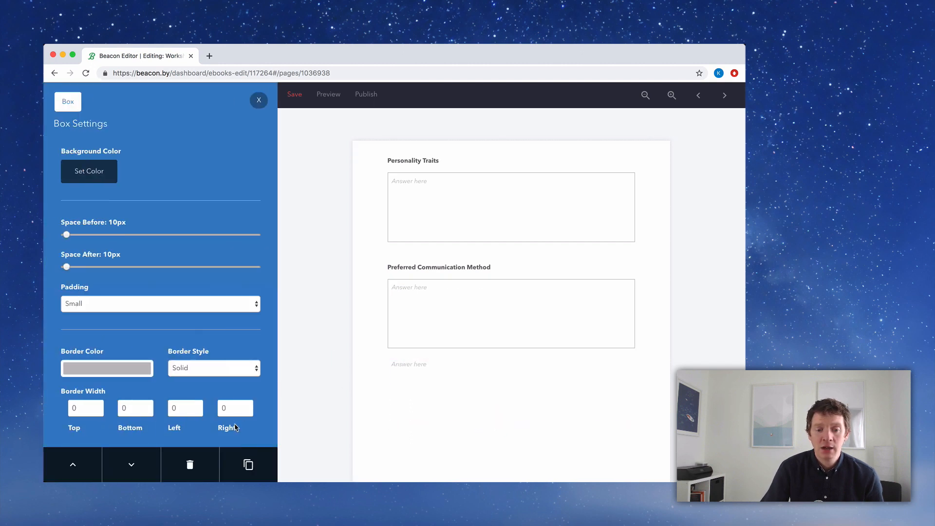
click(190, 464)
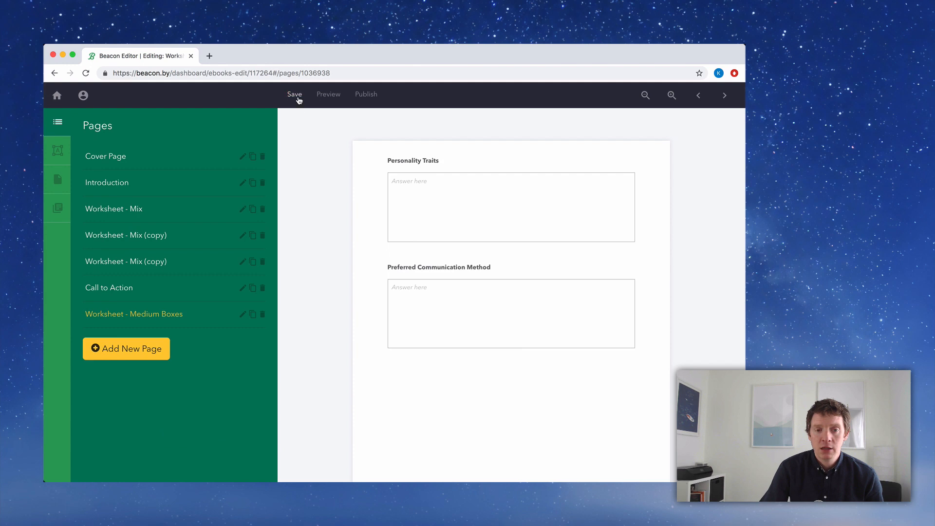
Step: Open the workbook preview and review the cover, the introduction and the first worksheet page down to "Customer Quote"
click(325, 96)
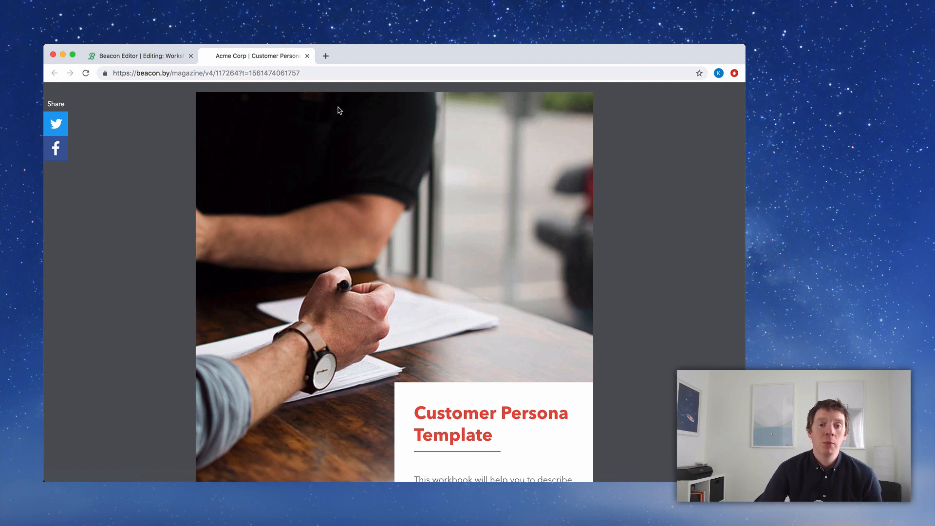
scroll(640, 162, down, 5)
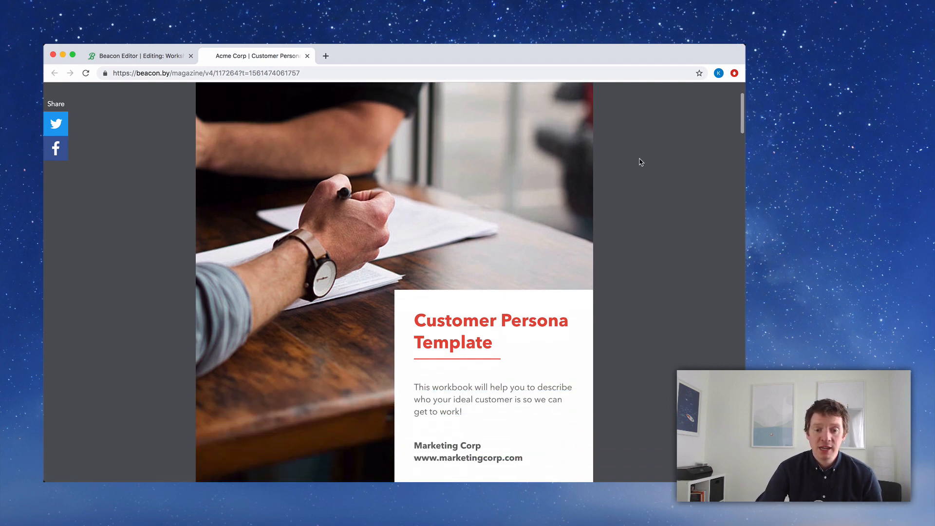
scroll(640, 162, down, 10)
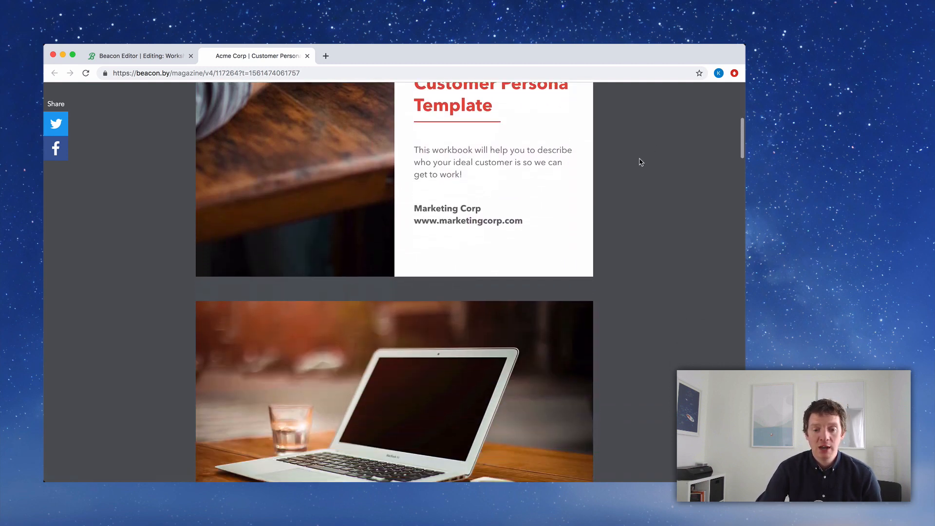
scroll(640, 162, down, 3)
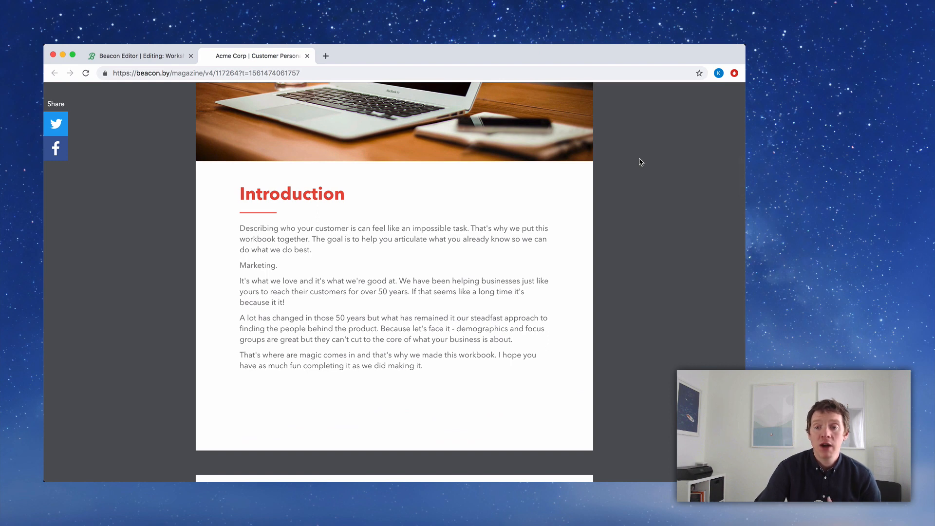
scroll(640, 162, down, 8)
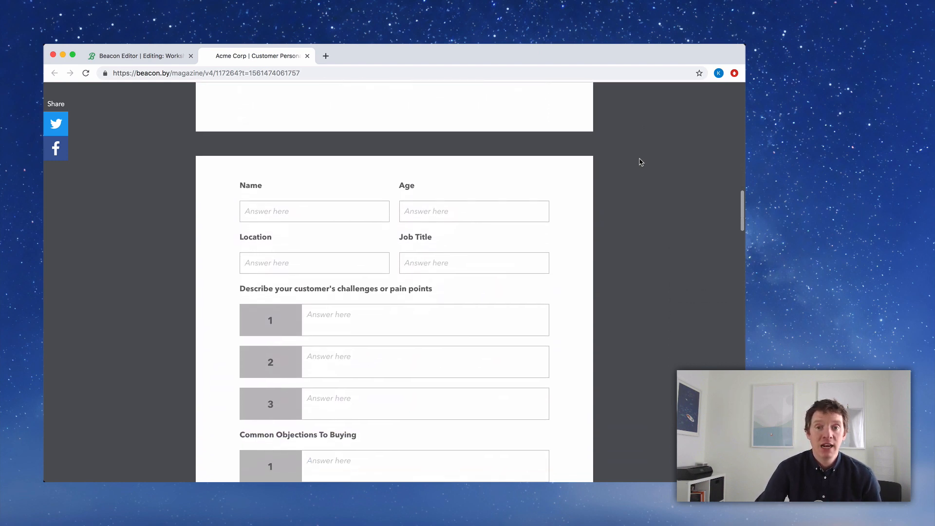
scroll(641, 162, down, 3)
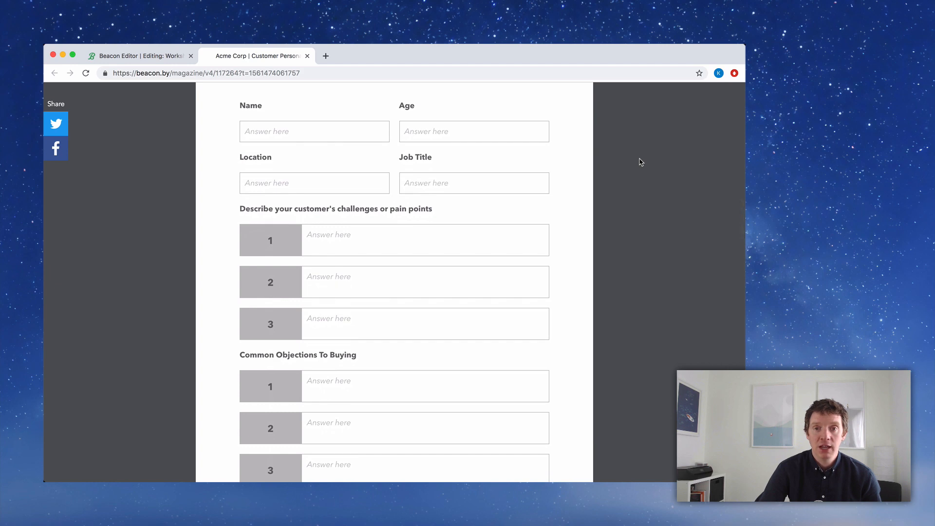
scroll(641, 162, up, 1)
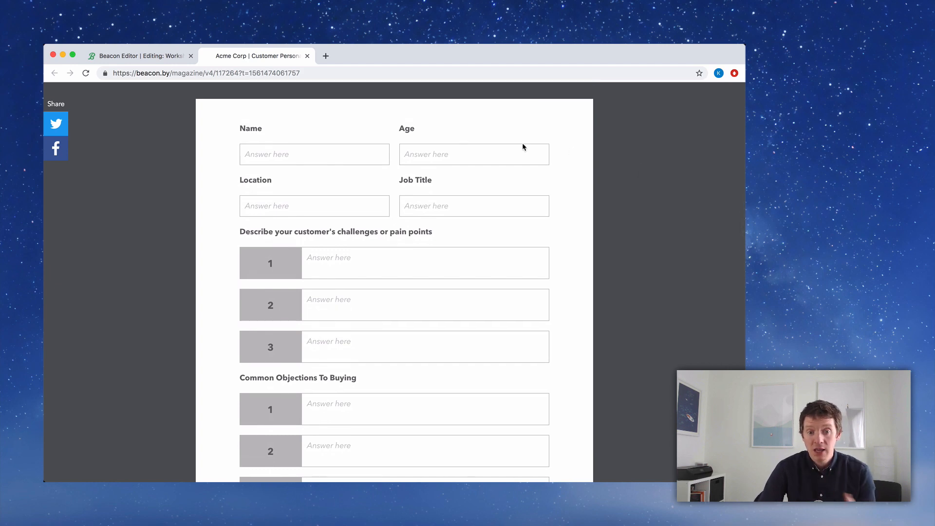
scroll(523, 147, down, 3)
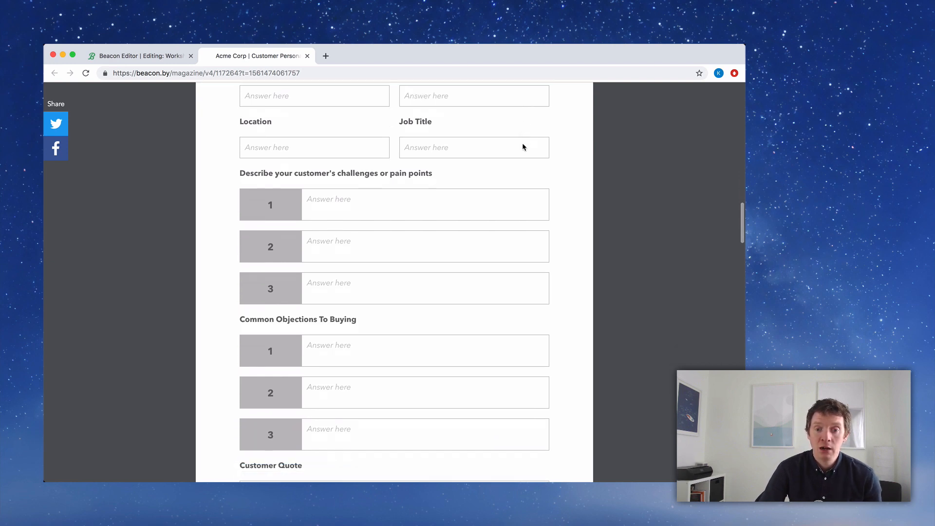
scroll(461, 184, down, 5)
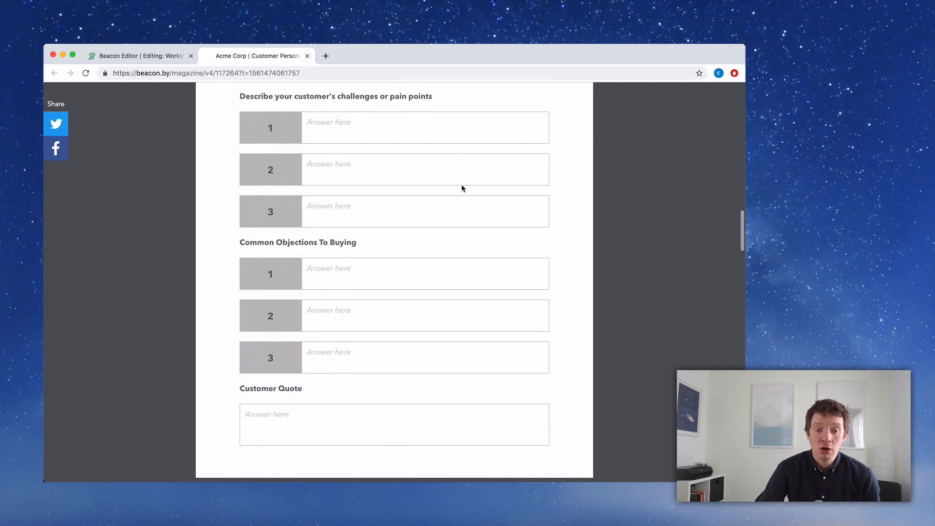
scroll(461, 187, down, 8)
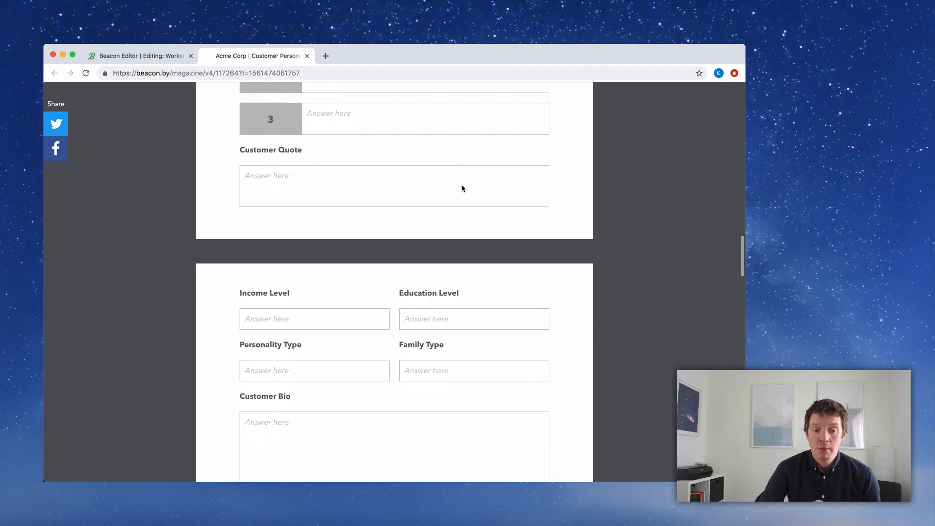
Step: Review the rest of the preview, from the income and education fields through the Call To Action to the personality traits page
scroll(416, 188, down, 6)
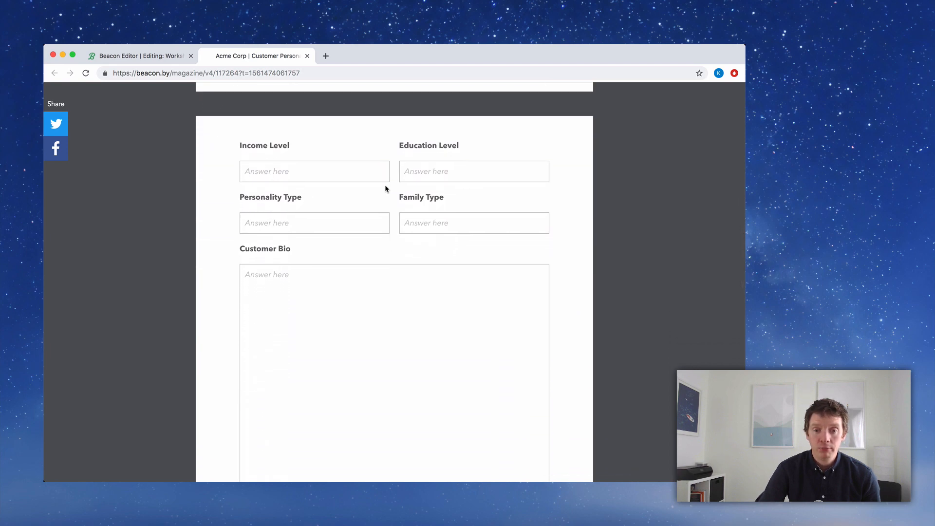
scroll(386, 185, down, 5)
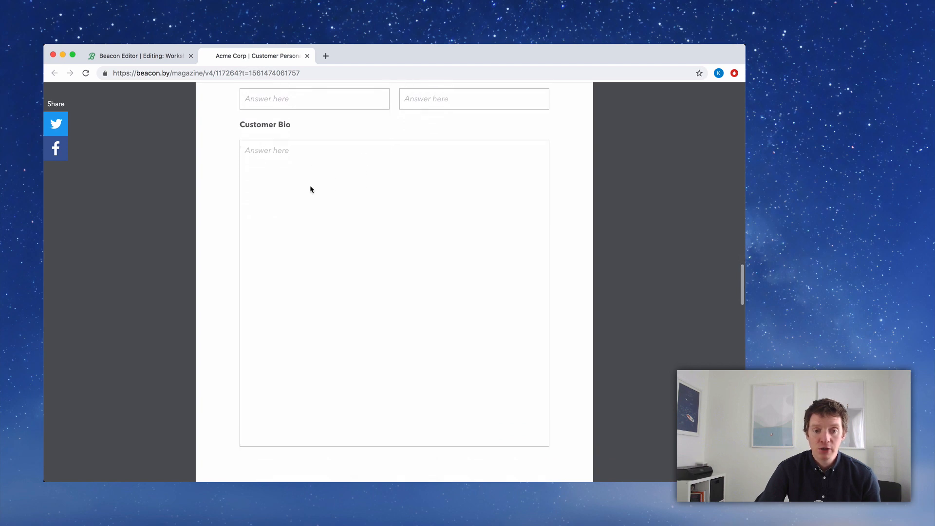
scroll(310, 189, down, 10)
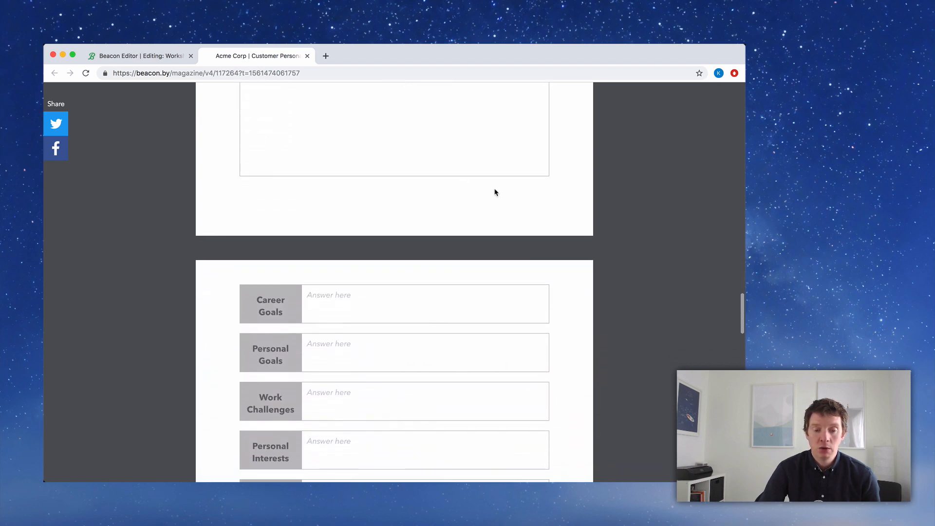
scroll(494, 192, down, 4)
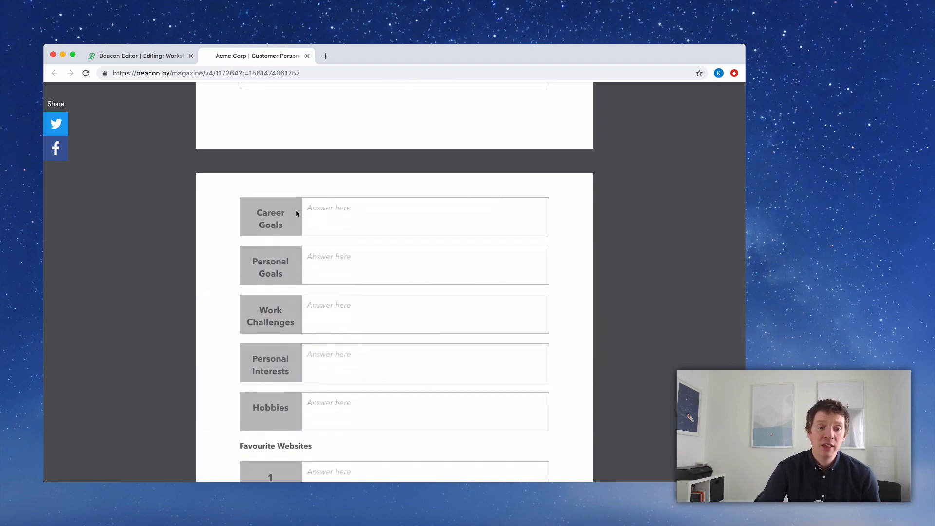
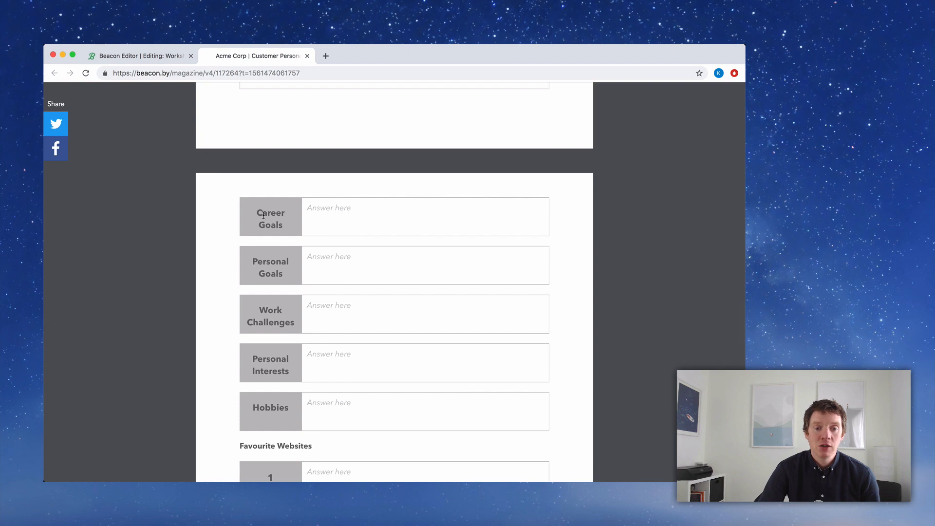
scroll(168, 221, down, 5)
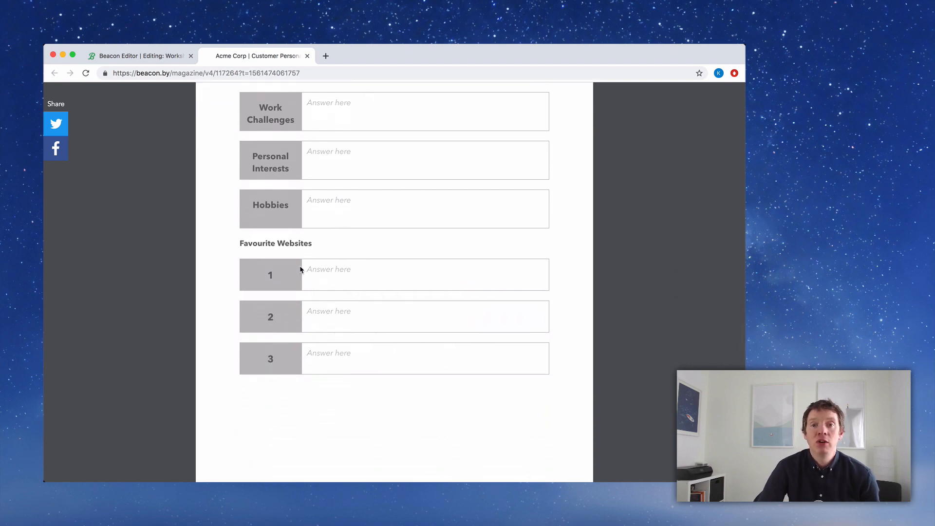
scroll(300, 269, down, 10)
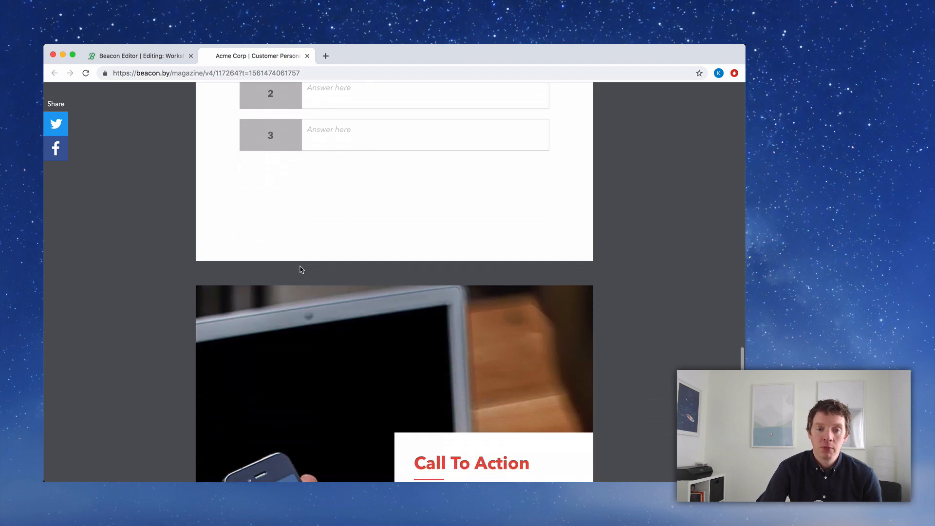
scroll(300, 269, down, 4)
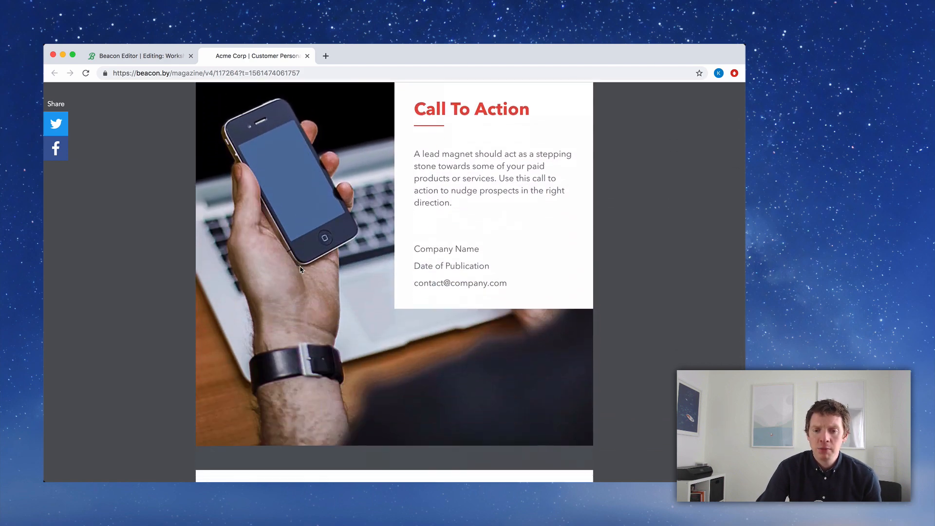
scroll(300, 253, down, 6)
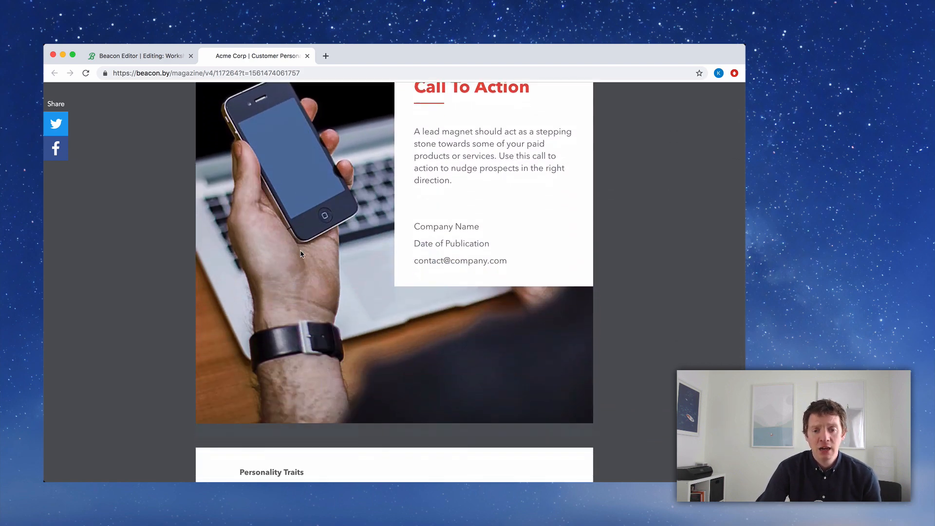
scroll(301, 254, down, 3)
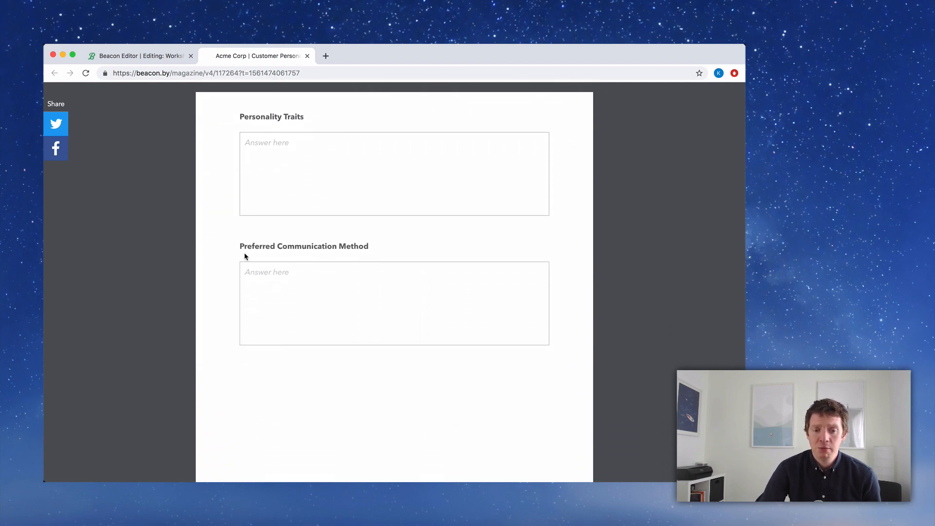
scroll(245, 256, down, 3)
scroll(245, 256, up, 8)
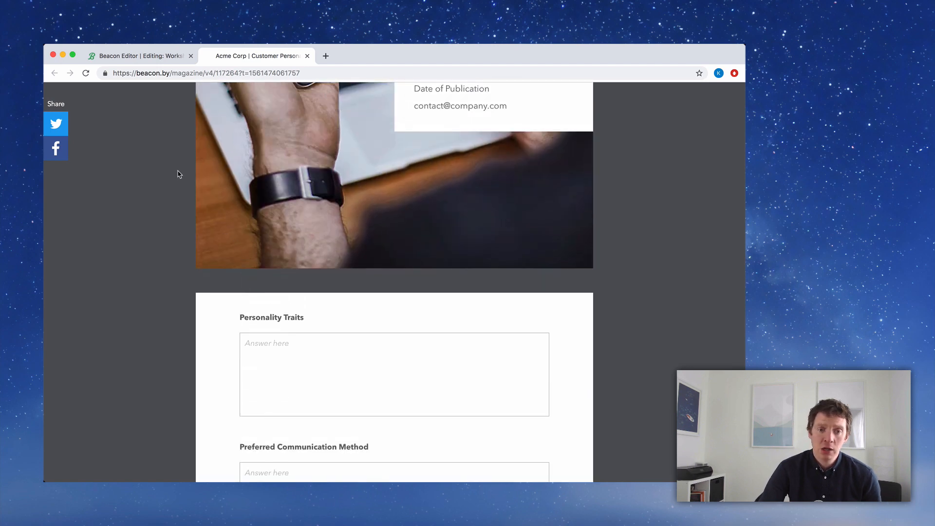
Step: Return to the Beacon editor, move the "Call to Action" page below "Worksheet - Medium Boxes" and open it
click(160, 62)
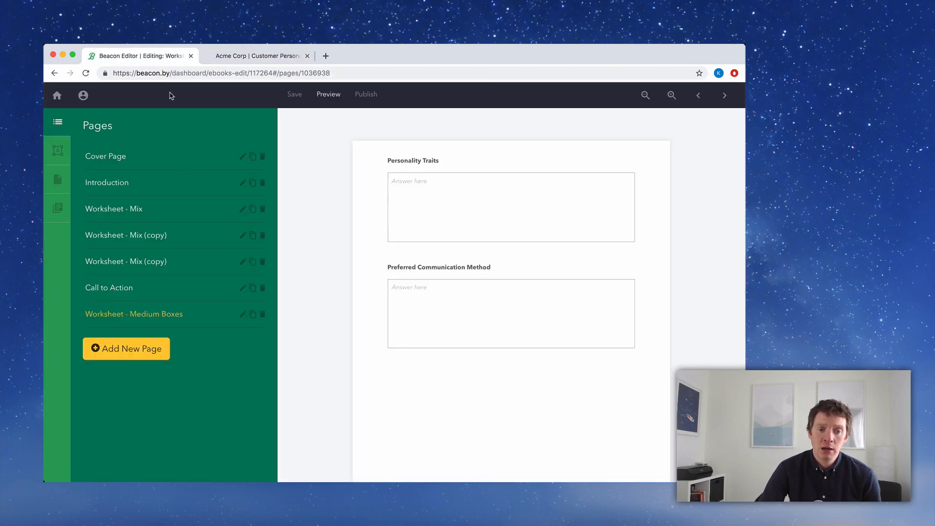
drag(160, 291, 156, 321)
click(157, 322)
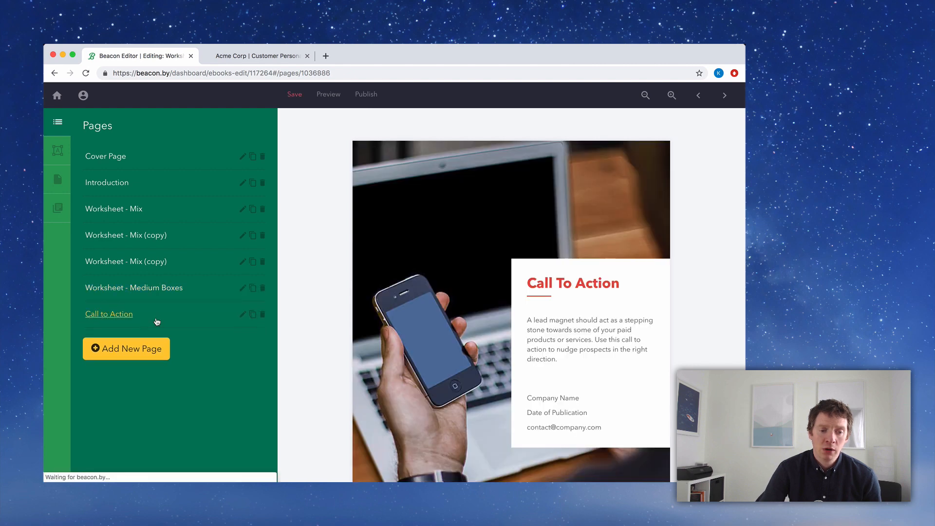
Step: Change the Call to Action page's headline to "Book A Consultation"
triple_click(585, 284)
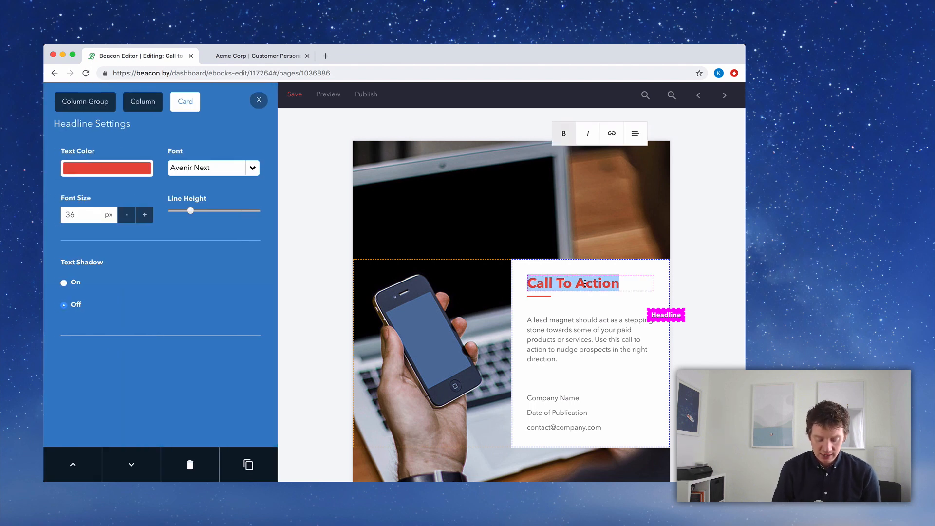
text(Book A Cons)
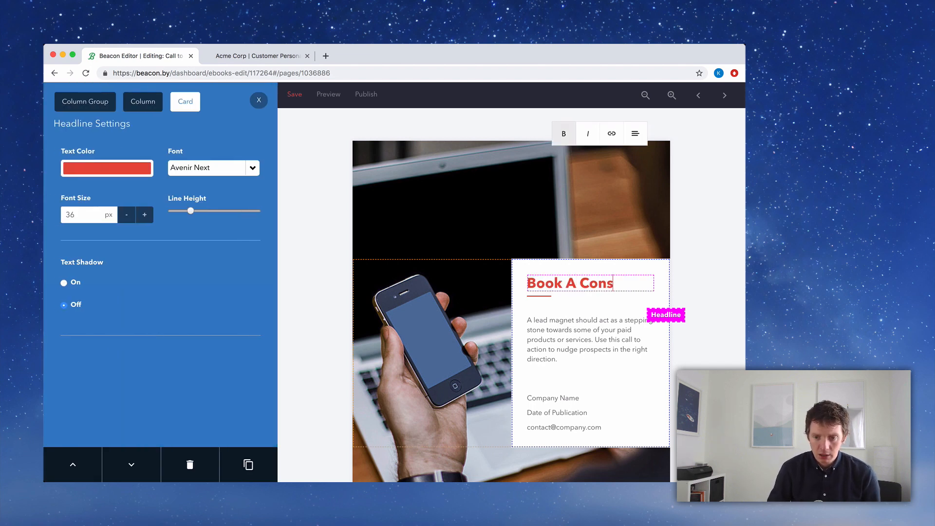
text(ultation)
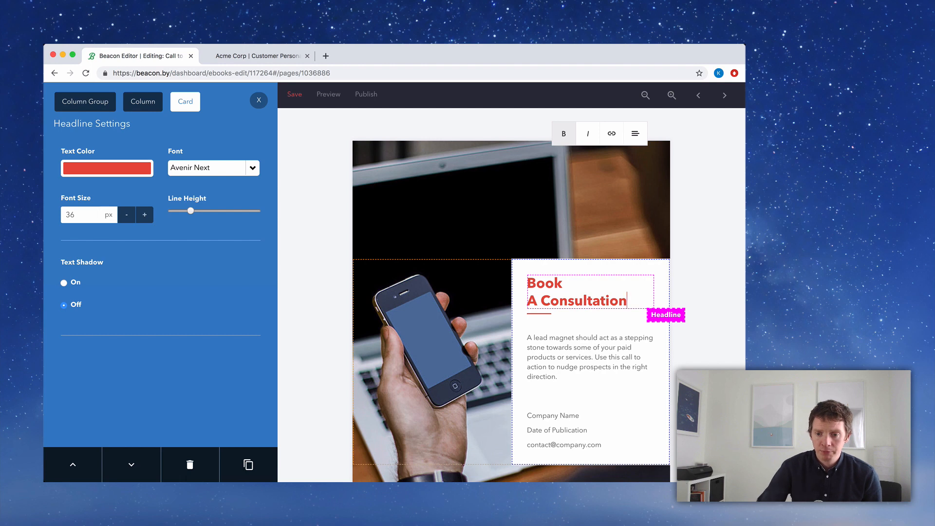
Step: Replace the paragraph under the headline with "Now you know who your ideal customer is let us find them for you."
triple_click(584, 338)
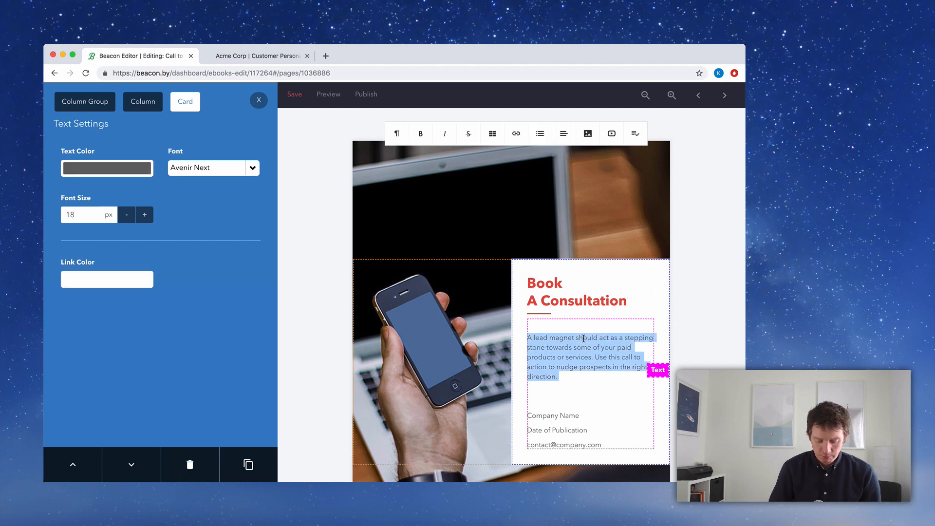
text(Now you know wh)
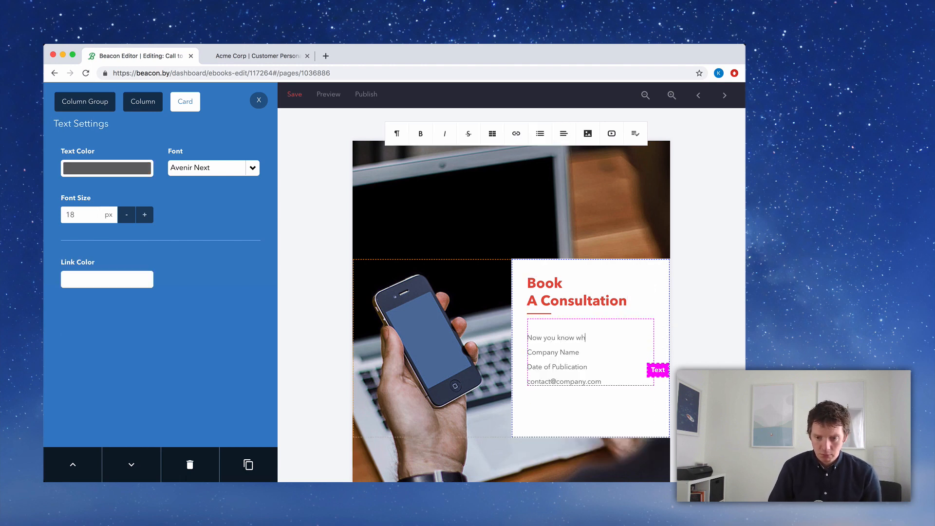
text(o your )
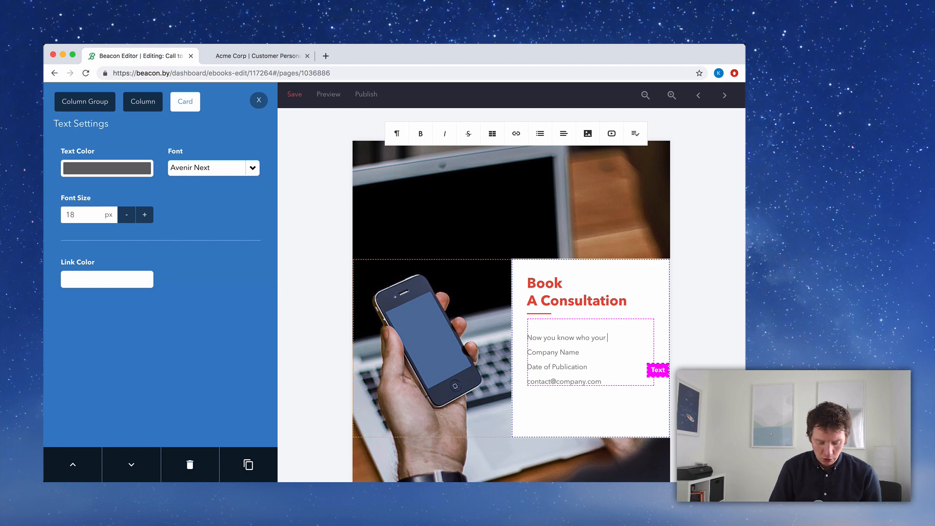
text(ideal customer is )
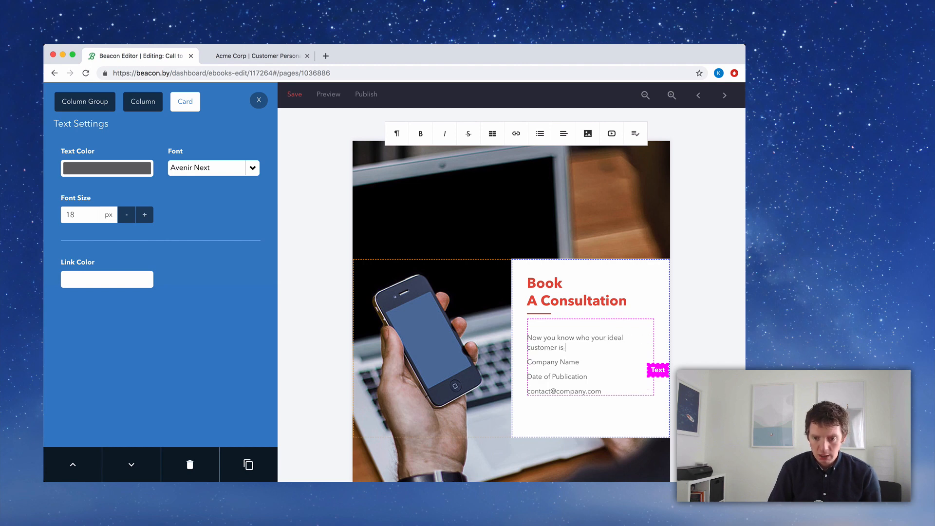
text(let us )
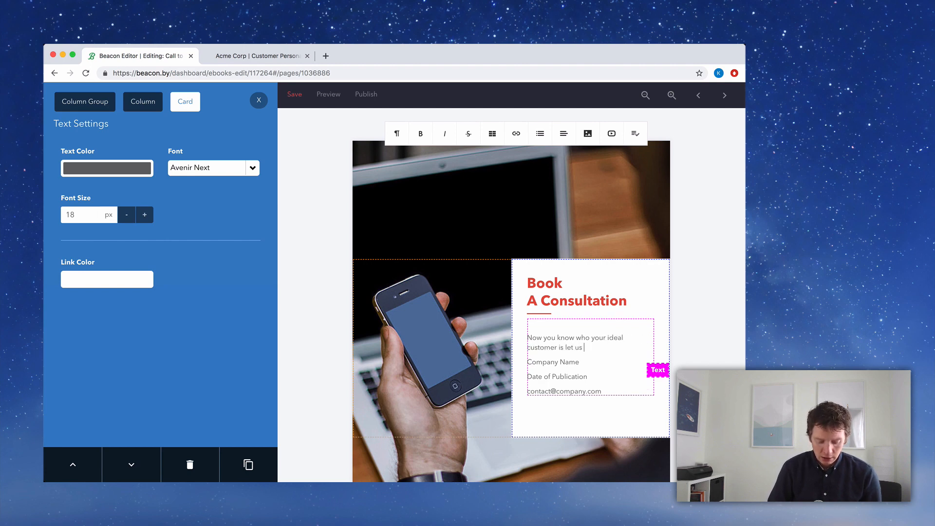
text(find them for you.)
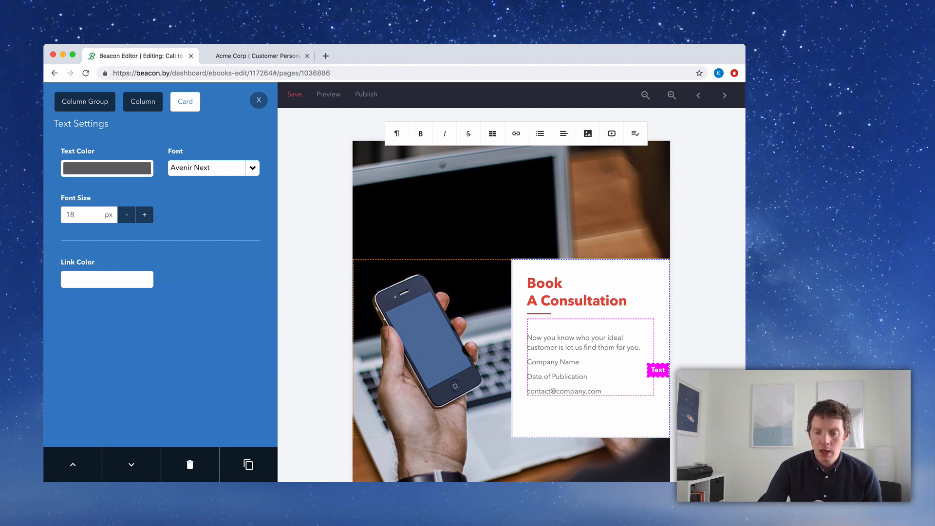
Step: Delete the company name, date of publication and contact email placeholder lines below the consultation paragraph
drag(527, 362, 603, 388)
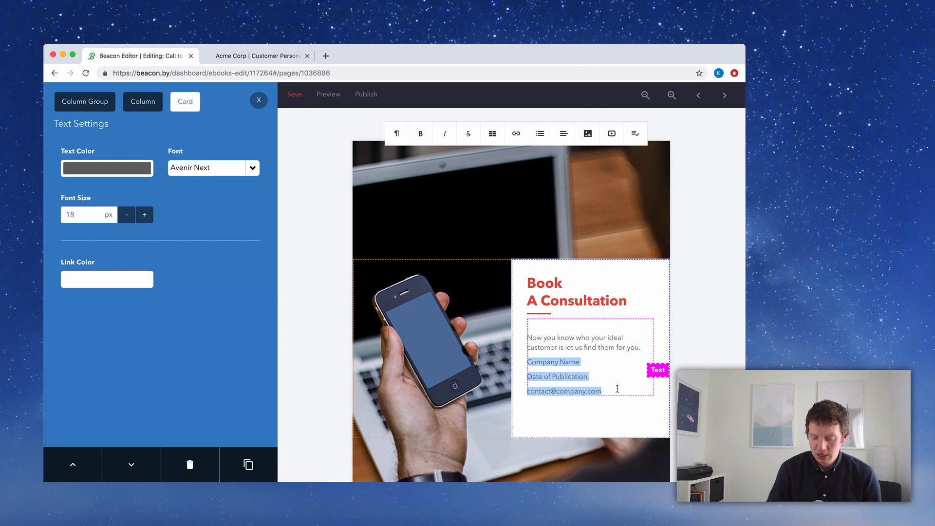
key(BackSpace)
key(BackSpace)
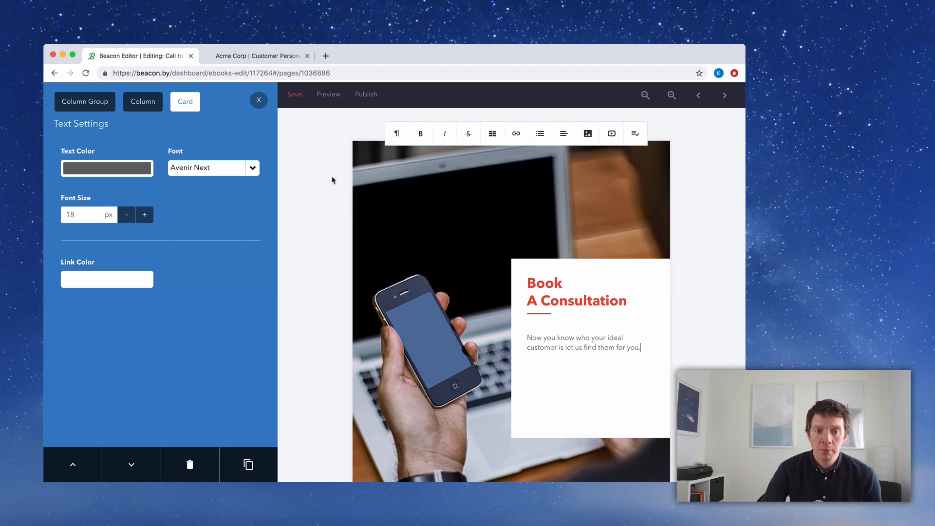
click(262, 102)
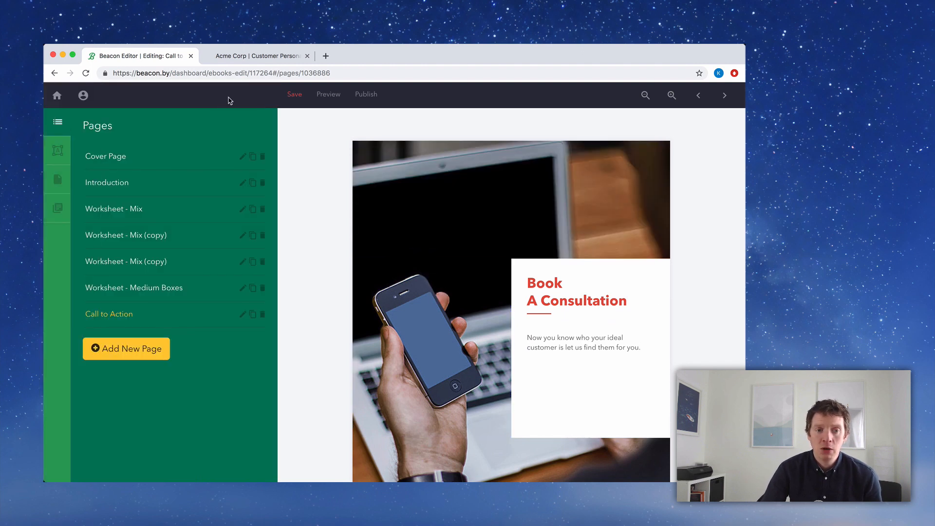
Step: Add a Button content card to the white "Book A Consultation" column
click(64, 154)
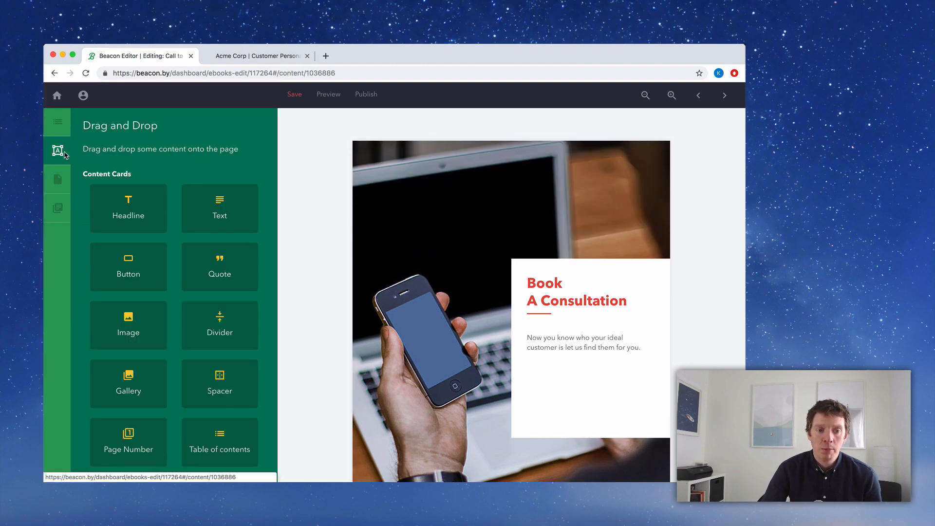
scroll(103, 156, down, 3)
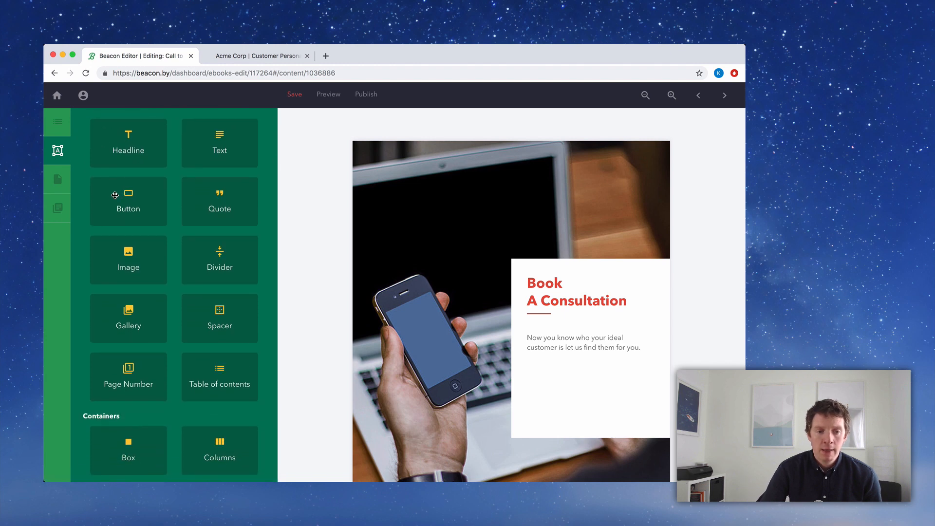
drag(104, 191, 587, 402)
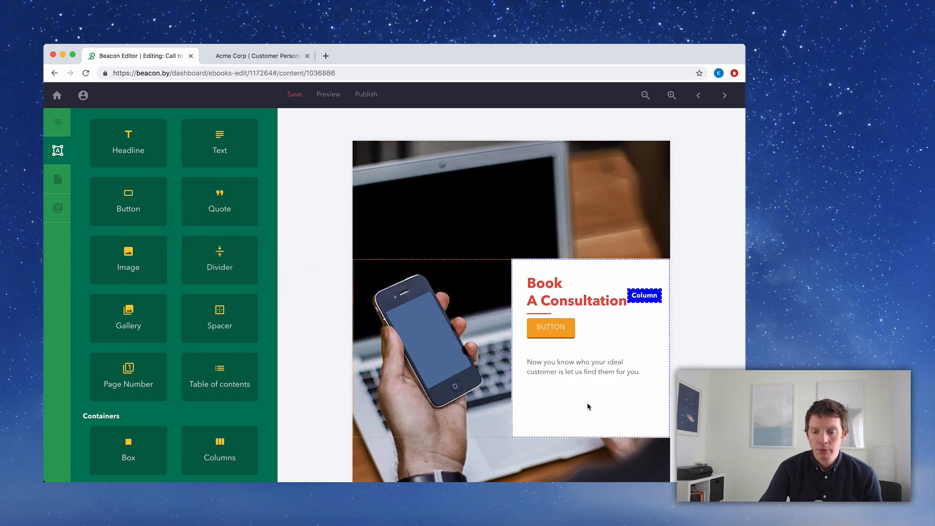
Step: Set the new button's background to the saved red swatch (RGB 231, 76, 60) and move it below the paragraph
click(563, 334)
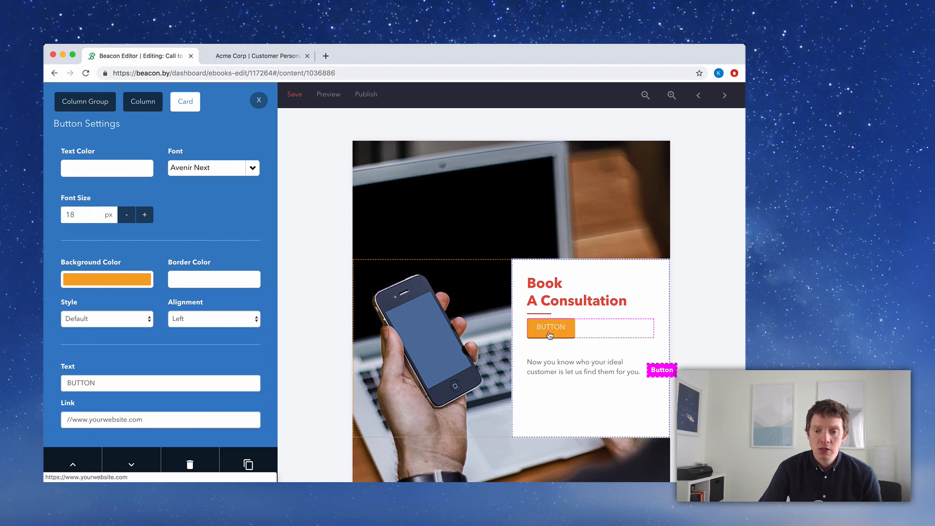
click(107, 278)
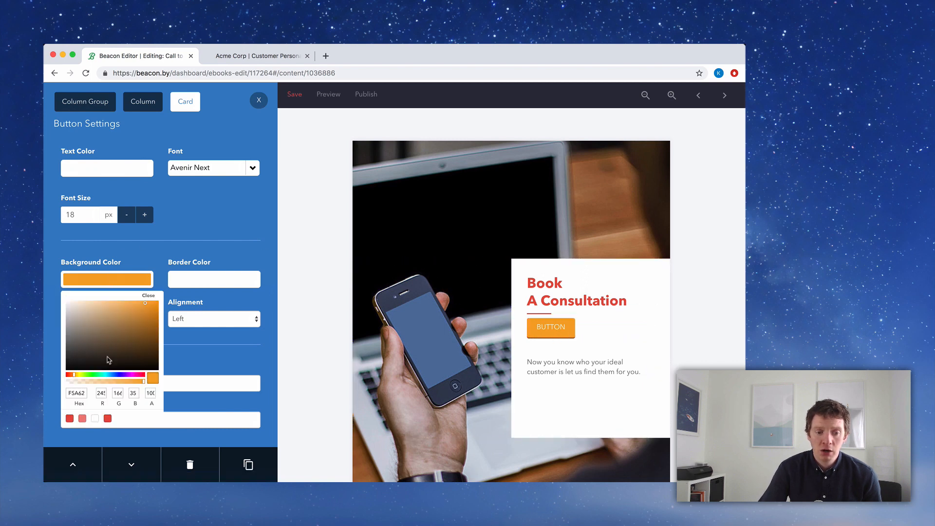
click(108, 419)
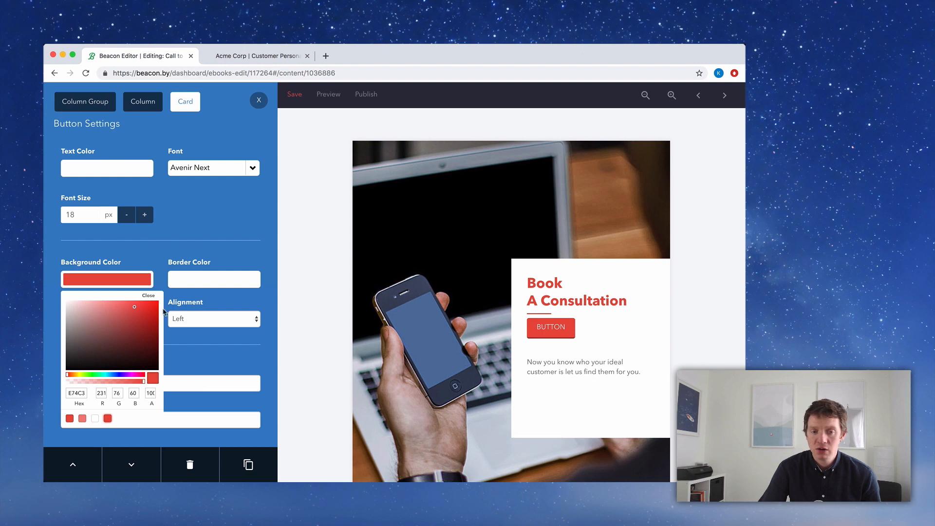
click(192, 227)
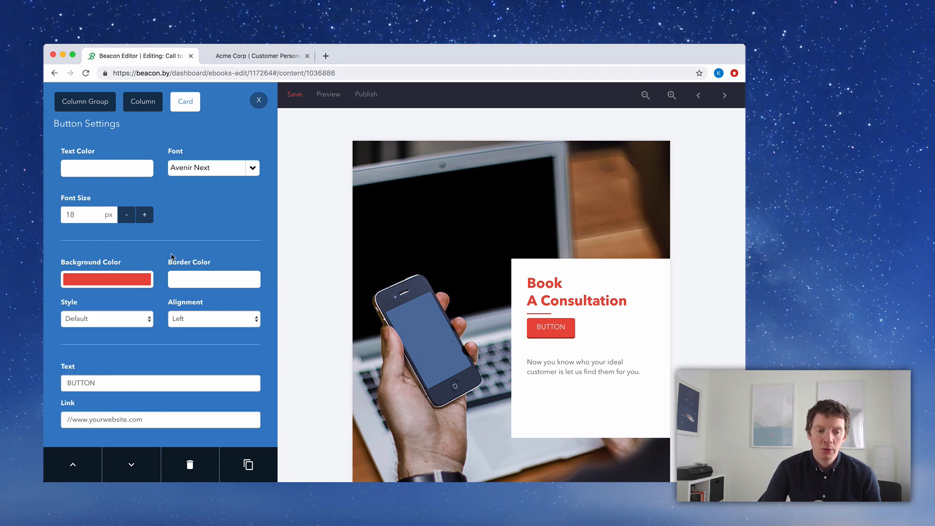
click(120, 466)
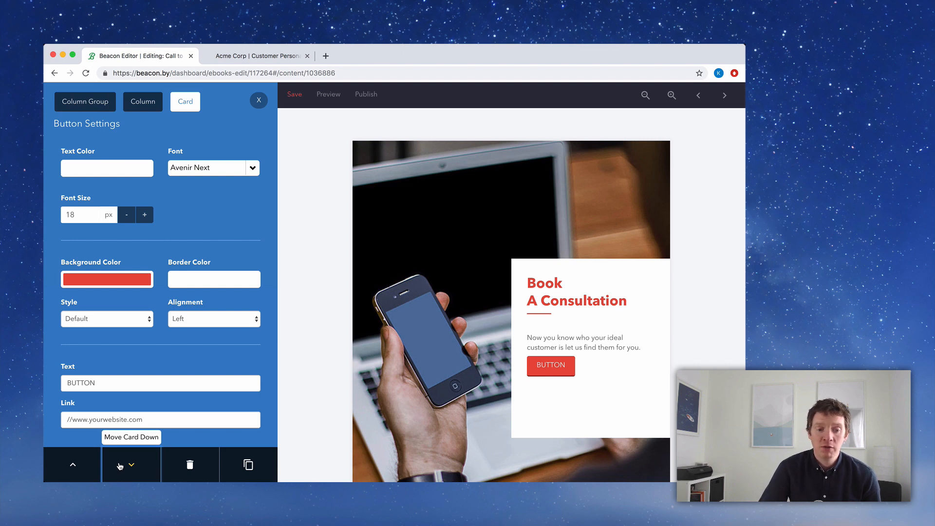
double_click(100, 381)
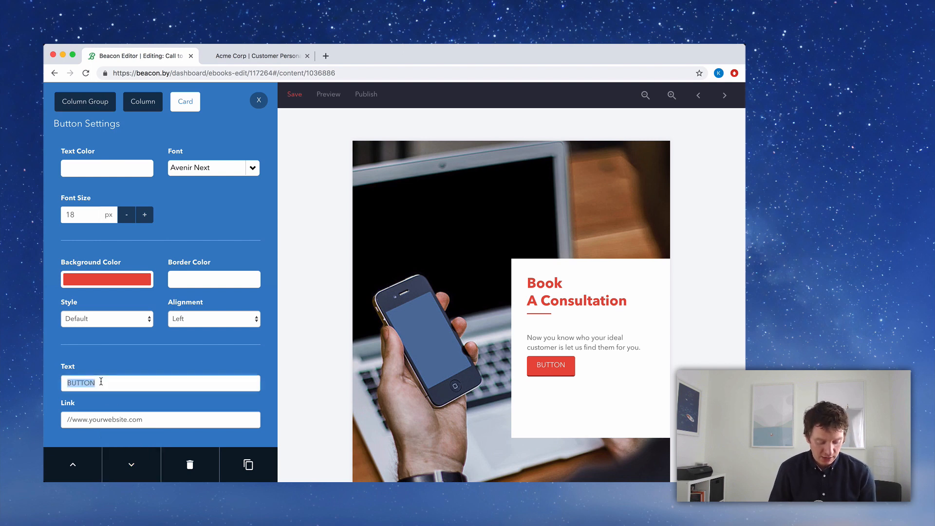
text(BOOK A CONSU)
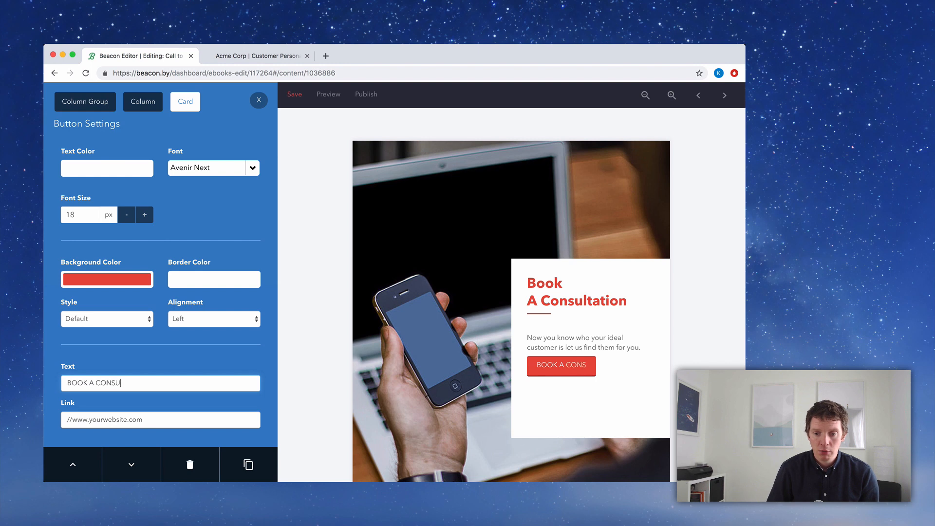
text(LTATIO)
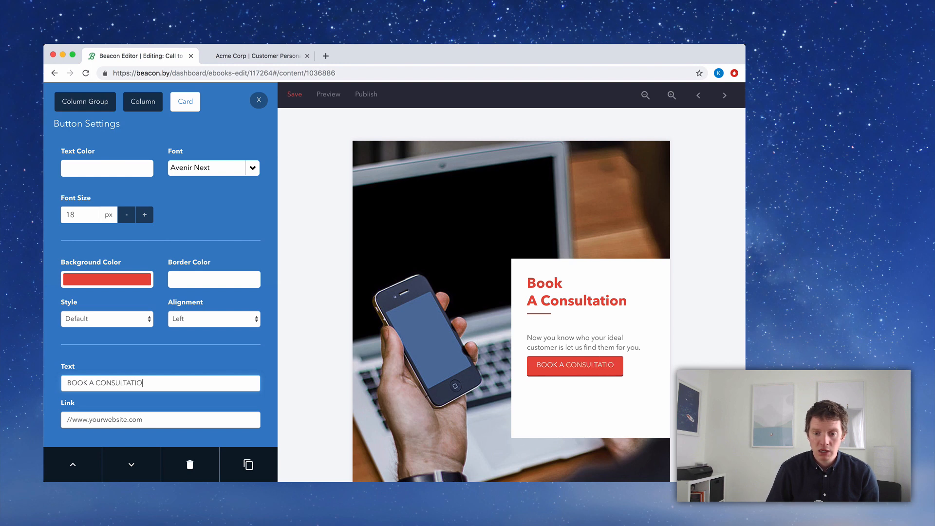
text(N TODAY)
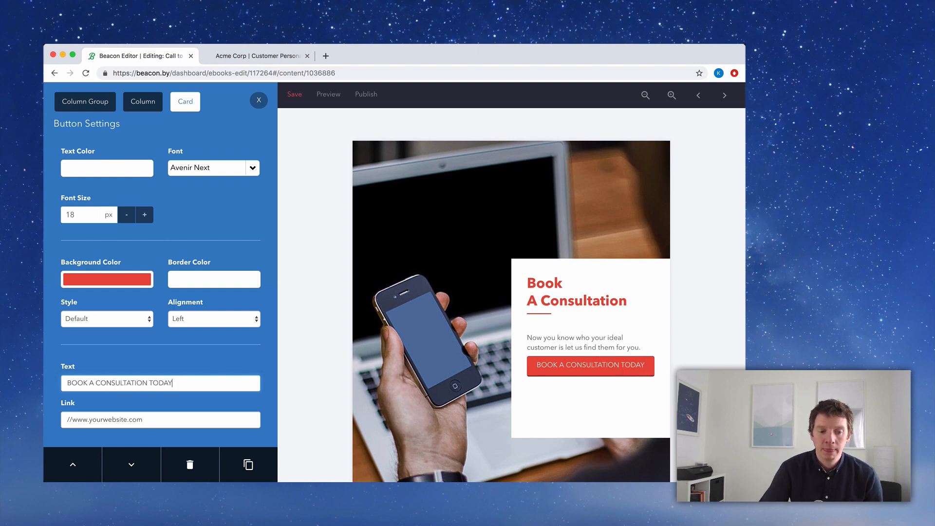
triple_click(88, 420)
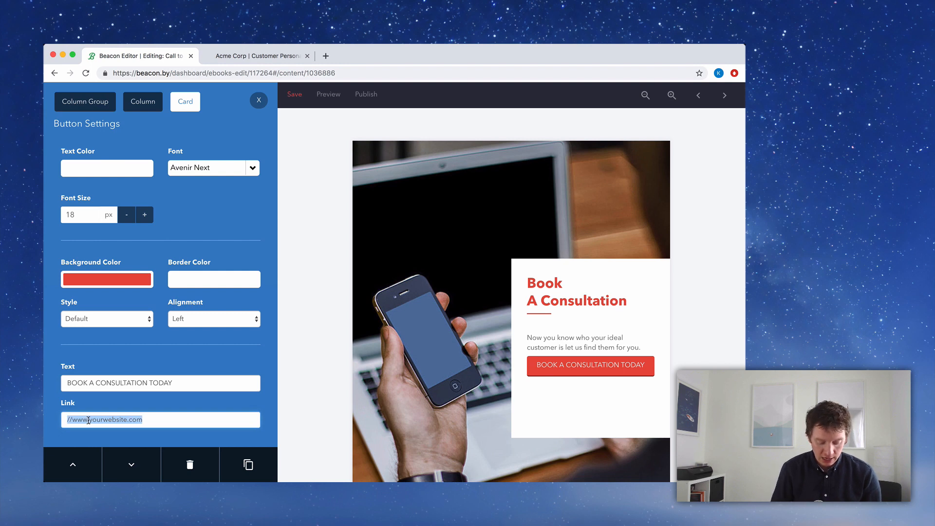
text(www.marke)
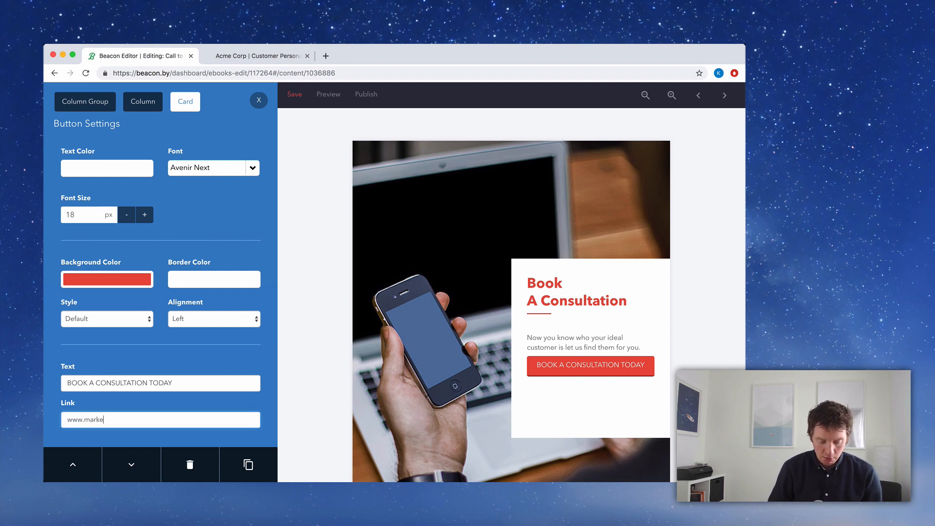
text(tingcorp)
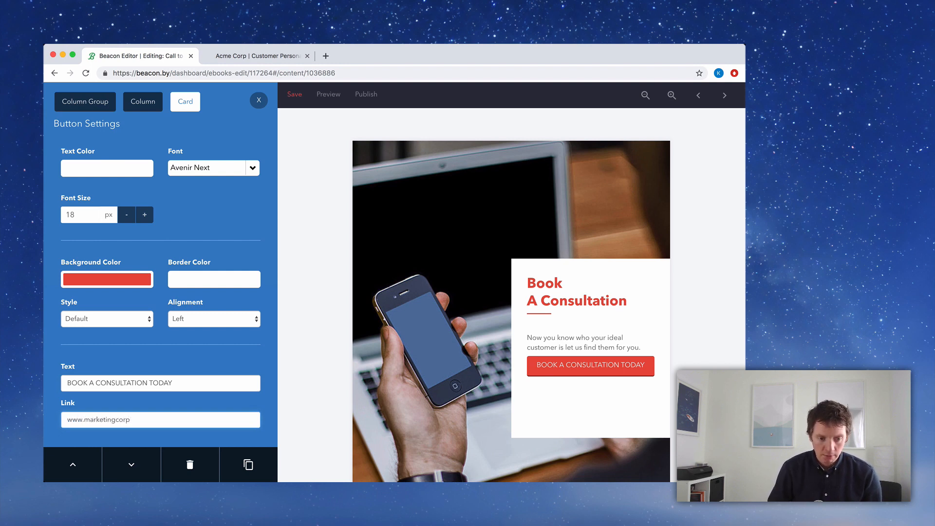
text(.com/contact)
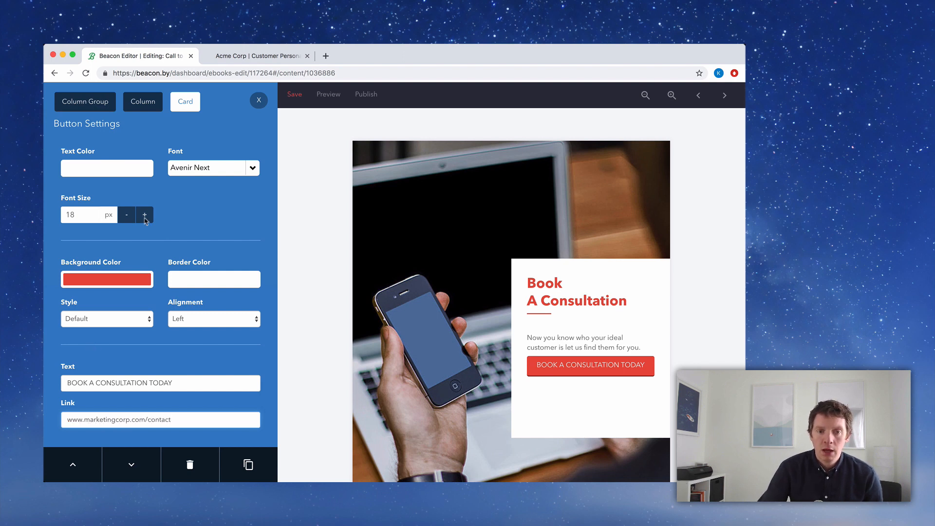
click(256, 101)
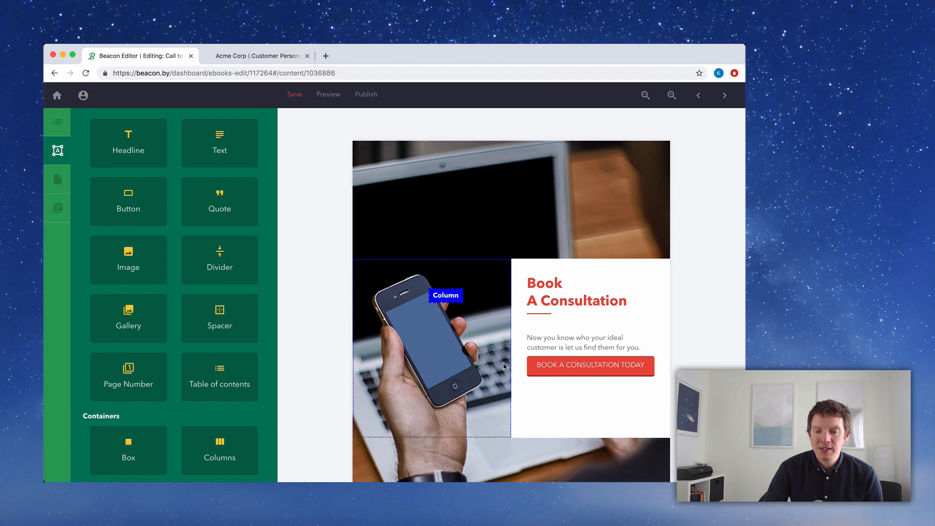
Step: Add two blank lines after the consultation paragraph to space it from the button
click(642, 347)
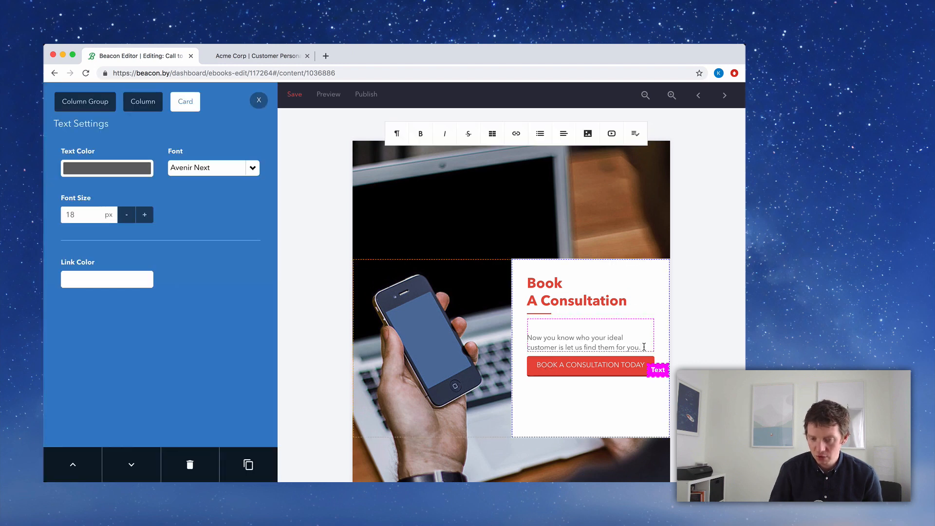
key(Return)
key(Return)
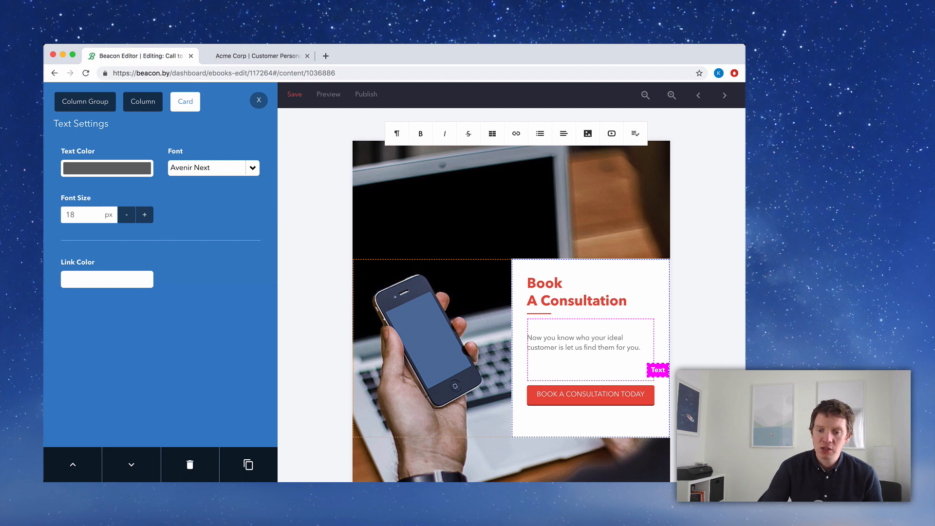
click(259, 101)
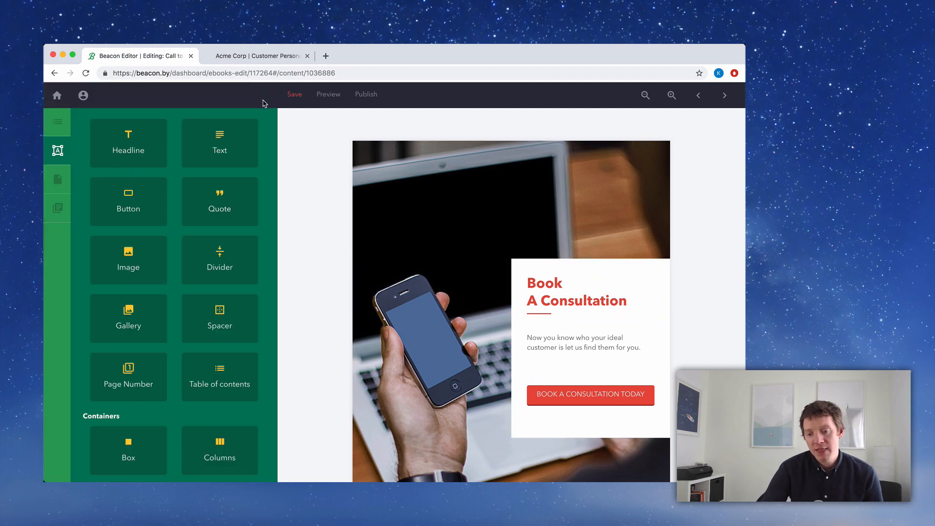
Step: Preview the workbook and check its pages from the cover through to the "Book A Consultation" page
click(328, 98)
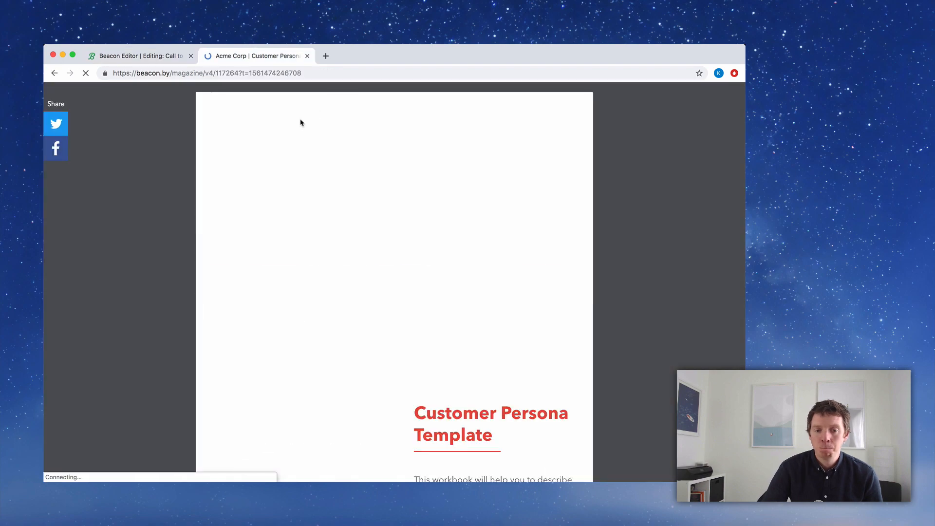
scroll(171, 167, down, 10)
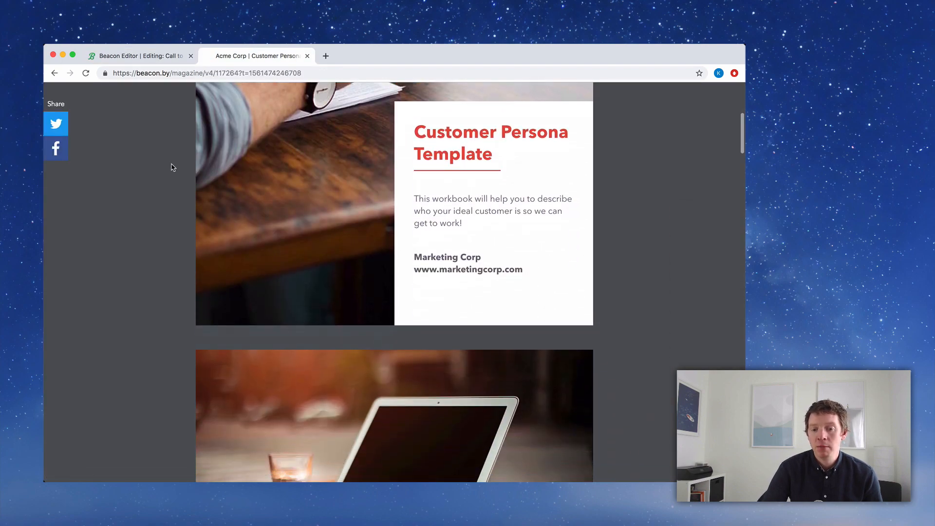
scroll(171, 167, down, 20)
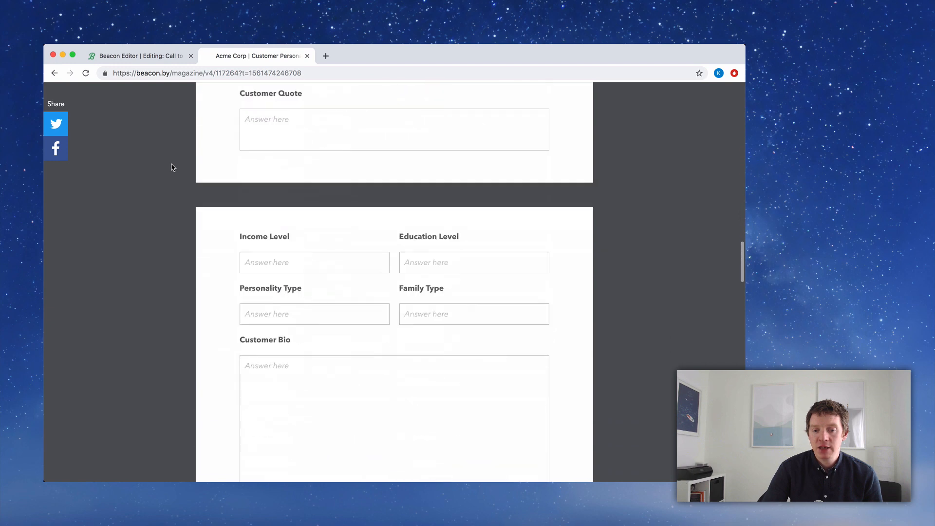
scroll(170, 167, down, 15)
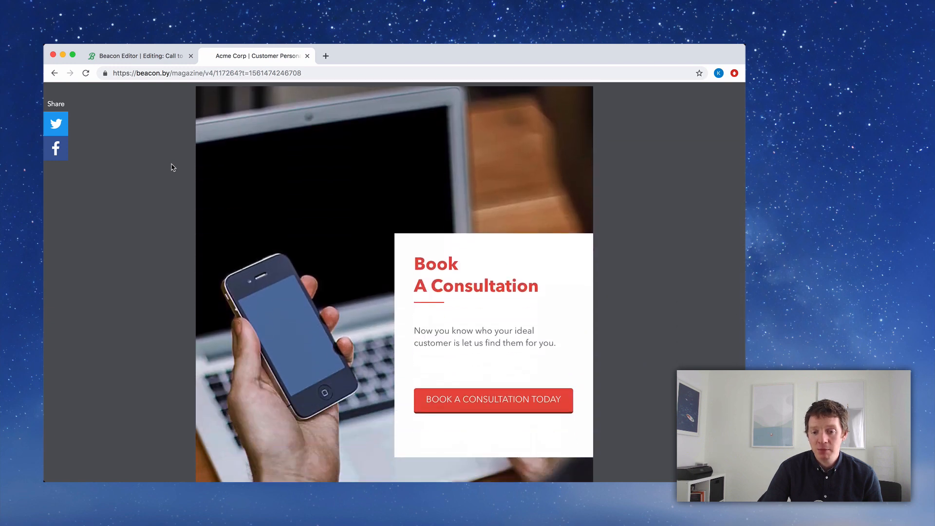